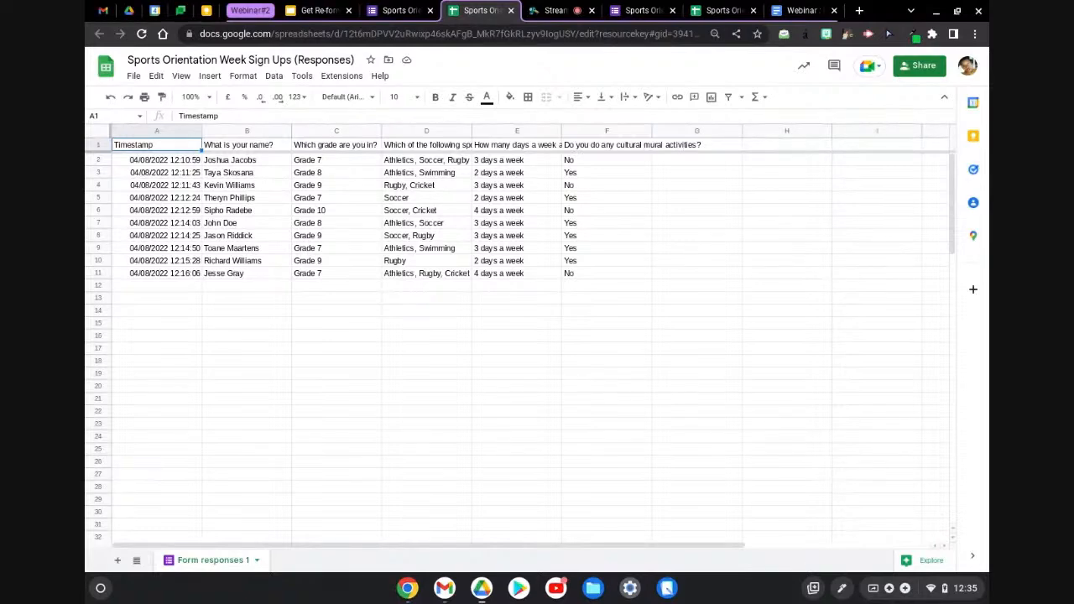
# Switch to the Sports Orientation Week Sign Ups form and unlink it from its current response spreadsheet.
pyautogui.click(398, 14)
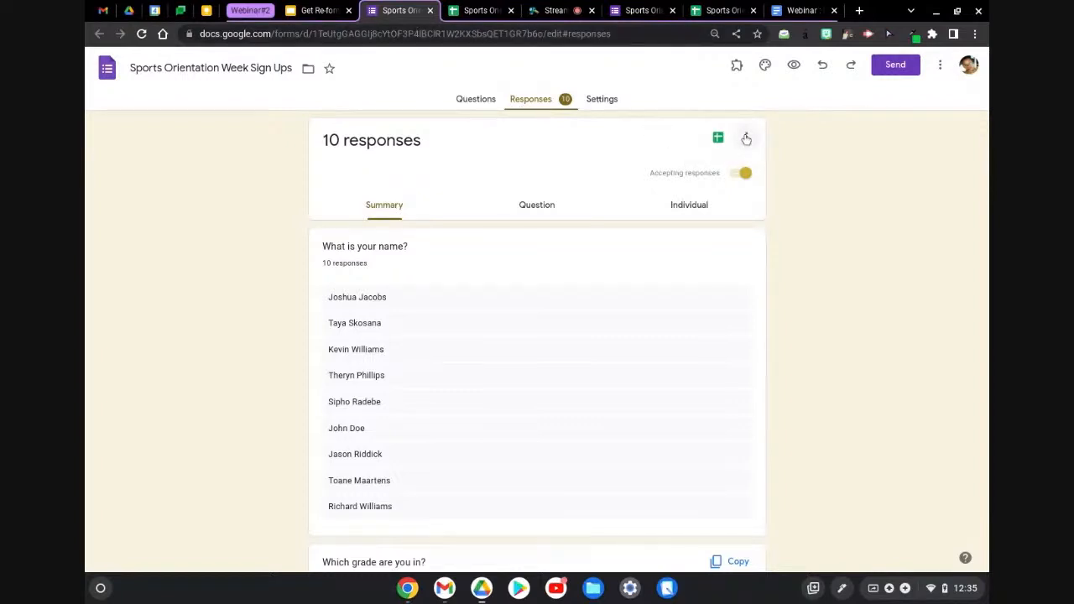
pyautogui.scroll(5, 746, 139)
pyautogui.scroll(2, 746, 140)
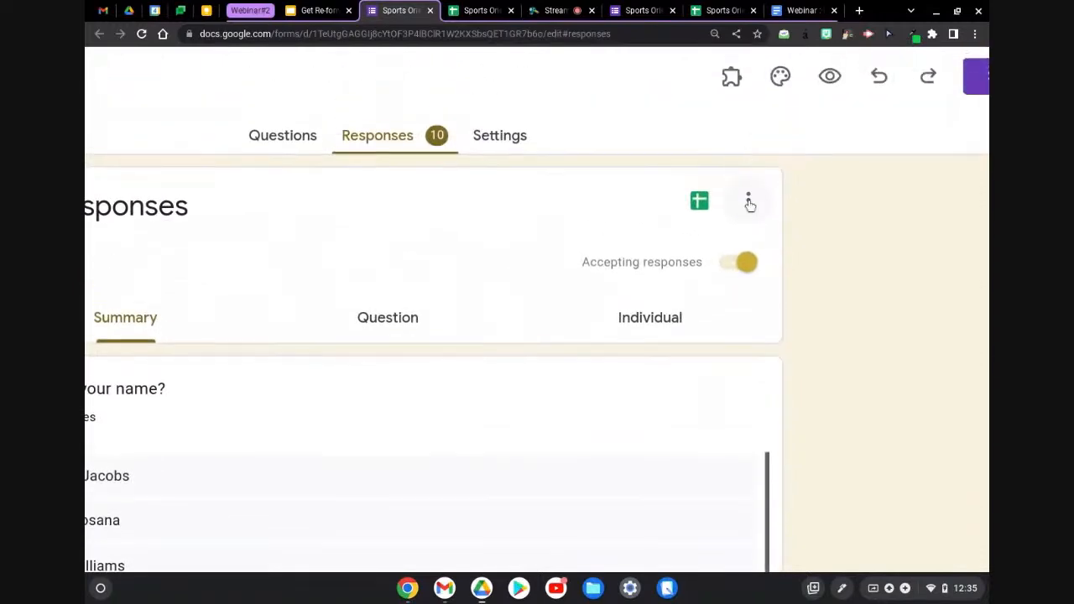
pyautogui.scroll(-5, 750, 211)
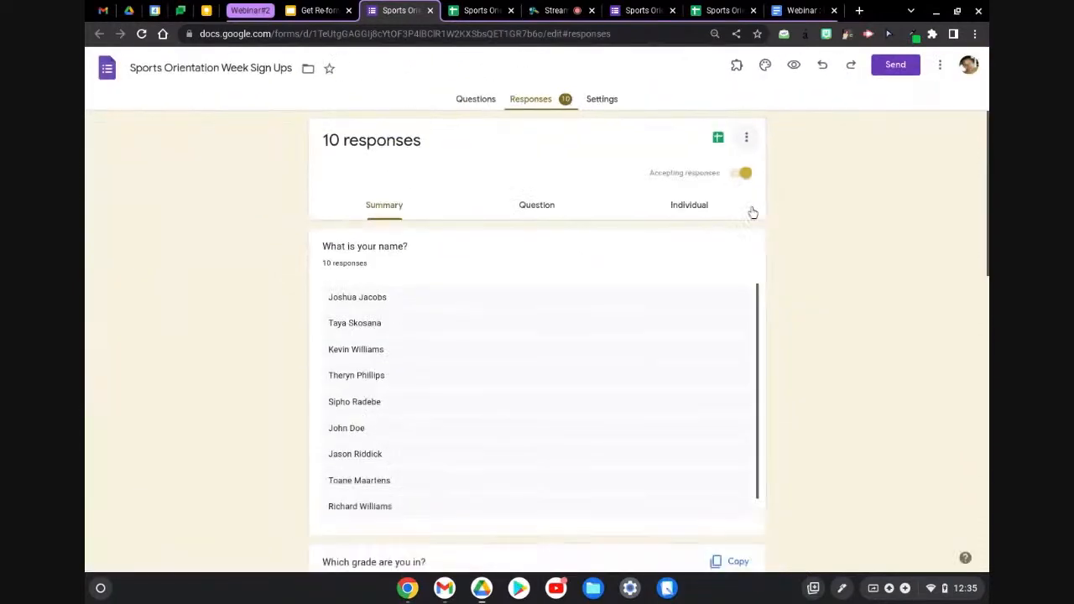
pyautogui.click(750, 139)
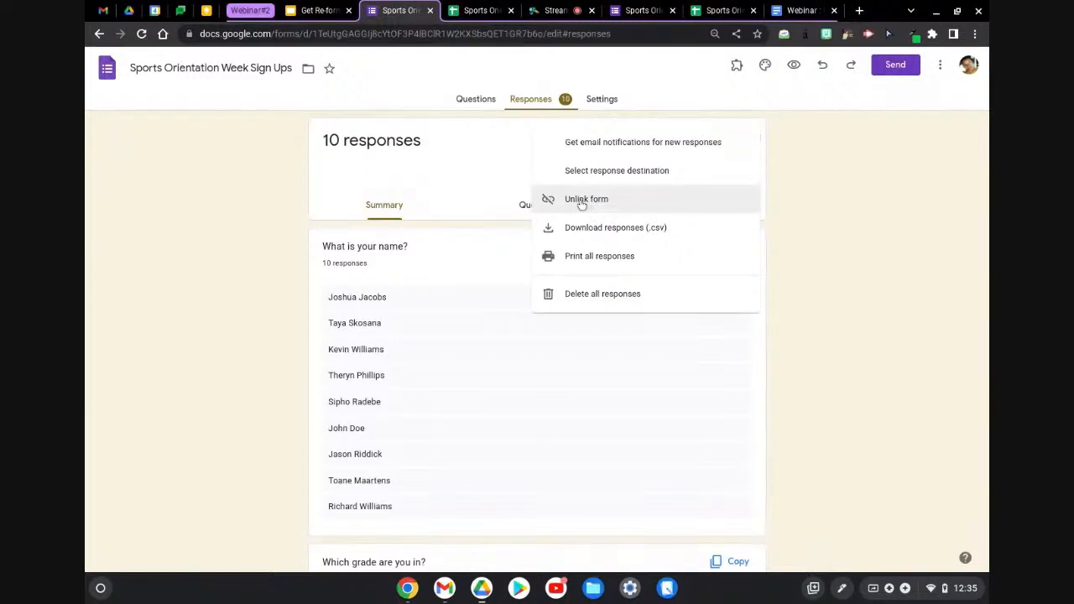
pyautogui.scroll(5, 624, 208)
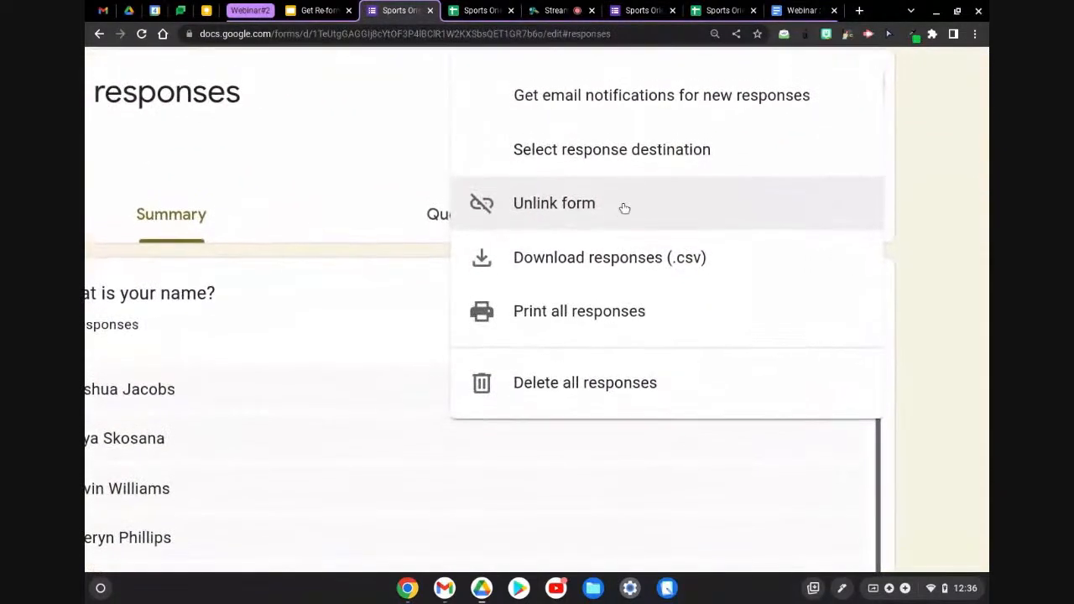
pyautogui.scroll(2, 624, 208)
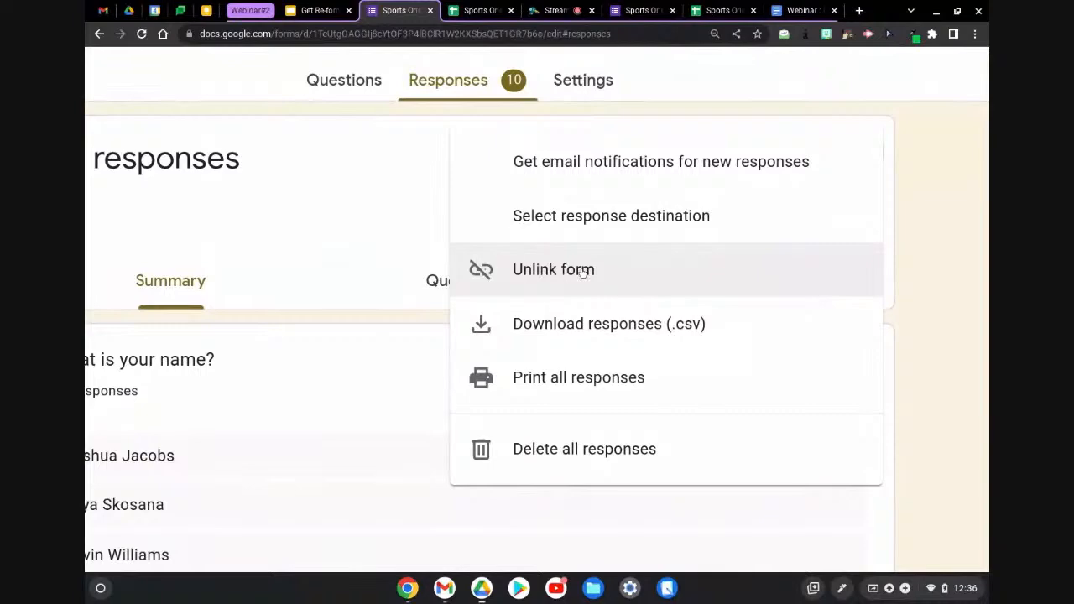
pyautogui.scroll(-5, 583, 271)
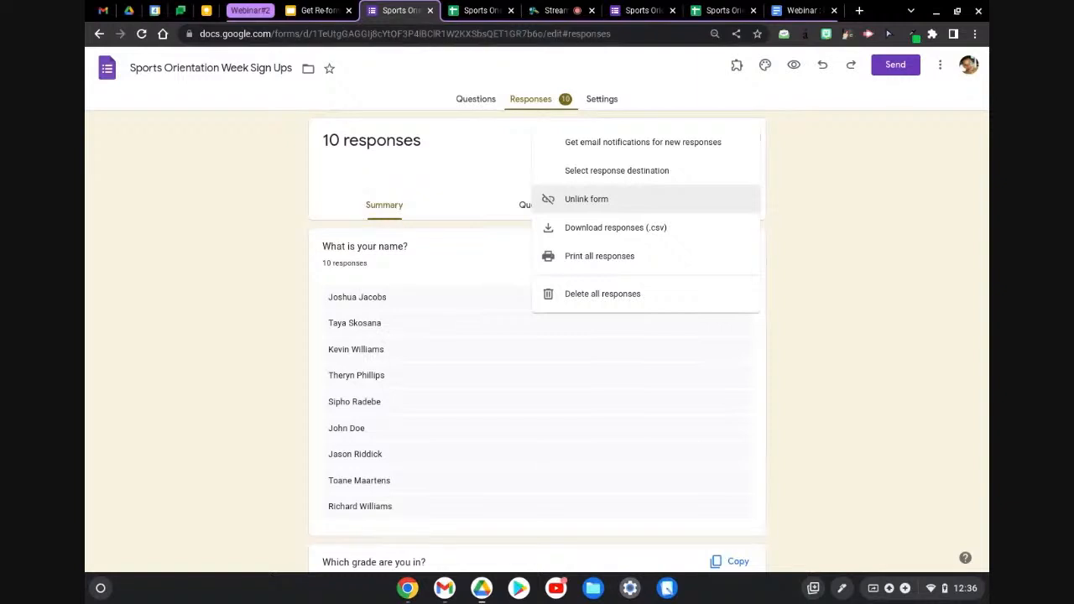
pyautogui.click(573, 205)
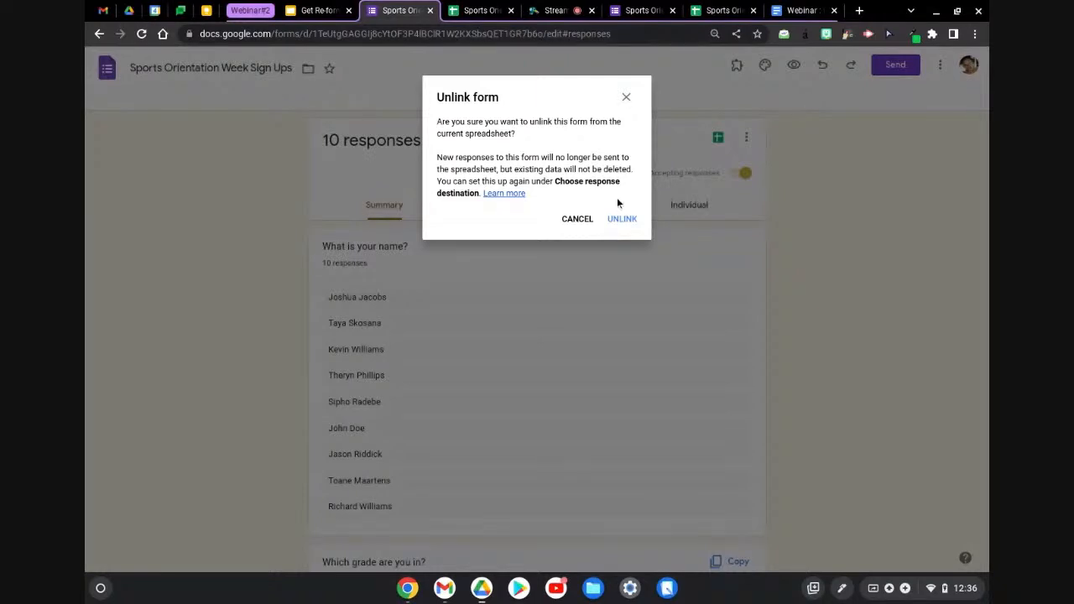
pyautogui.click(621, 220)
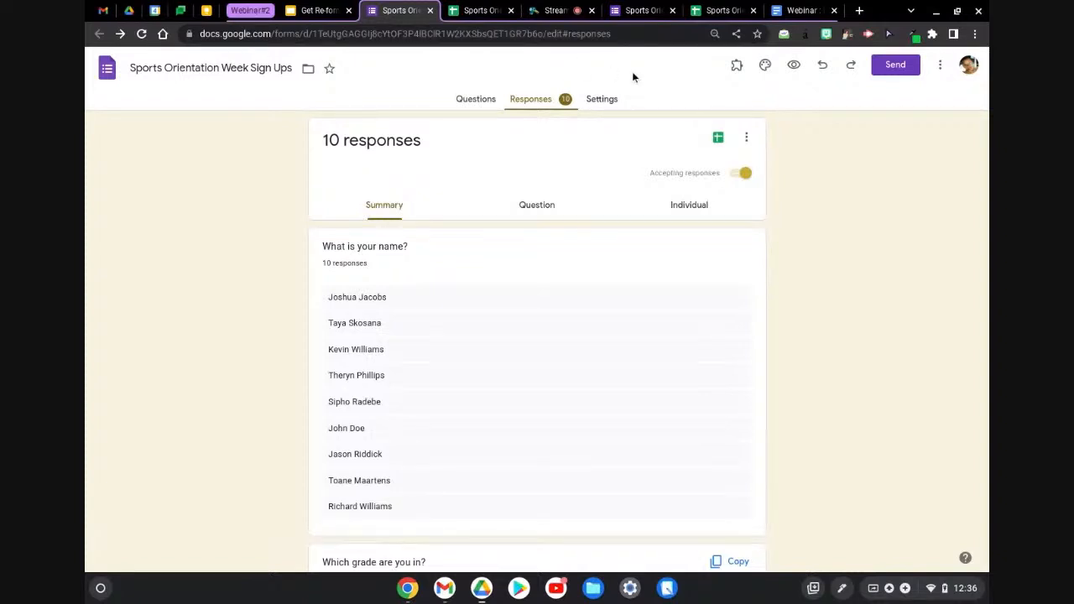
# Delete all responses from the Sports Orientation Week Sign Ups form.
pyautogui.click(747, 139)
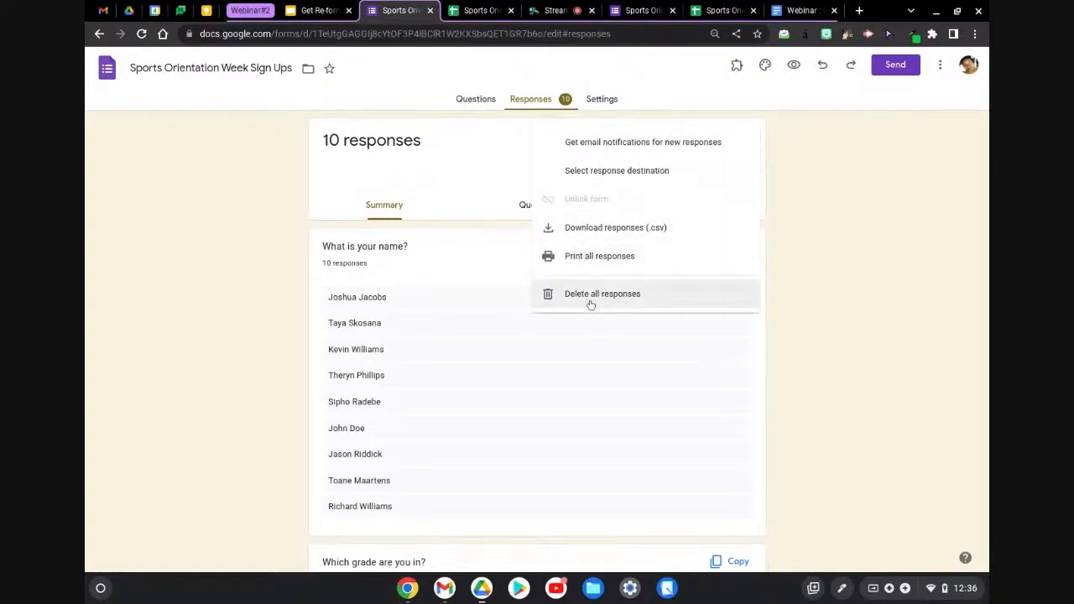
pyautogui.scroll(3, 591, 305)
pyautogui.scroll(1, 591, 304)
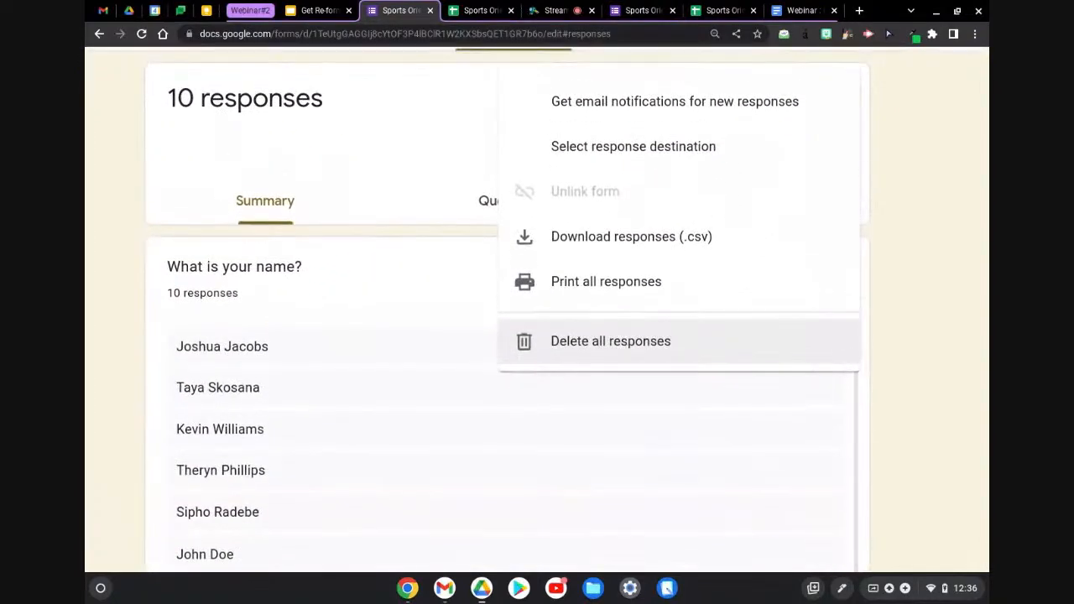
pyautogui.scroll(-3, 585, 348)
pyautogui.click(591, 302)
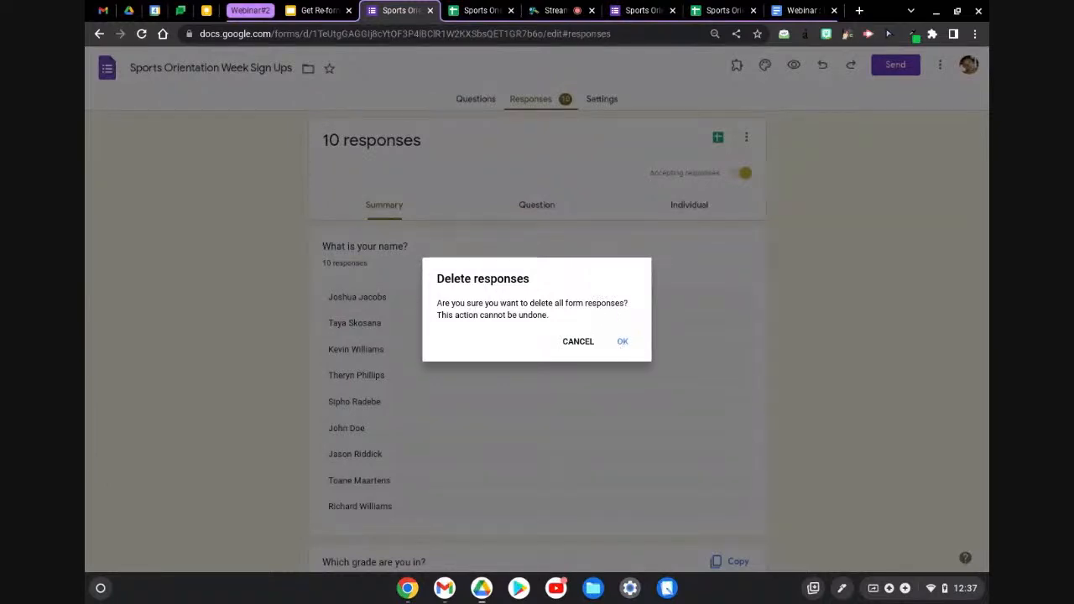
pyautogui.click(621, 342)
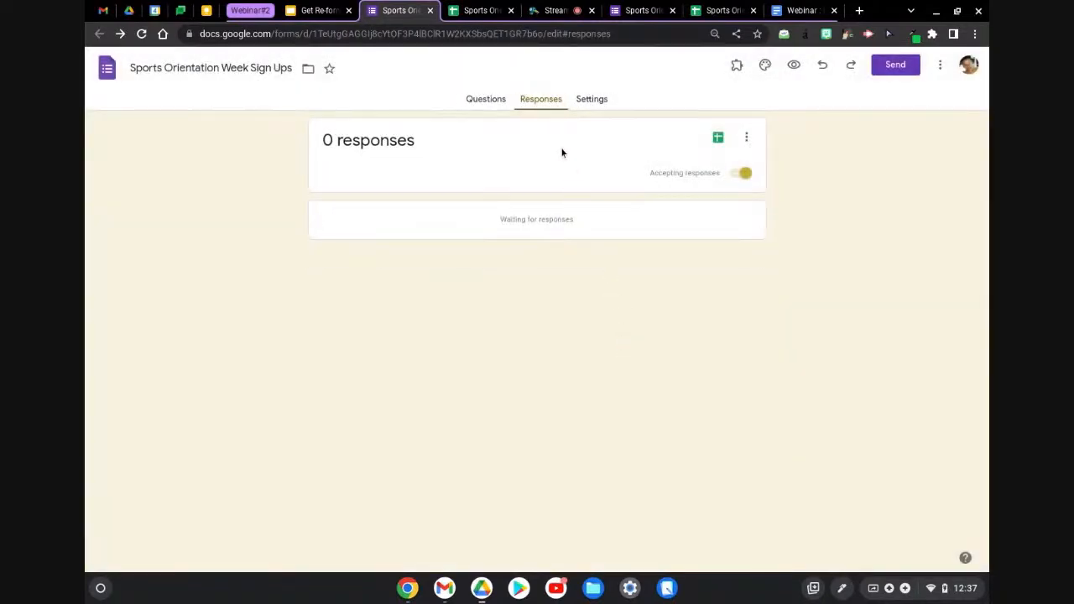
# Check the form's questions and the rows kept in the unlinked response spreadsheet, and return to the form.
pyautogui.click(490, 103)
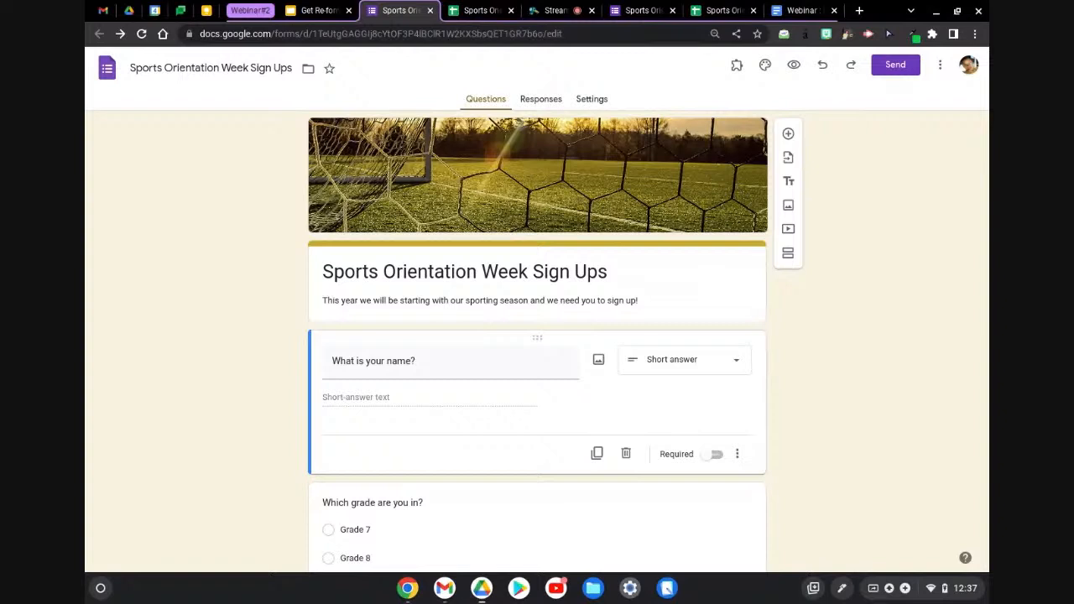
pyautogui.click(470, 12)
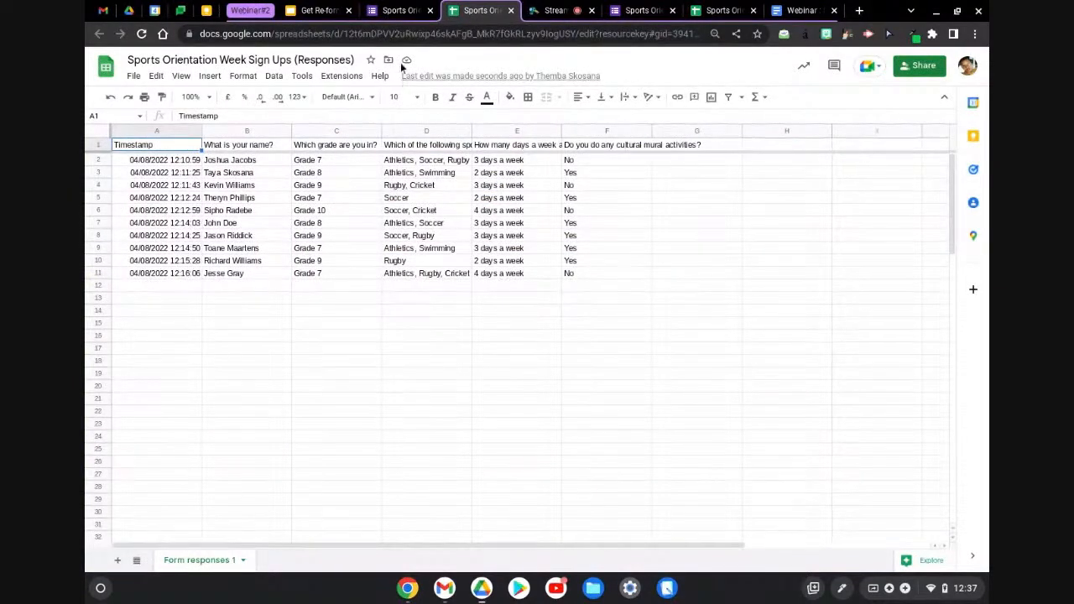
pyautogui.click(397, 19)
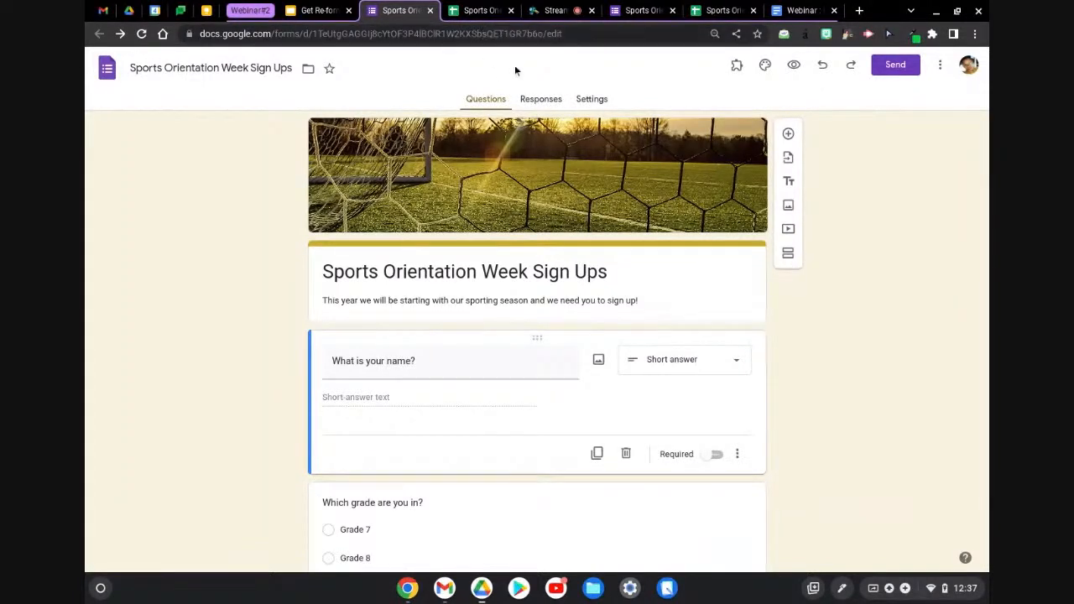
# Create a new spreadsheet as the response destination for the sign-up form.
pyautogui.click(542, 101)
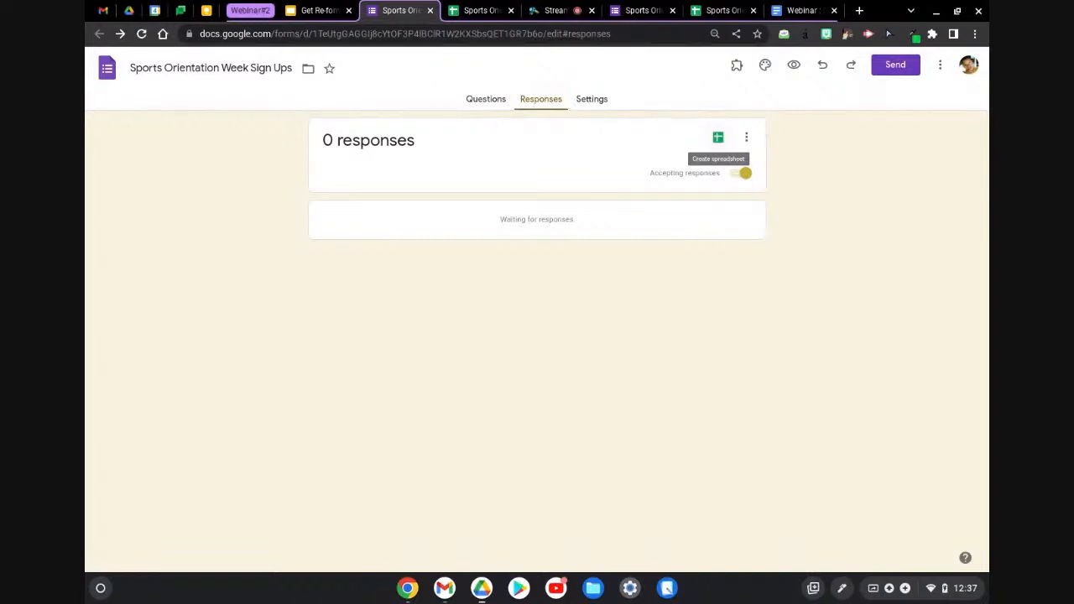
pyautogui.click(718, 139)
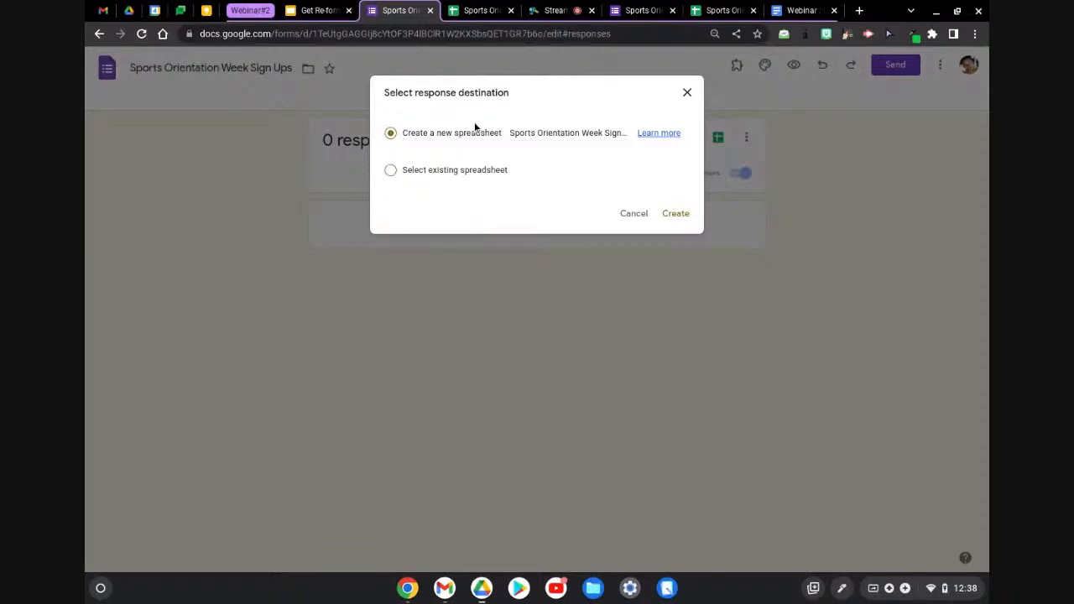
pyautogui.click(671, 219)
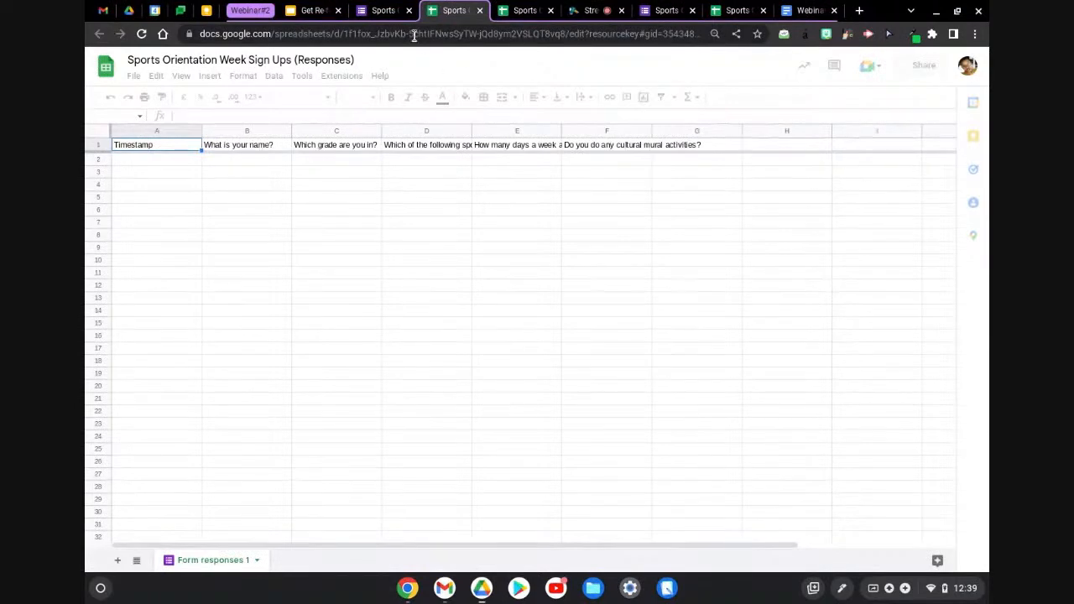
# Return to the slide presentation and advance to the "Media in Google Forms" slide.
pyautogui.click(388, 11)
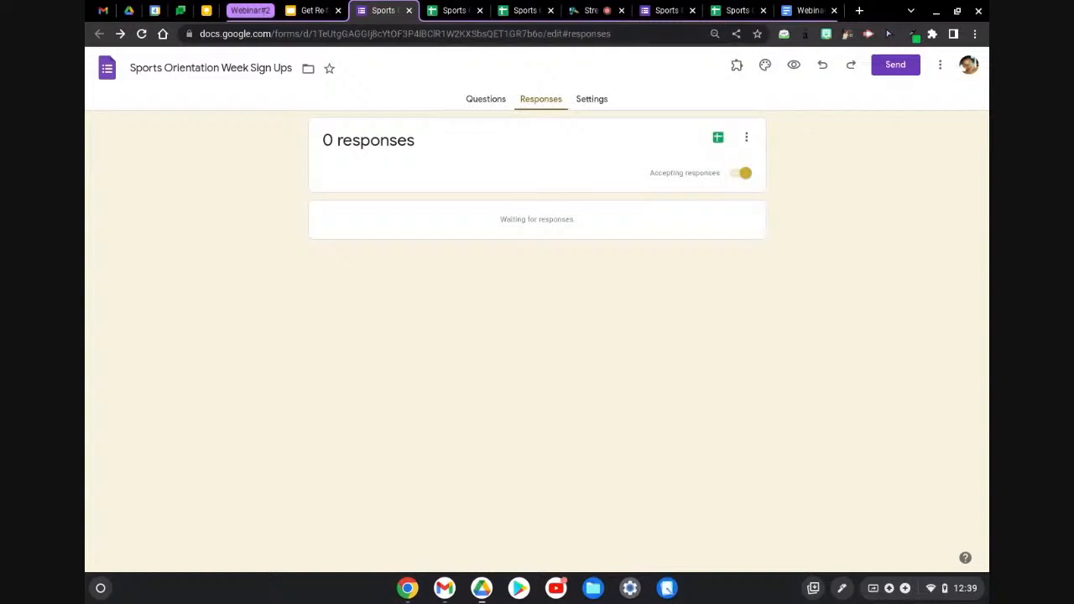
pyautogui.click(310, 11)
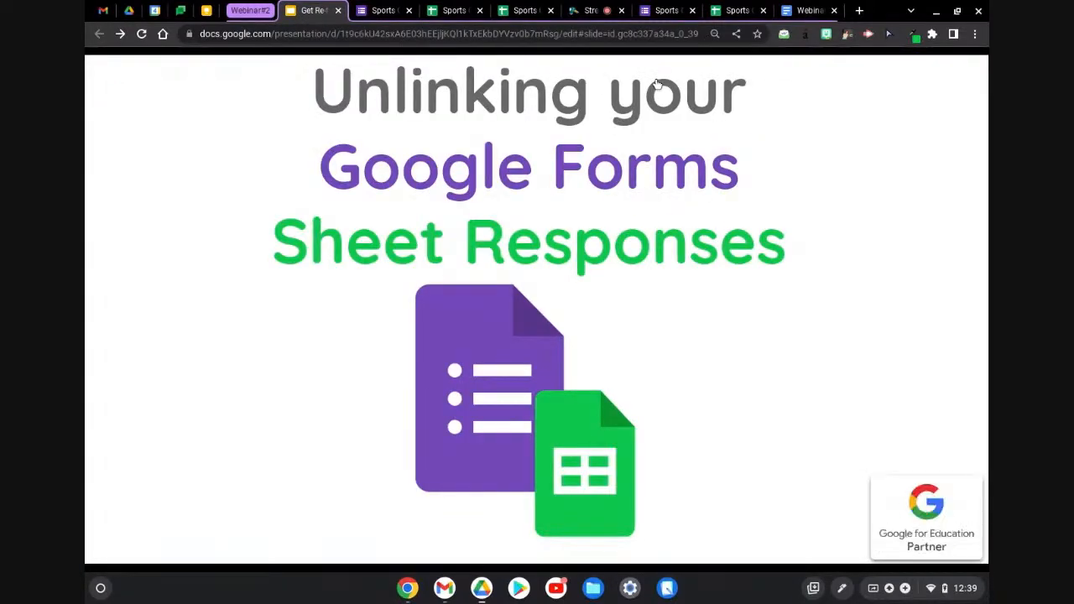
pyautogui.click(657, 84)
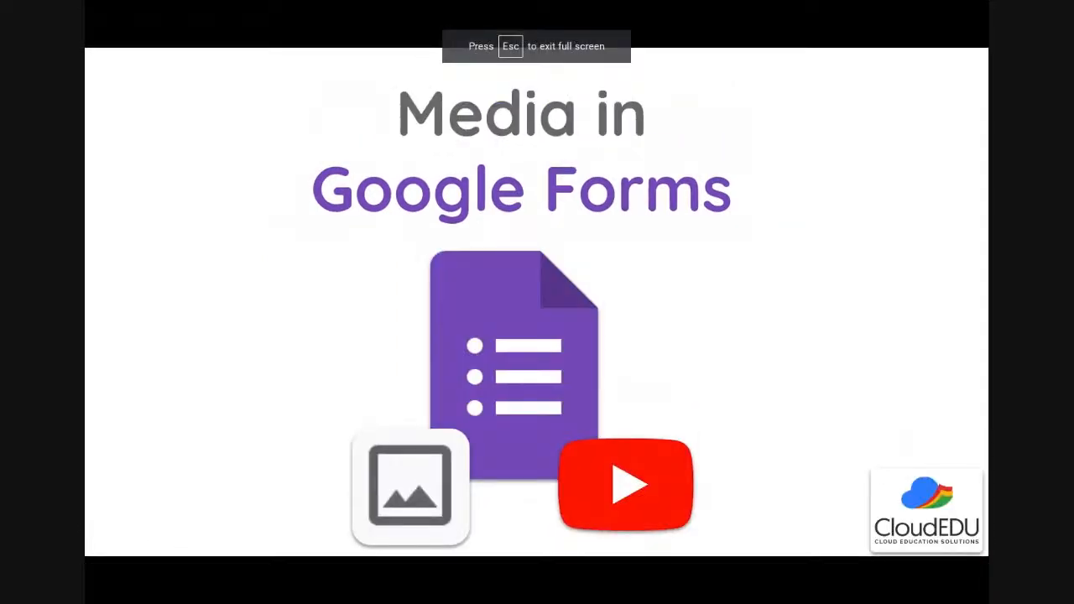
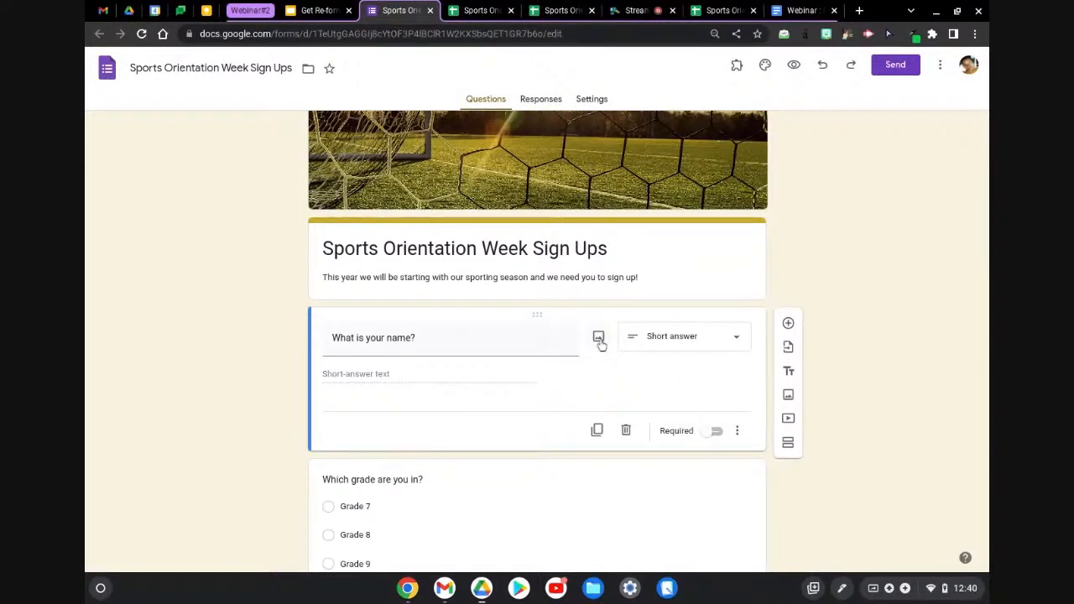
# Add an image to the "What is your name?" question by searching Google Images for "hello" and inserting the blue speech bubble.
pyautogui.scroll(3, 601, 344)
pyautogui.scroll(2, 601, 344)
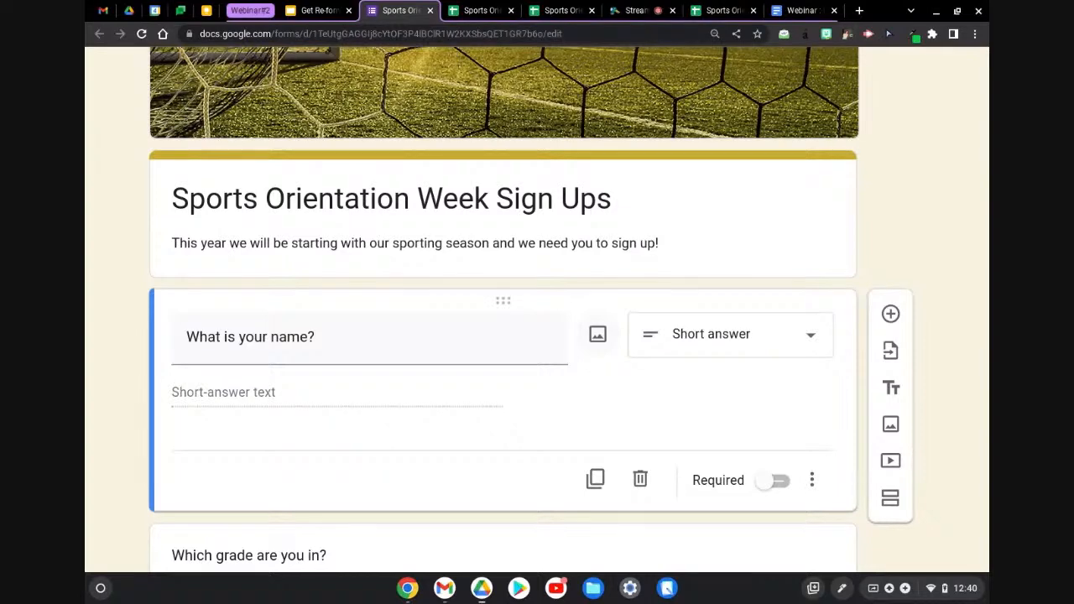
pyautogui.hotkey('ctrl', '-')
pyautogui.hotkey('ctrl', '-')
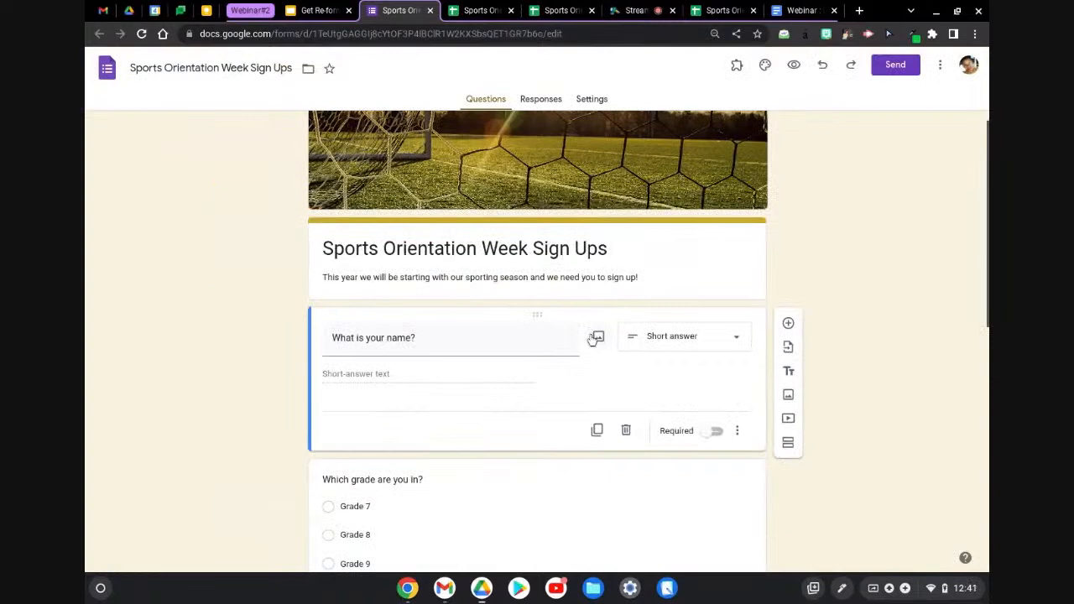
pyautogui.click(596, 338)
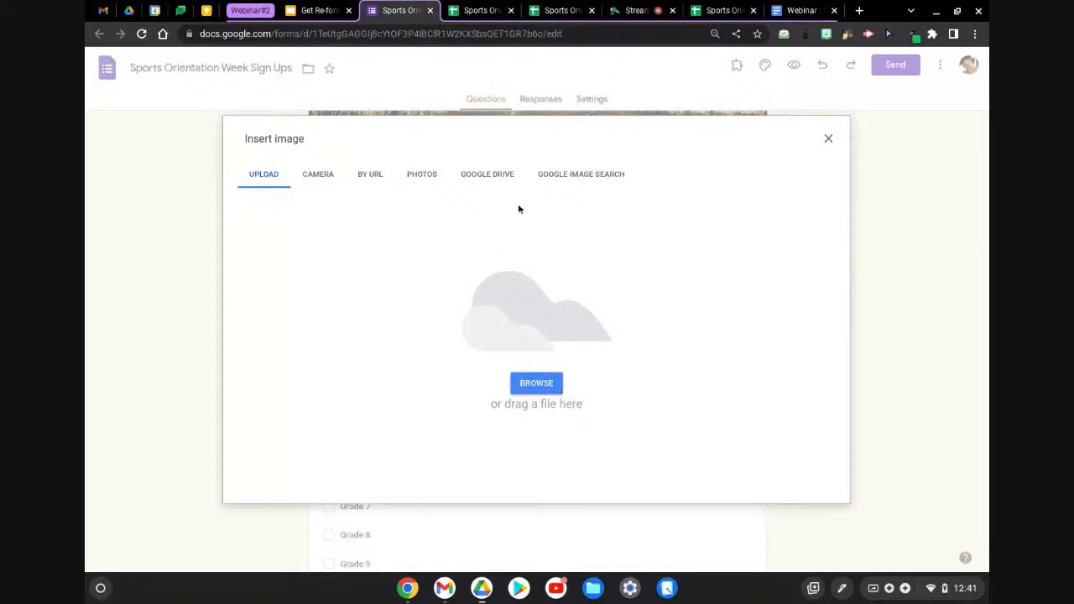
pyautogui.click(578, 175)
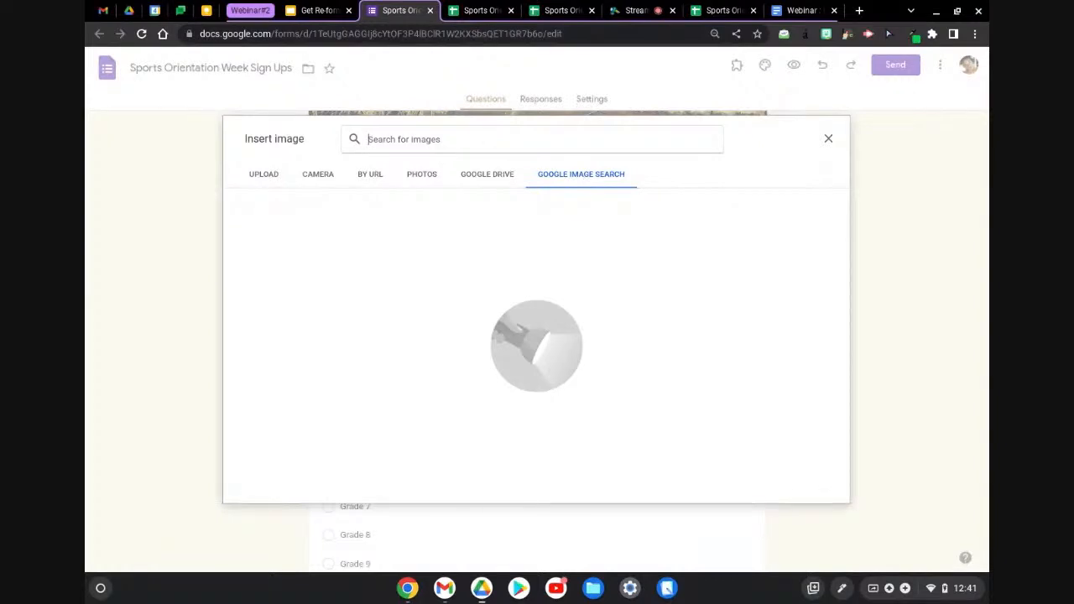
pyautogui.write('hello')
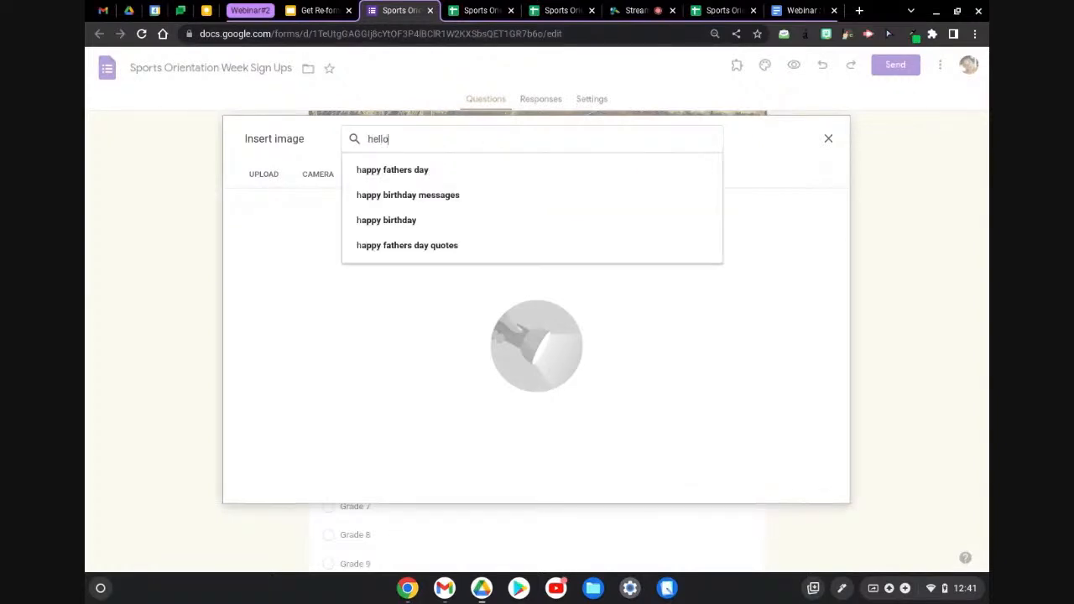
pyautogui.press('Return')
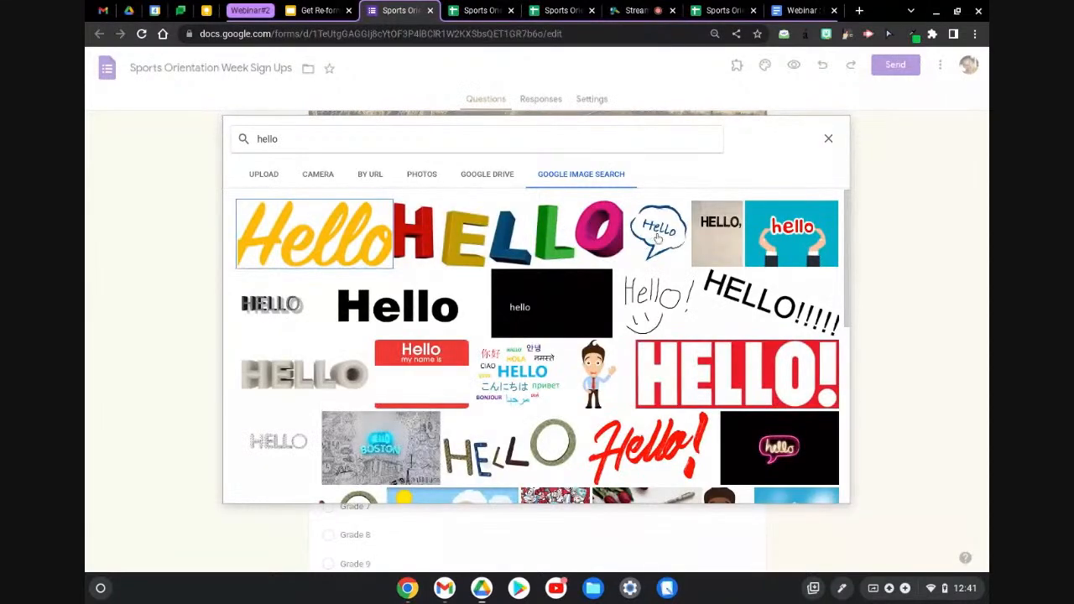
pyautogui.doubleClick(659, 239)
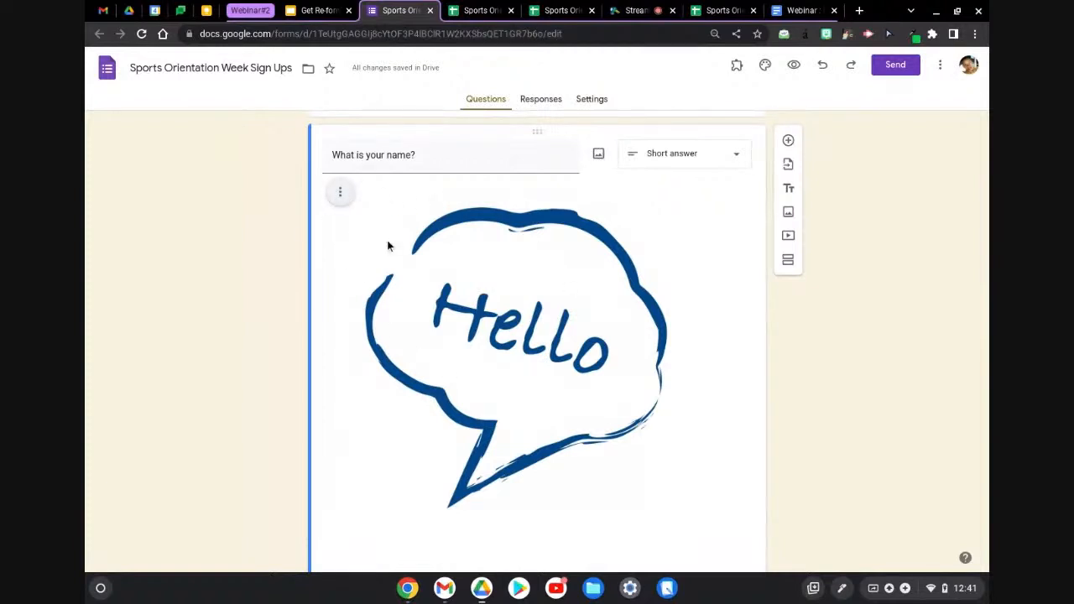
# Centre-align the Hello speech bubble image in the "What is your name?" question.
pyautogui.click(340, 195)
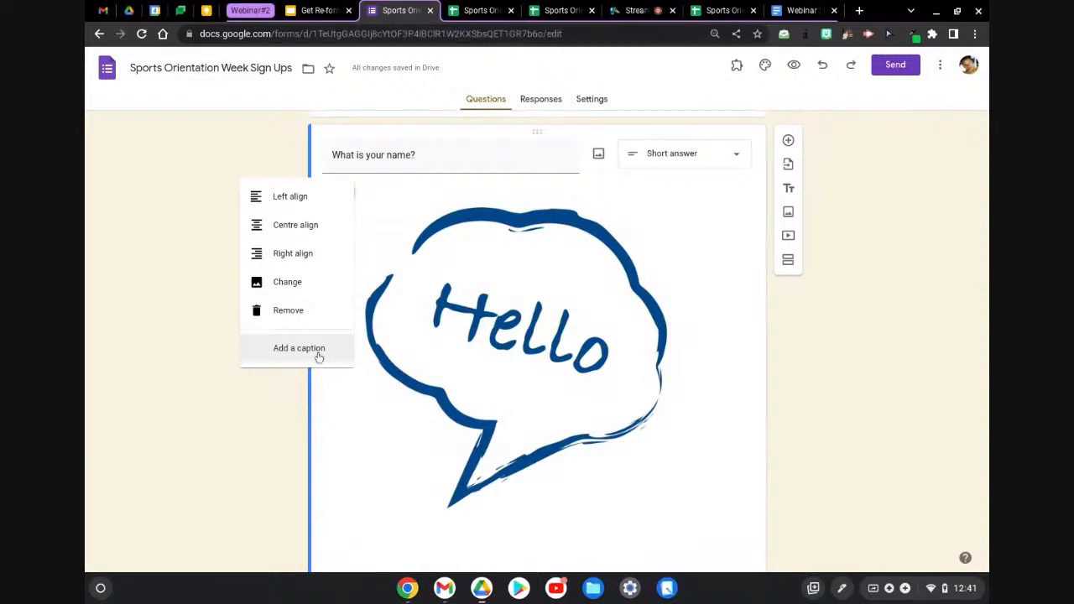
pyautogui.click(300, 227)
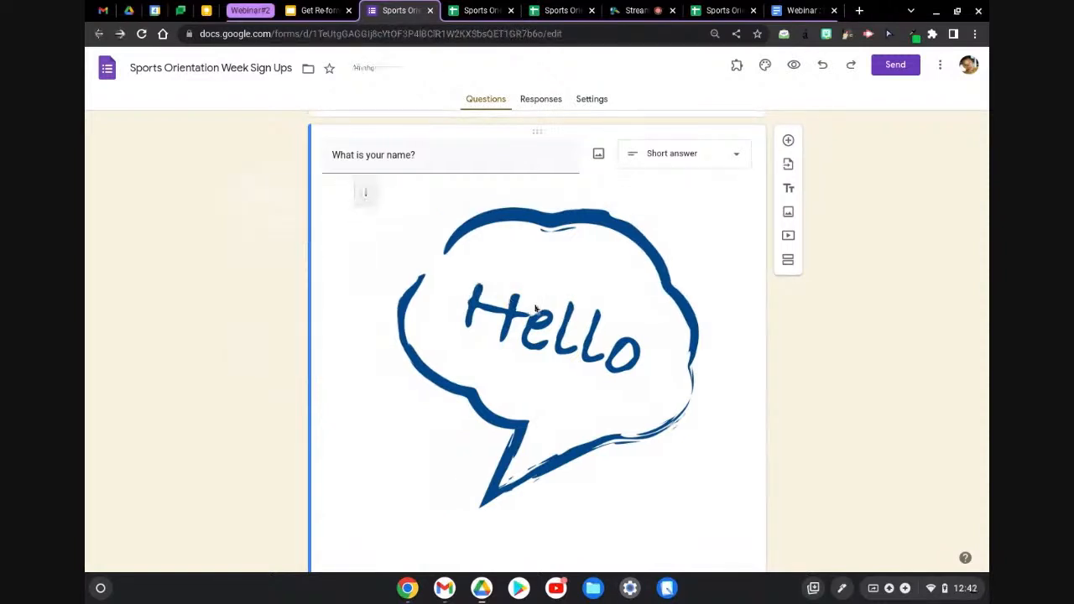
# Shrink the Hello speech bubble image in the "What is your name?" question to well under half its inserted size.
pyautogui.scroll(-3, 587, 328)
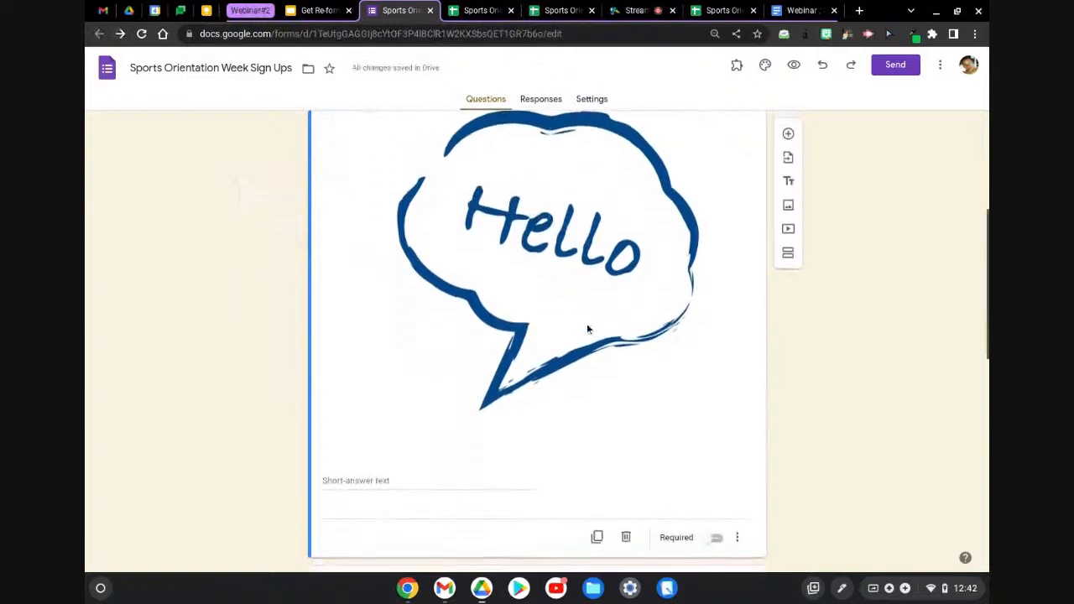
pyautogui.scroll(3, 587, 329)
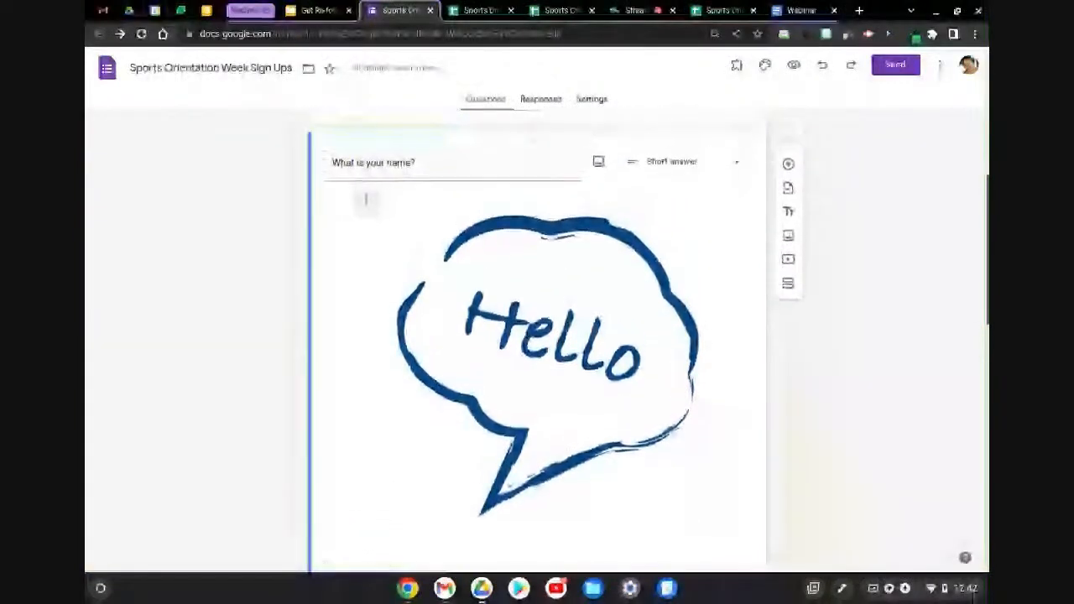
pyautogui.click(579, 329)
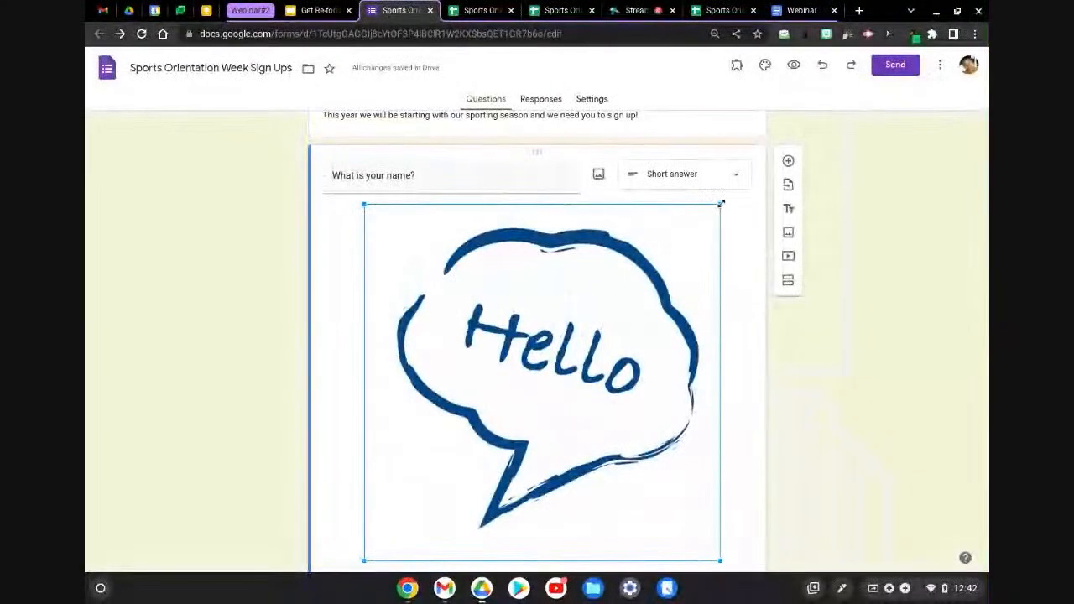
pyautogui.moveTo(721, 203); pyautogui.dragTo(541, 362)
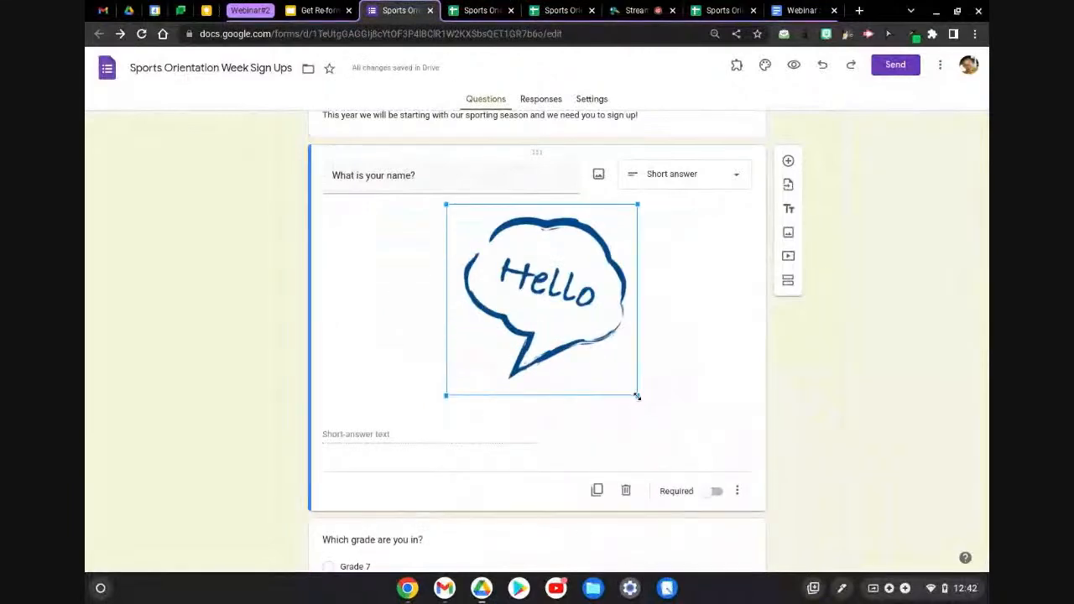
pyautogui.moveTo(637, 396); pyautogui.dragTo(587, 340)
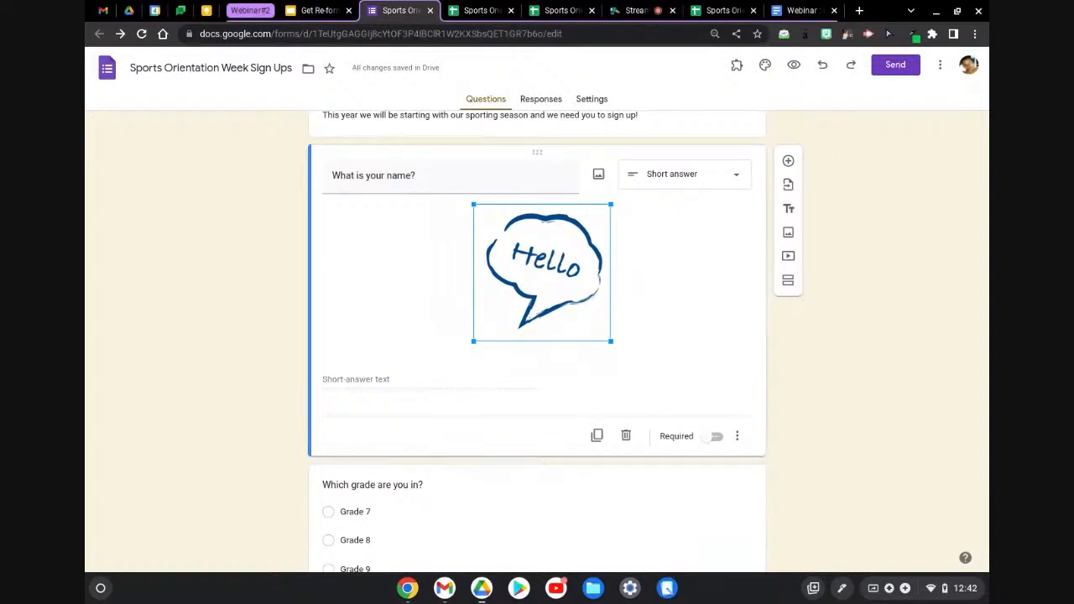
# Open the "Which of the following sports are you interested in?" question for editing and examine the Athletics option's image control.
pyautogui.scroll(-1, 711, 252)
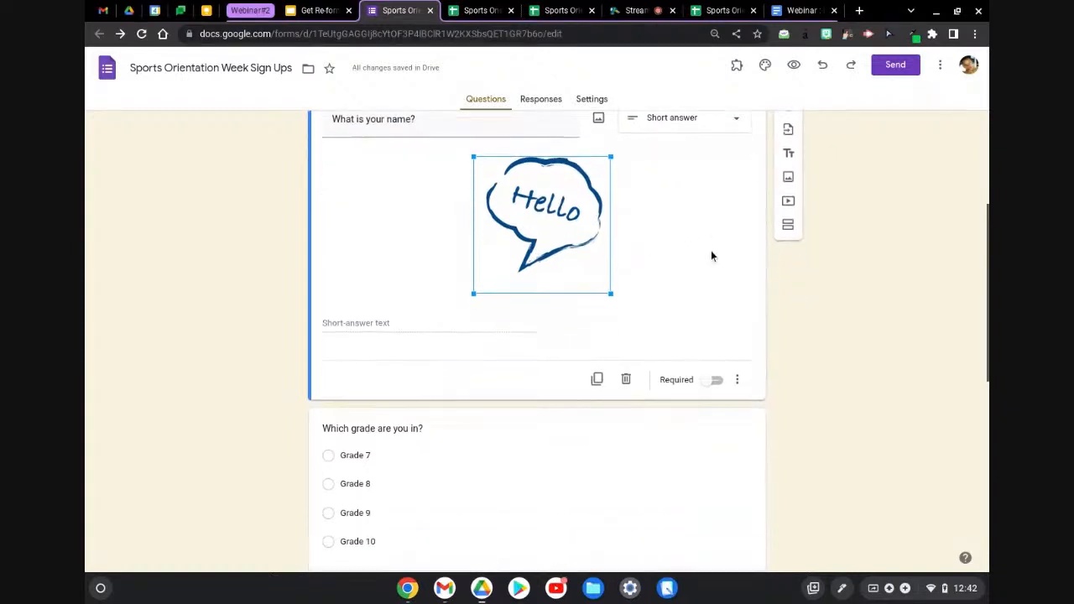
pyautogui.scroll(-3, 711, 256)
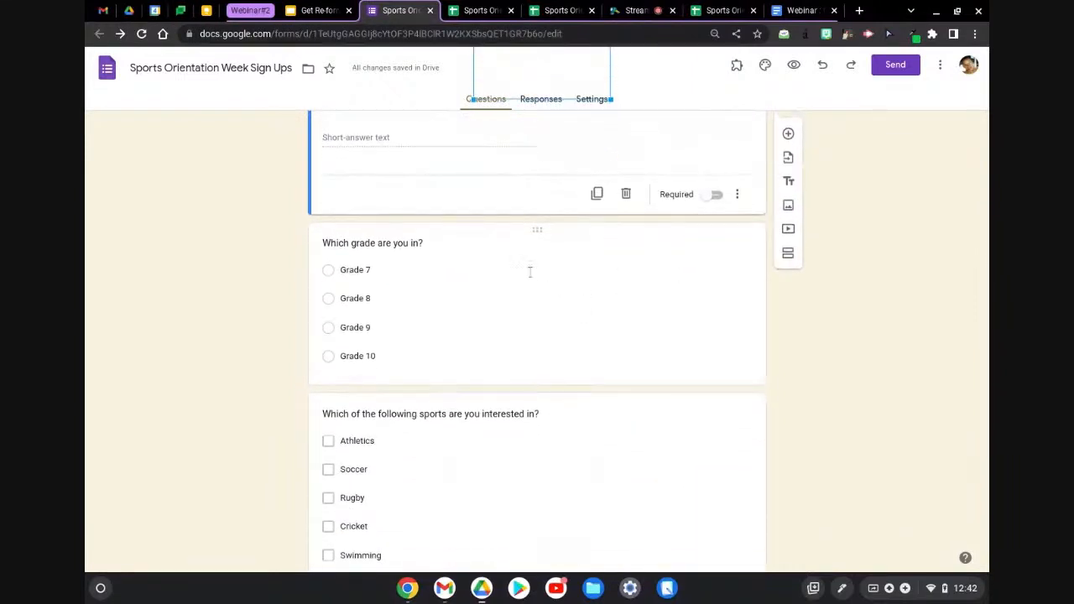
pyautogui.scroll(-3, 530, 271)
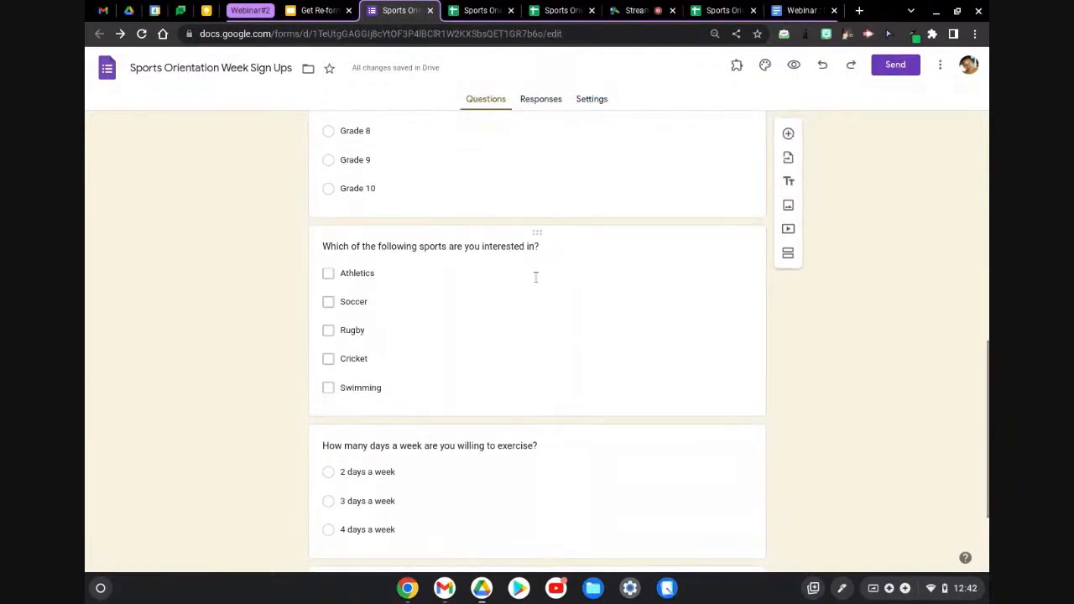
pyautogui.click(570, 250)
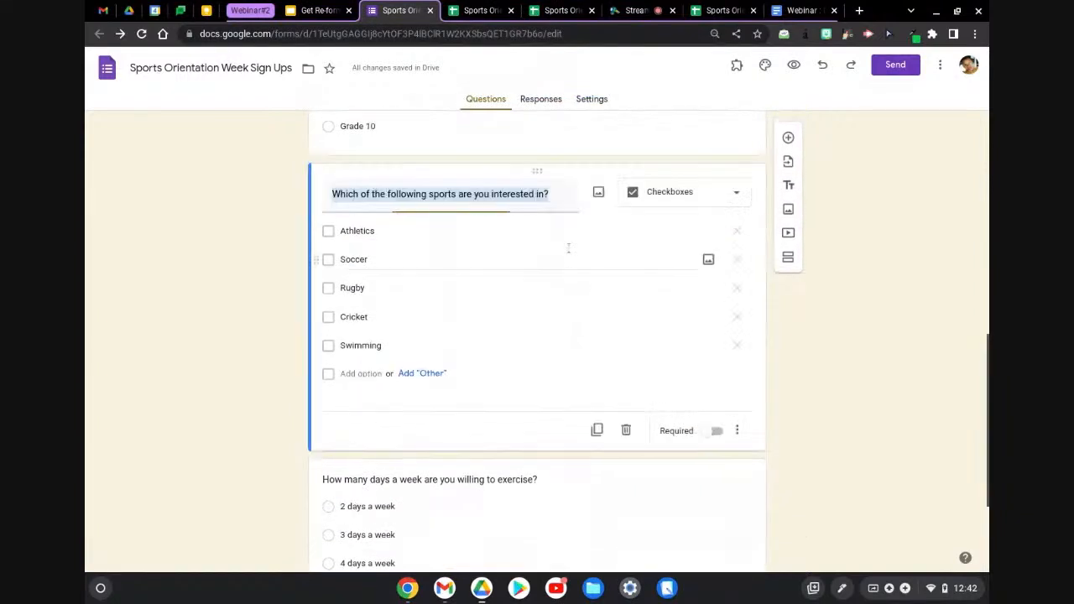
pyautogui.click(650, 222)
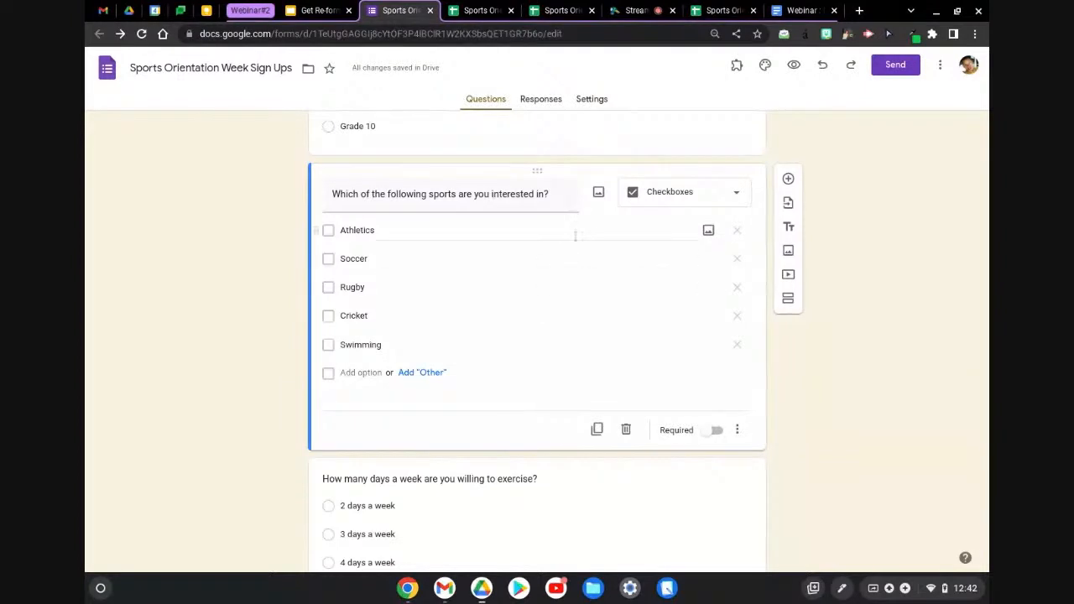
pyautogui.scroll(5, 701, 239)
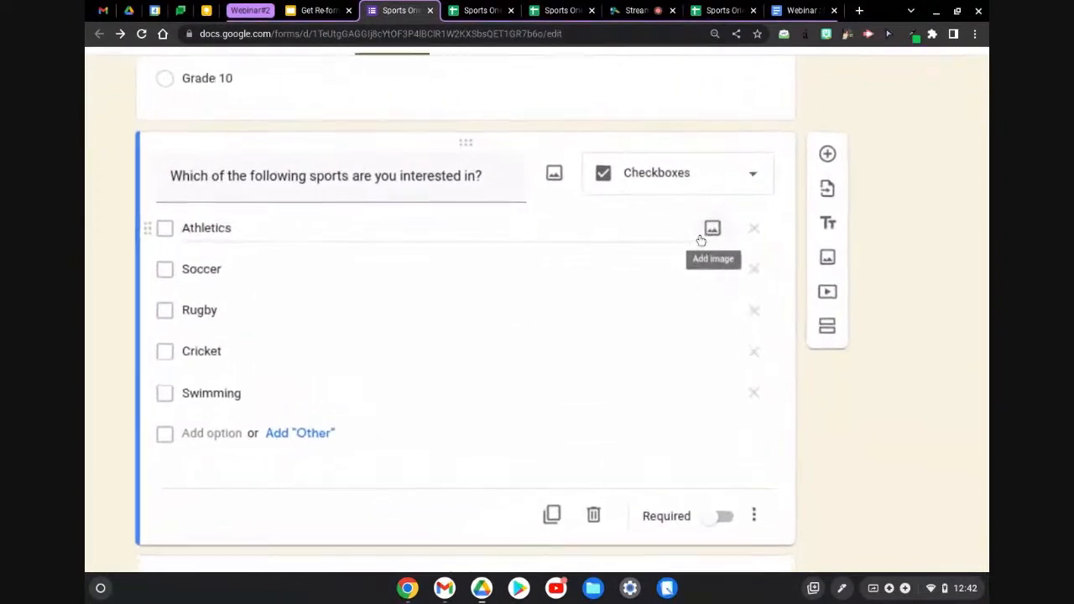
pyautogui.hscroll(-1, 701, 239)
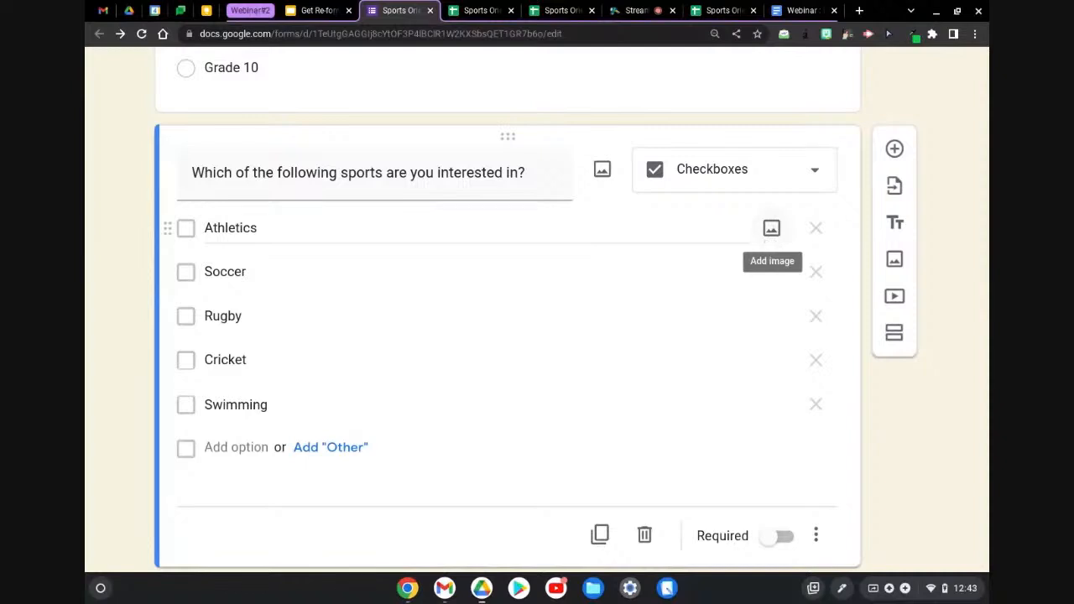
pyautogui.scroll(-5, 552, 243)
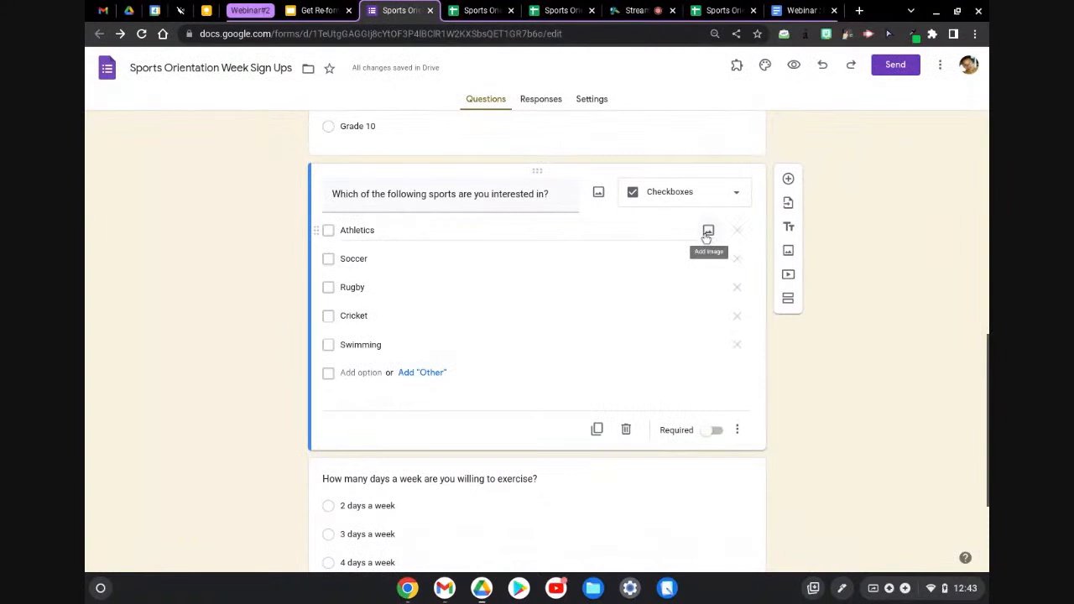
# Add an image to the Athletics option by searching Google Images for "athletics" and inserting the group of runners on a track.
pyautogui.click(708, 232)
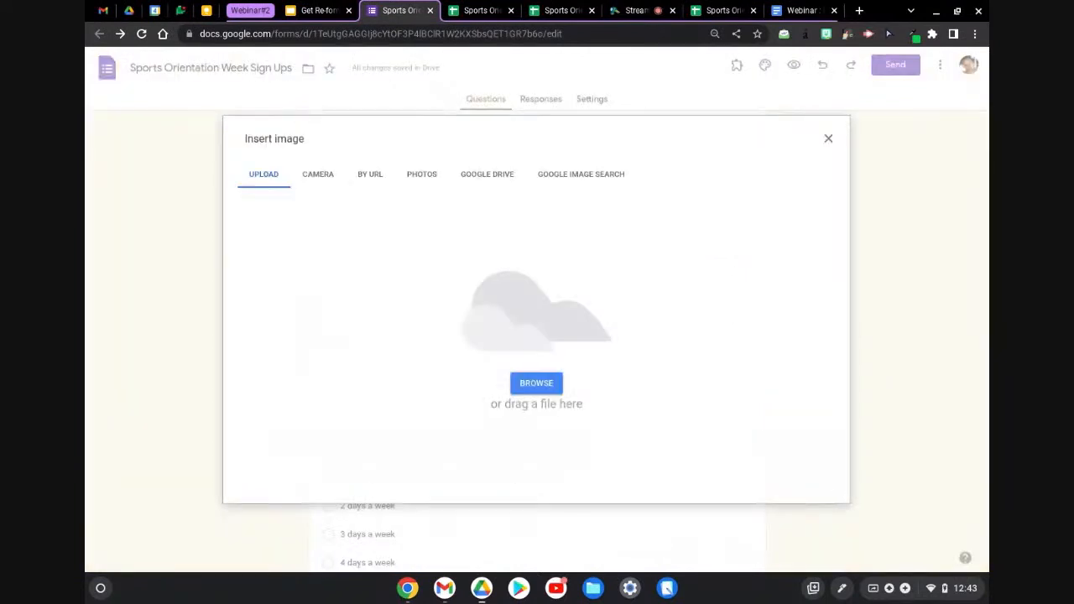
pyautogui.click(580, 175)
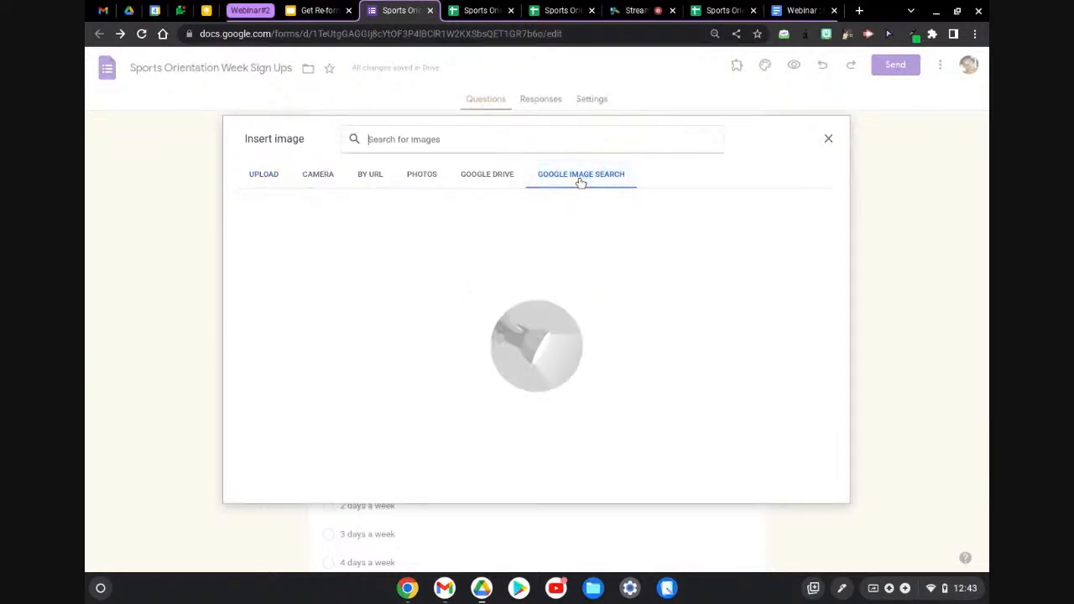
pyautogui.write('athel')
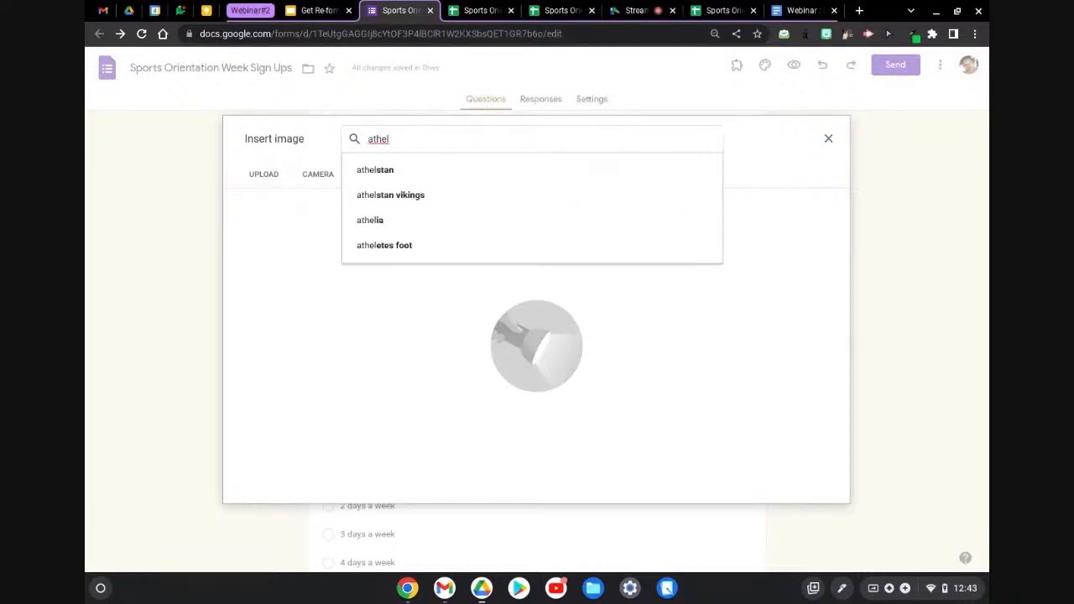
pyautogui.press('BackSpace')
pyautogui.press('BackSpace')
pyautogui.write('letics')
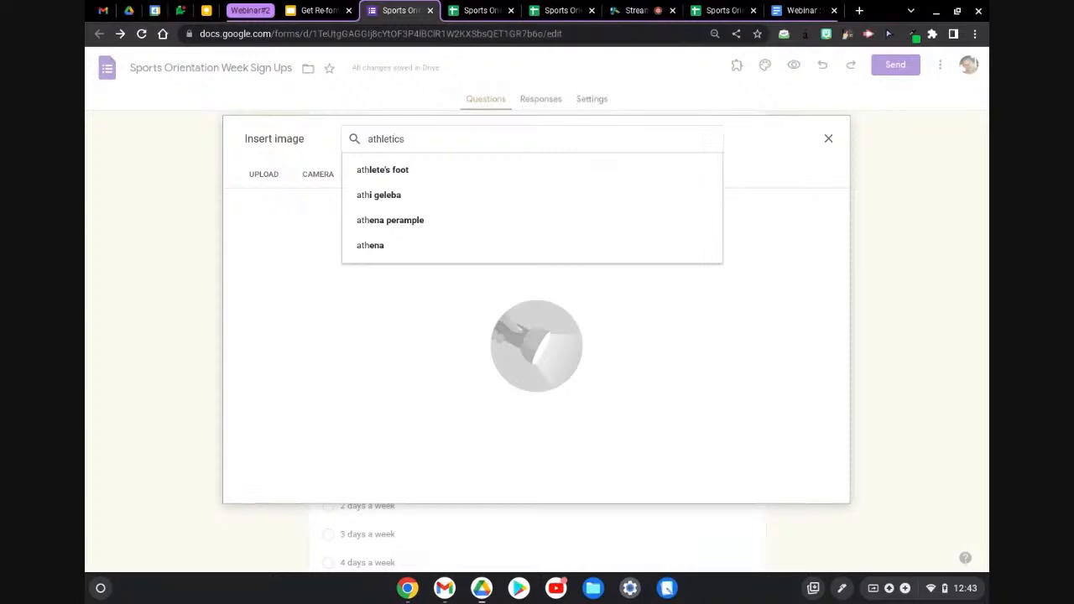
pyautogui.press('Return')
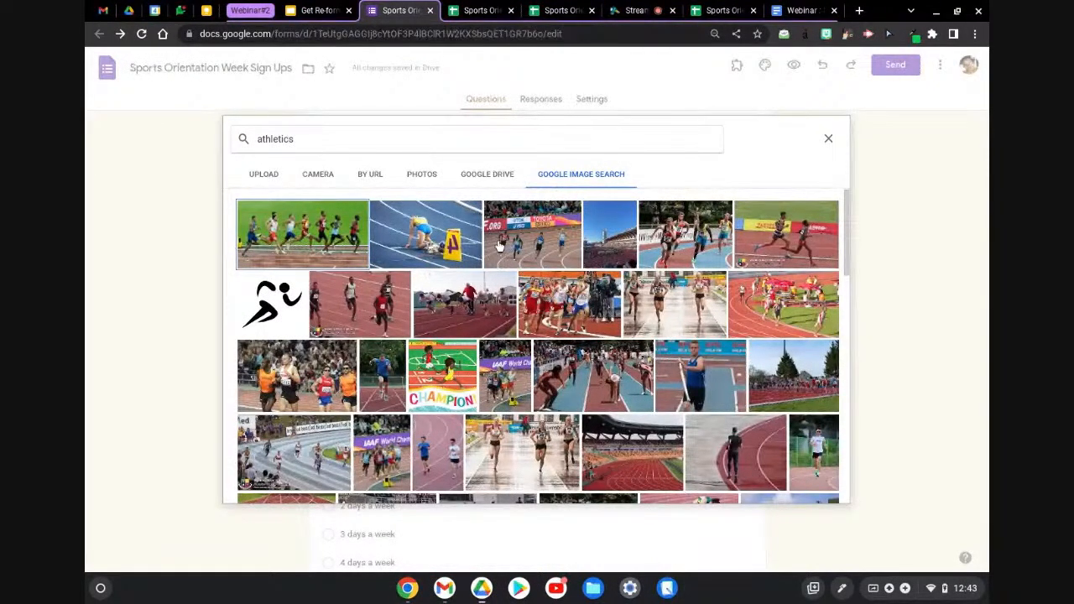
pyautogui.doubleClick(295, 235)
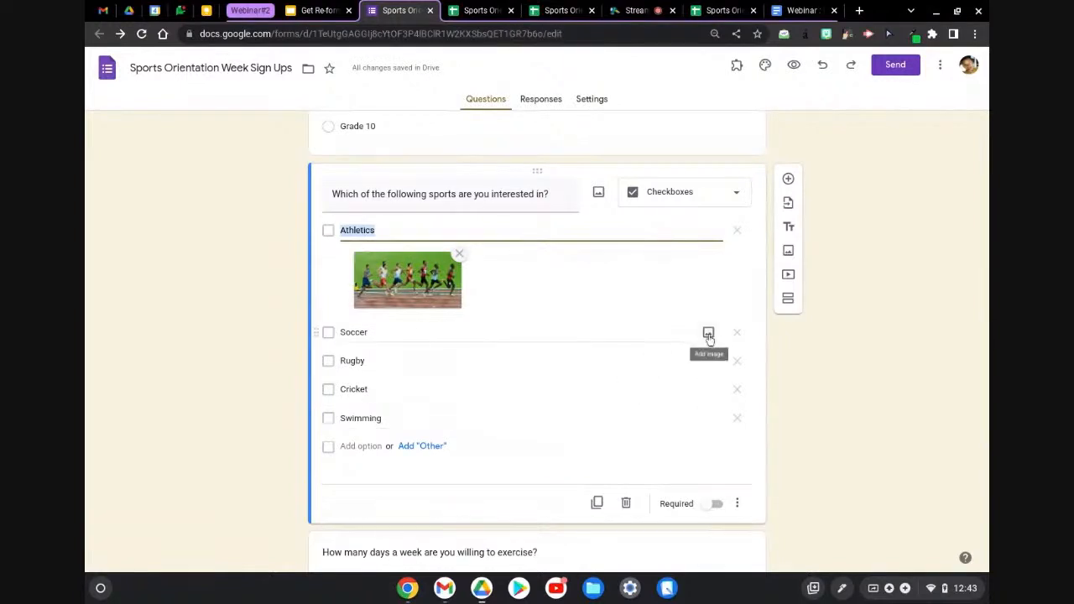
# Add an image to the Soccer option by searching Google Images for "soccer" and inserting the photo of players in blue and yellow.
pyautogui.click(708, 334)
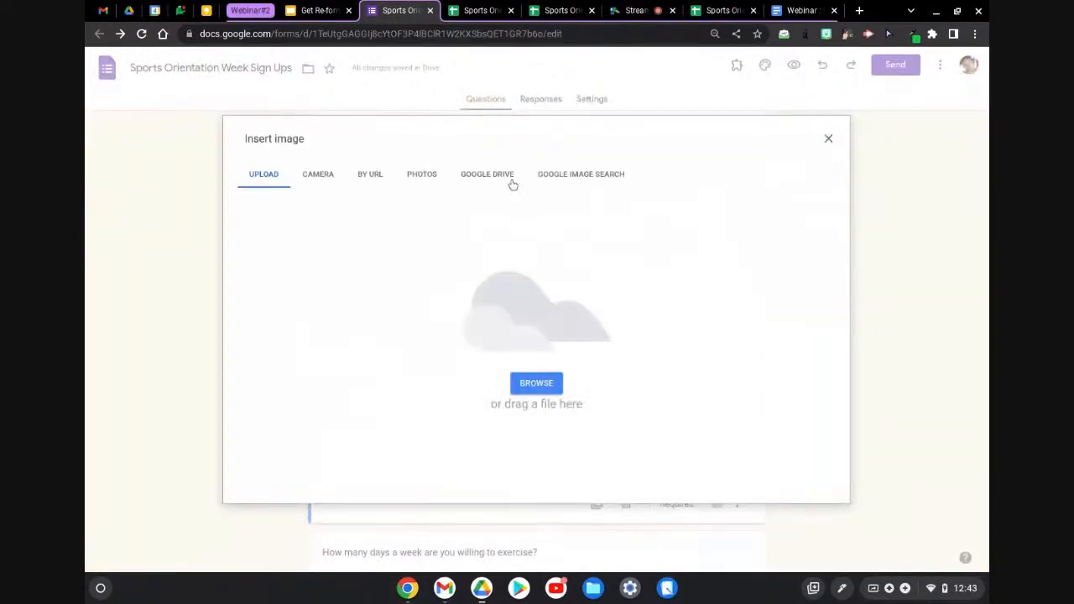
pyautogui.click(558, 176)
pyautogui.write('soccer')
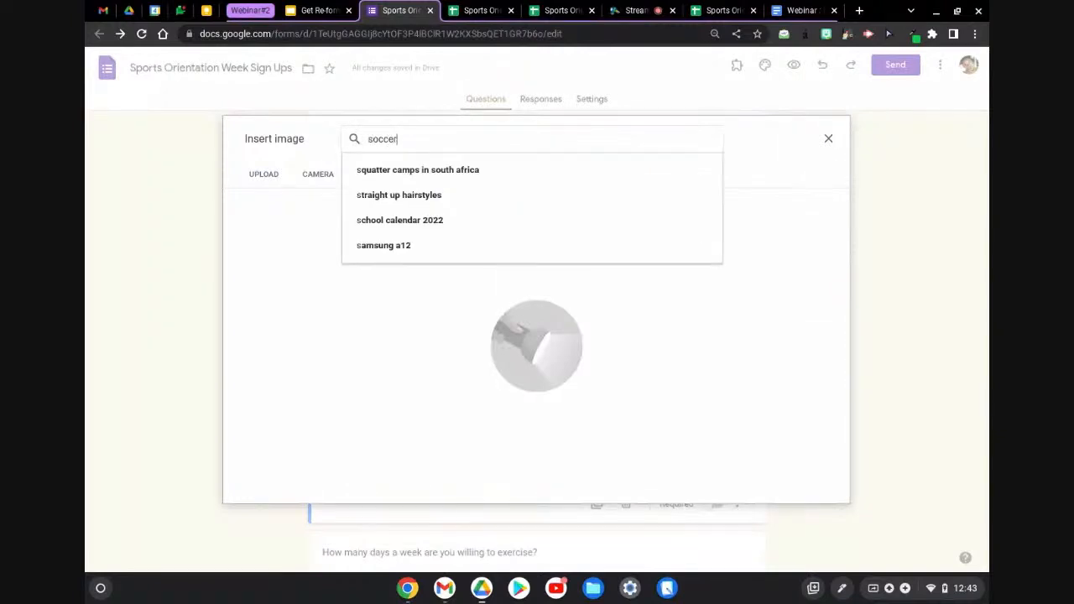
pyautogui.press('Return')
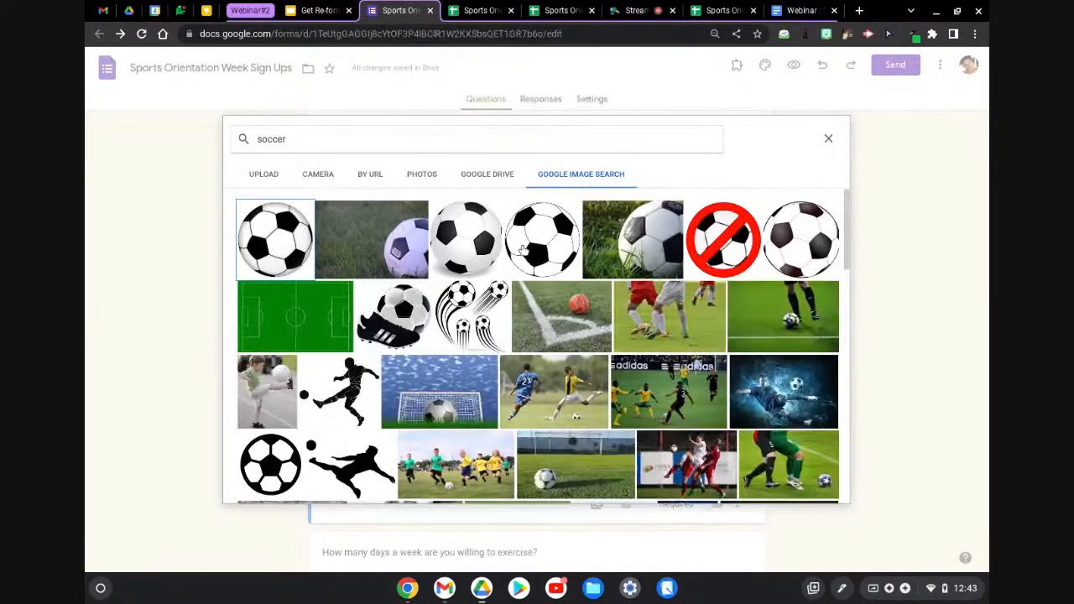
pyautogui.doubleClick(568, 390)
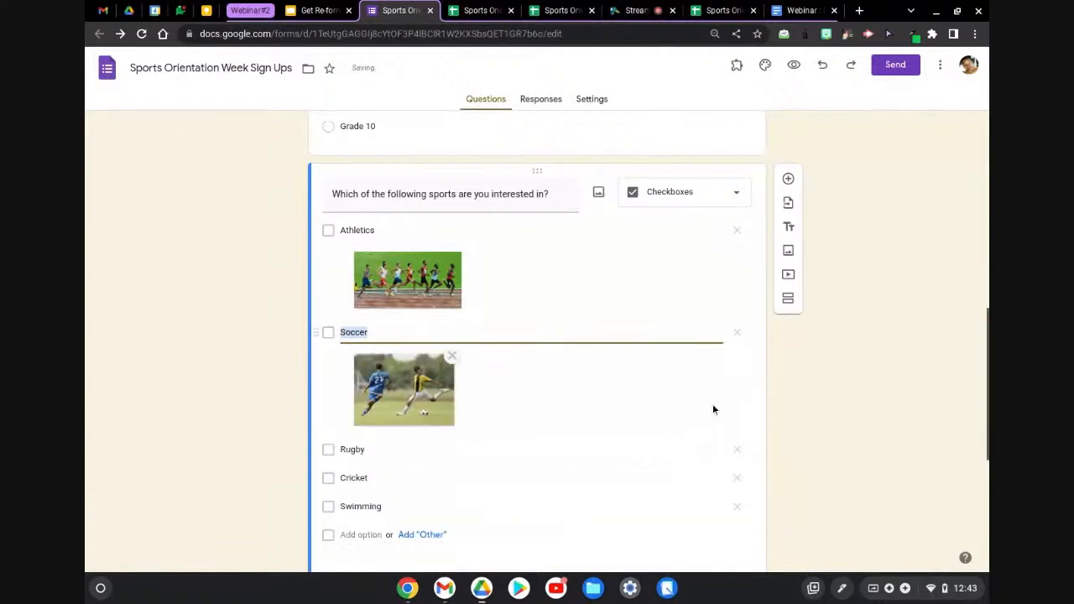
# Add an image to the Rugby option by searching Google Images for "rugby" and inserting the scrum photo.
pyautogui.scroll(-2, 709, 453)
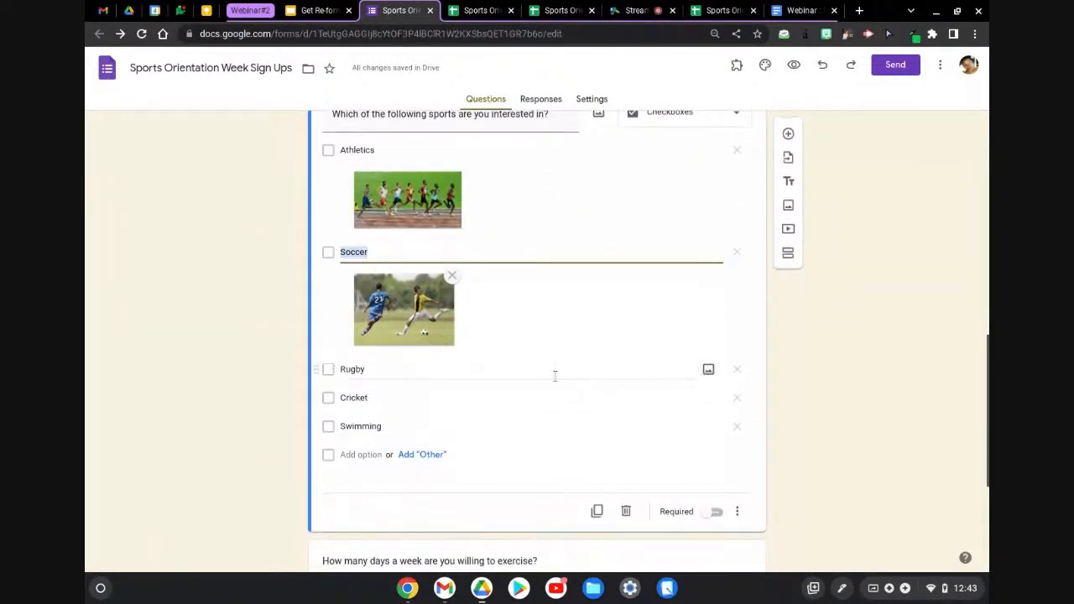
pyautogui.click(710, 380)
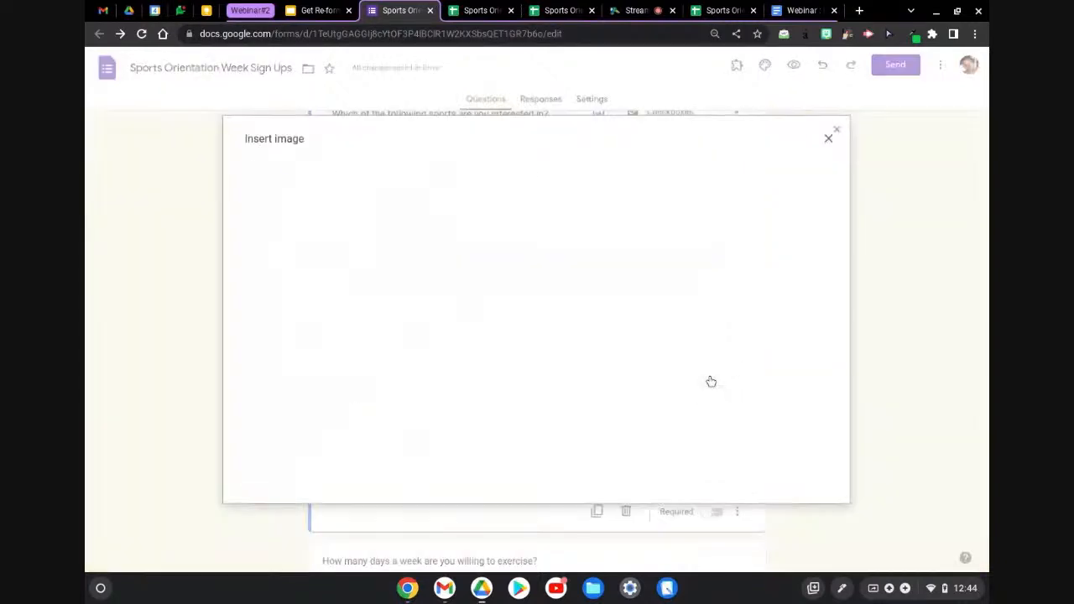
pyautogui.click(569, 180)
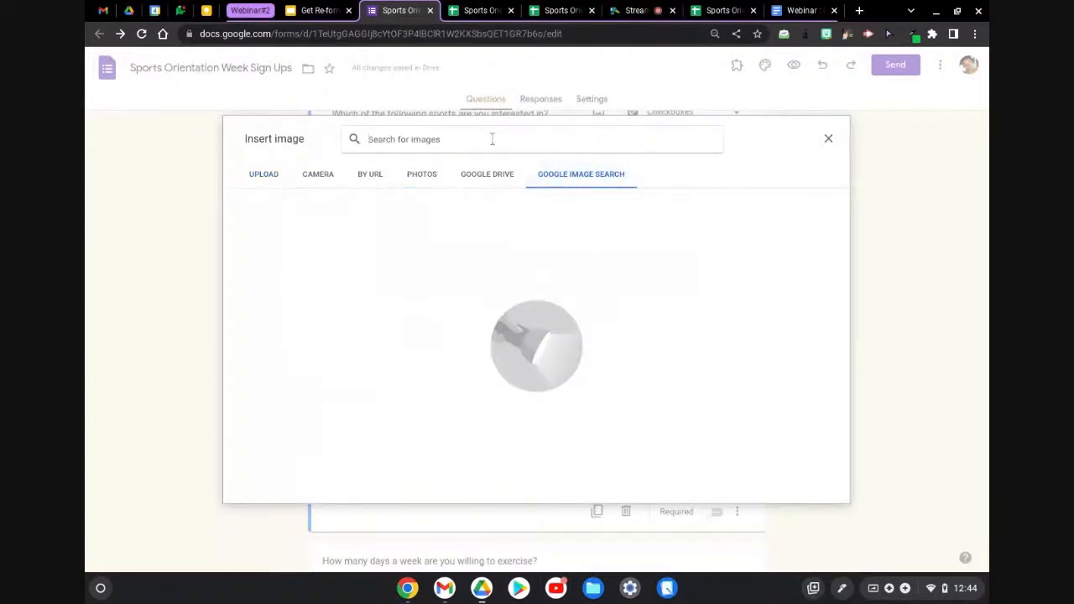
pyautogui.write('rugby')
pyautogui.press('Return')
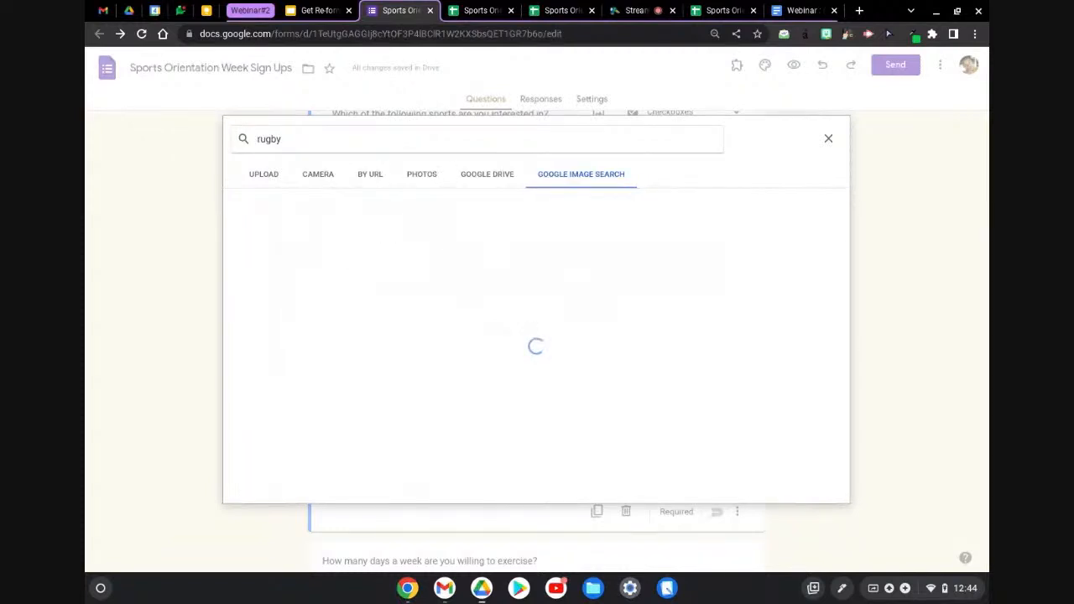
pyautogui.doubleClick(362, 244)
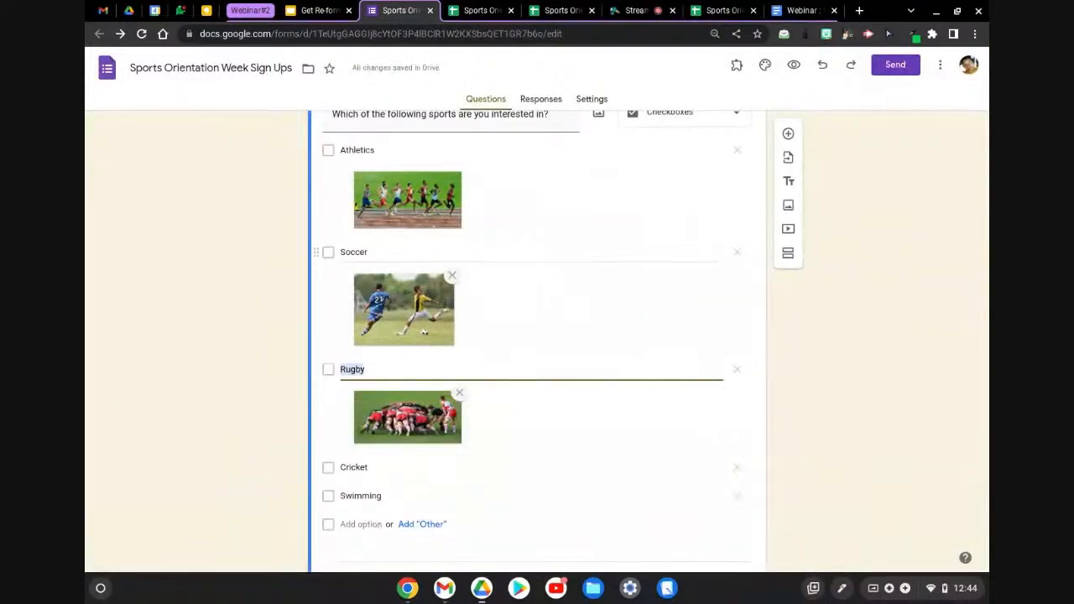
pyautogui.click(556, 370)
# Open the "Do you do any cultural mural activities?" question at the form's end for editing and examine the add-video control.
pyautogui.scroll(1, 540, 283)
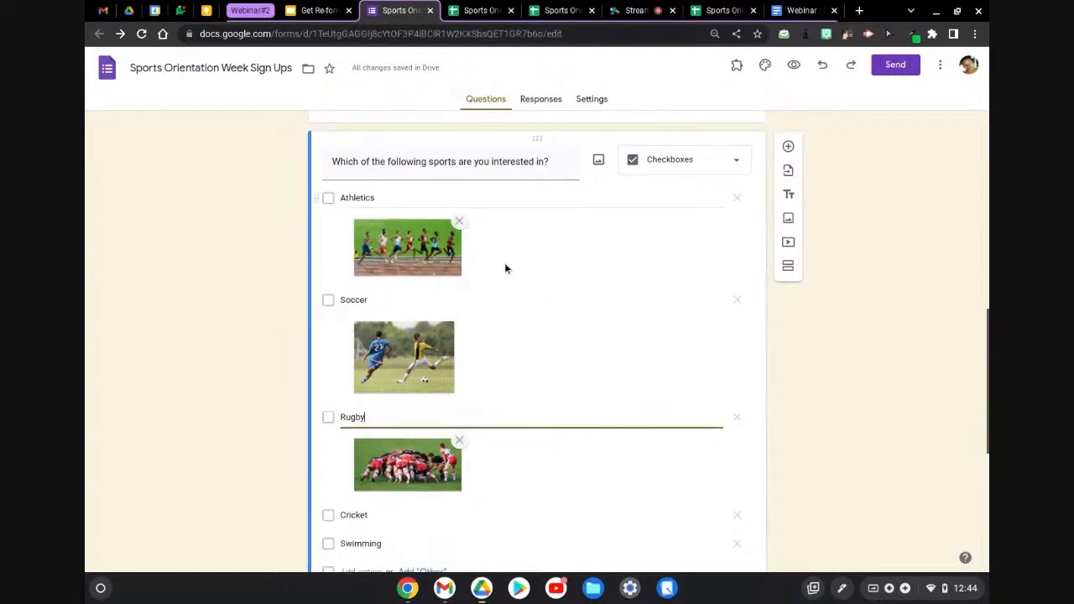
pyautogui.scroll(-3, 506, 268)
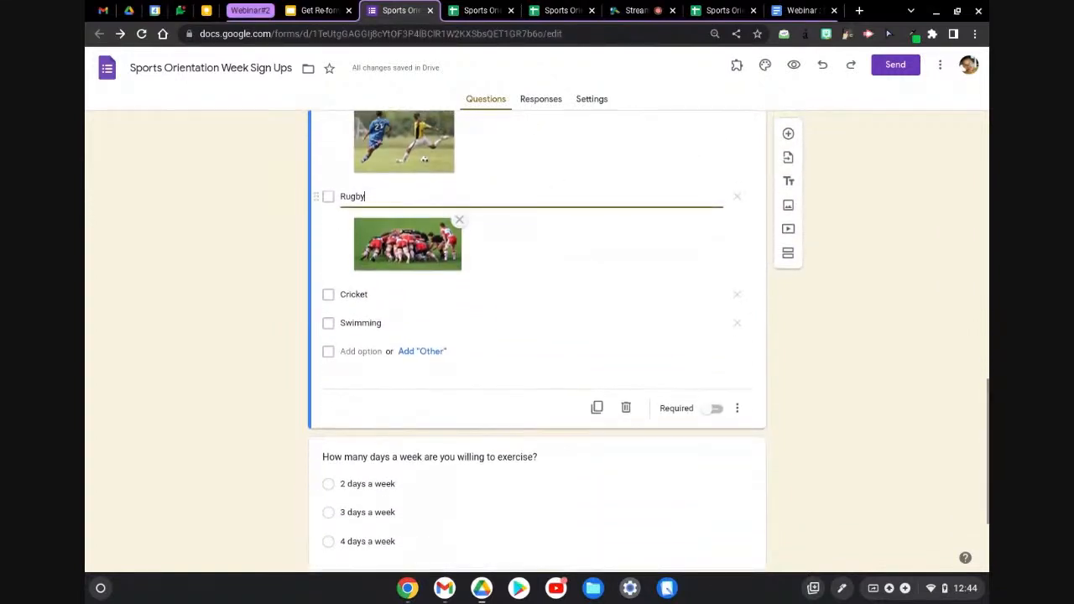
pyautogui.scroll(-1, 504, 268)
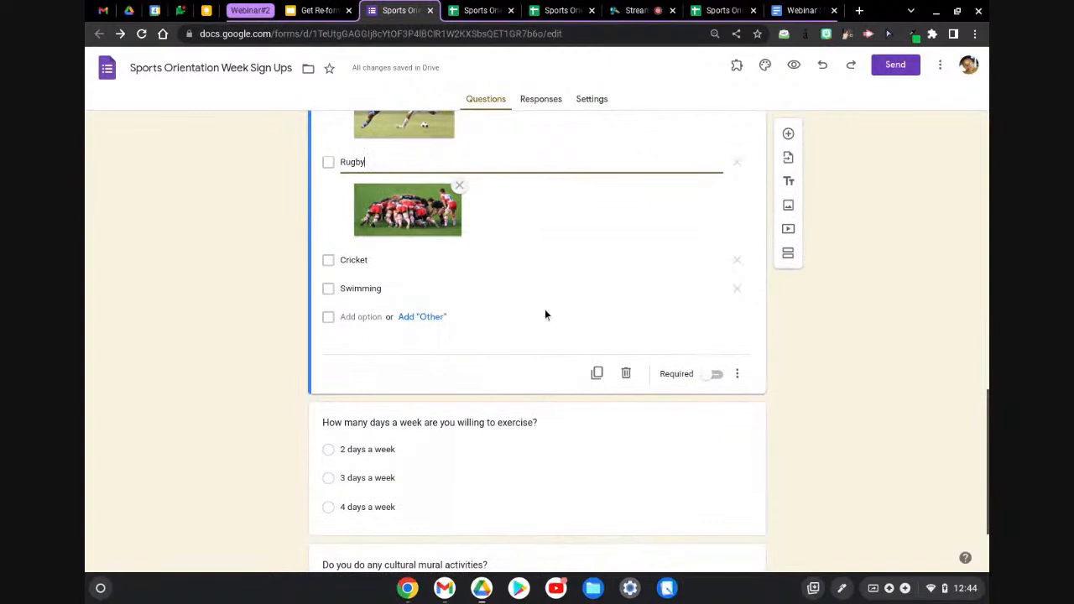
pyautogui.scroll(-1, 545, 311)
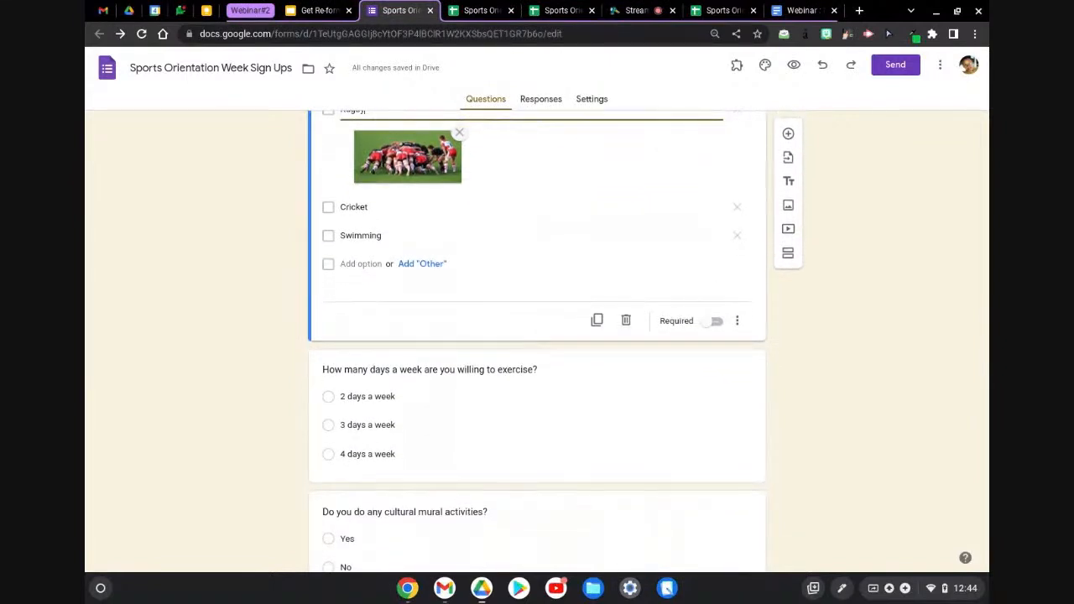
pyautogui.scroll(-1, 537, 335)
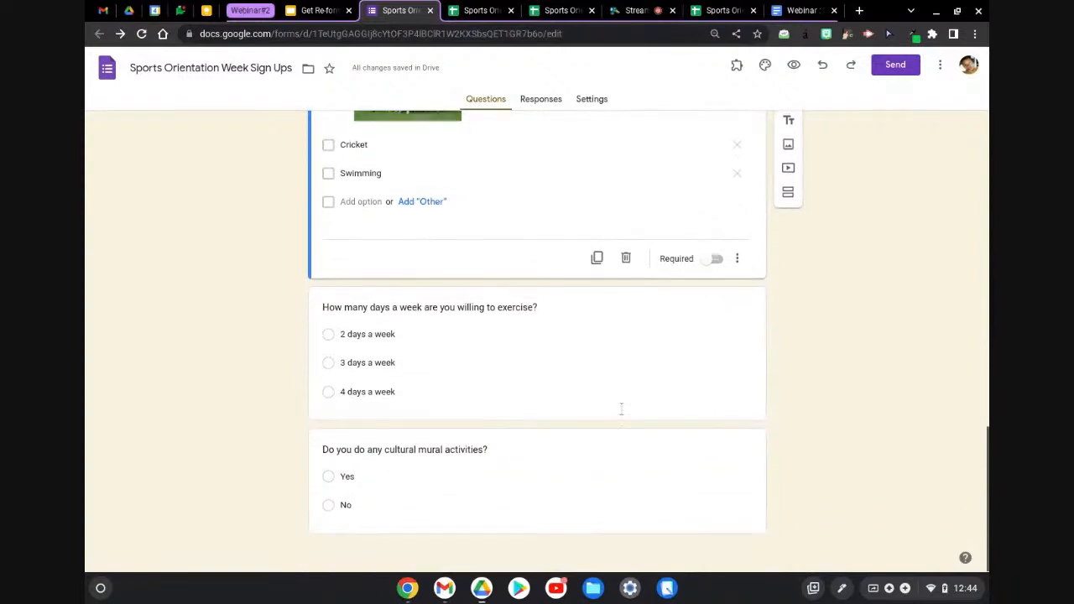
pyautogui.click(595, 464)
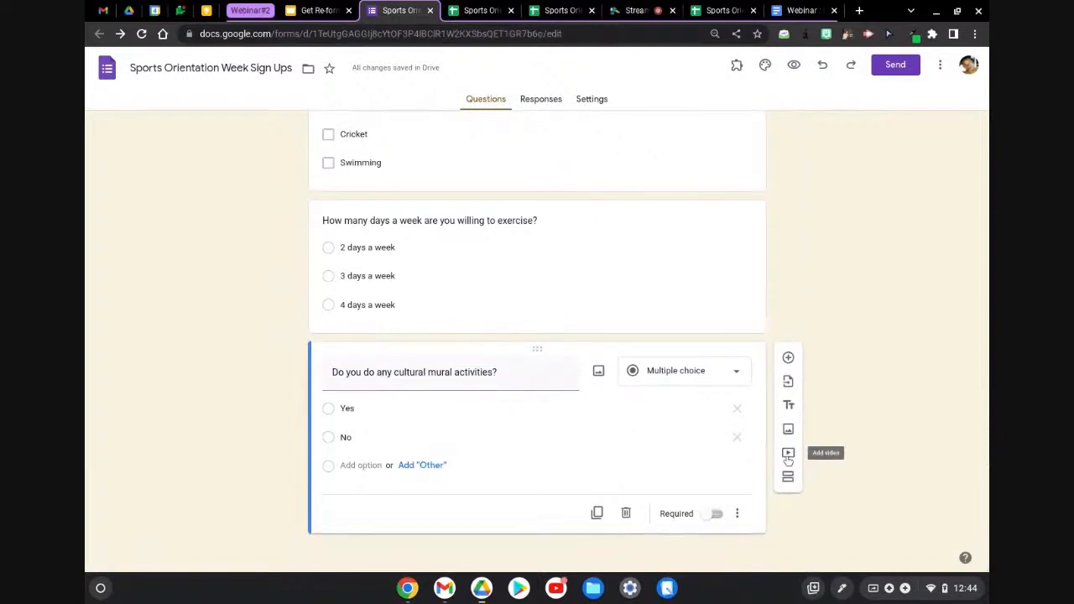
pyautogui.scroll(5, 786, 454)
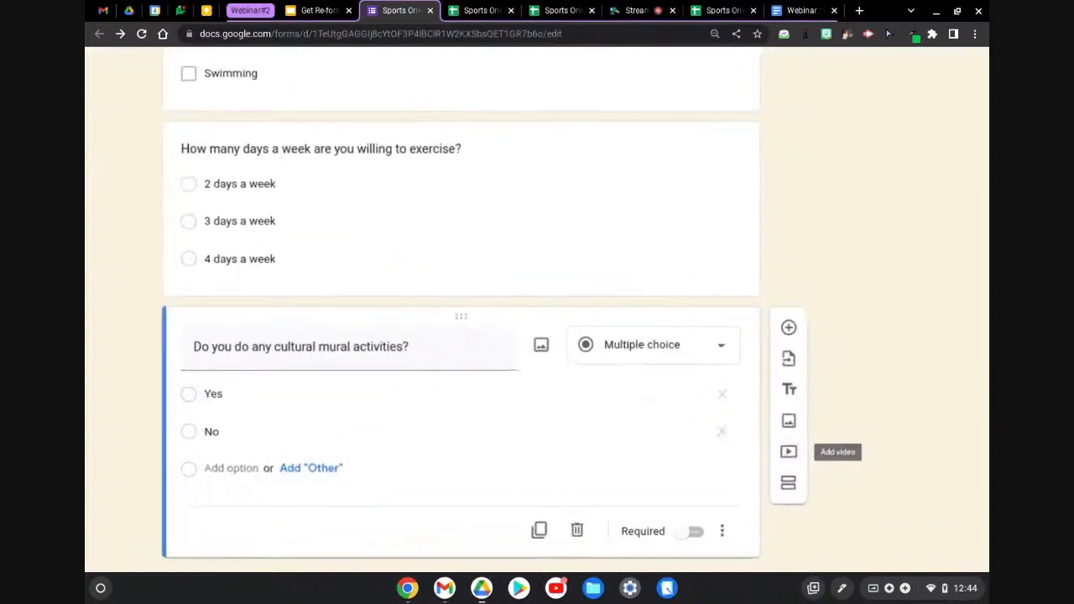
pyautogui.scroll(2, 786, 457)
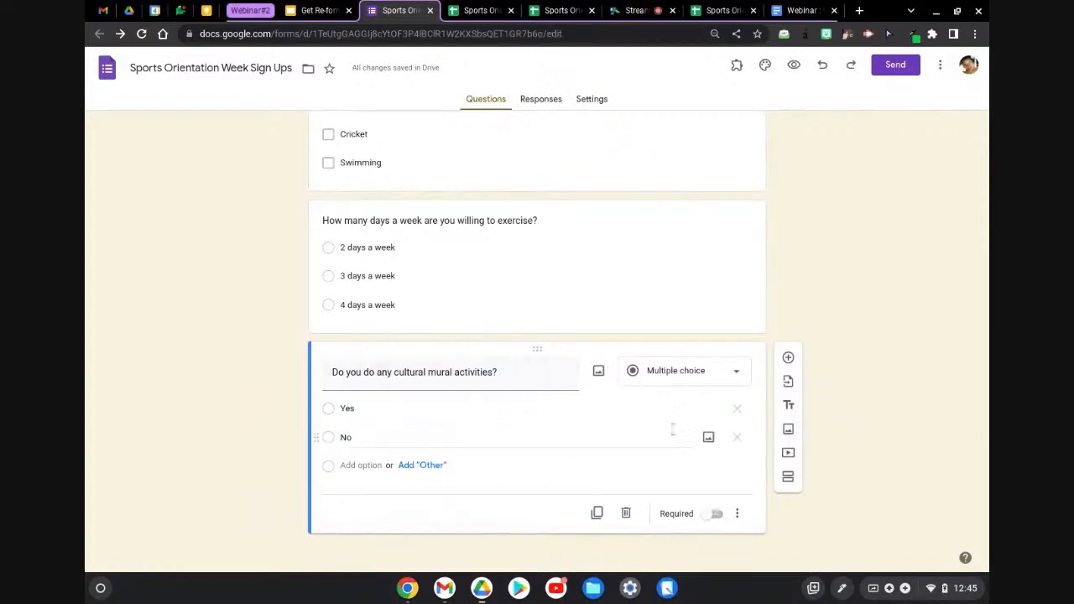
# Insert a standalone image after this question by searching Google Images for "sports day" and choosing the photo of students in light blue shirts.
pyautogui.click(789, 431)
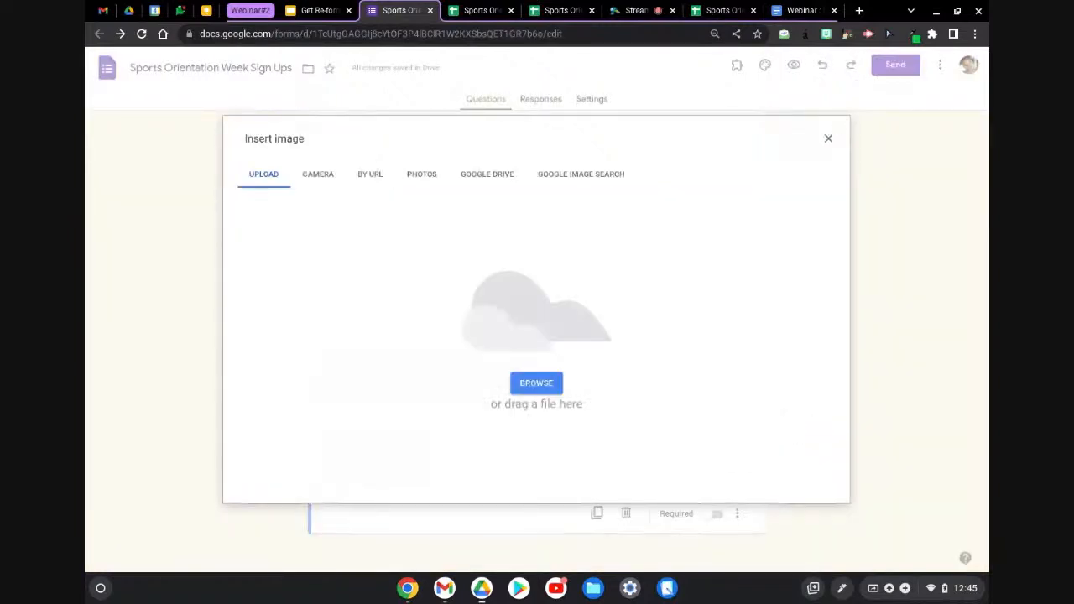
pyautogui.click(585, 176)
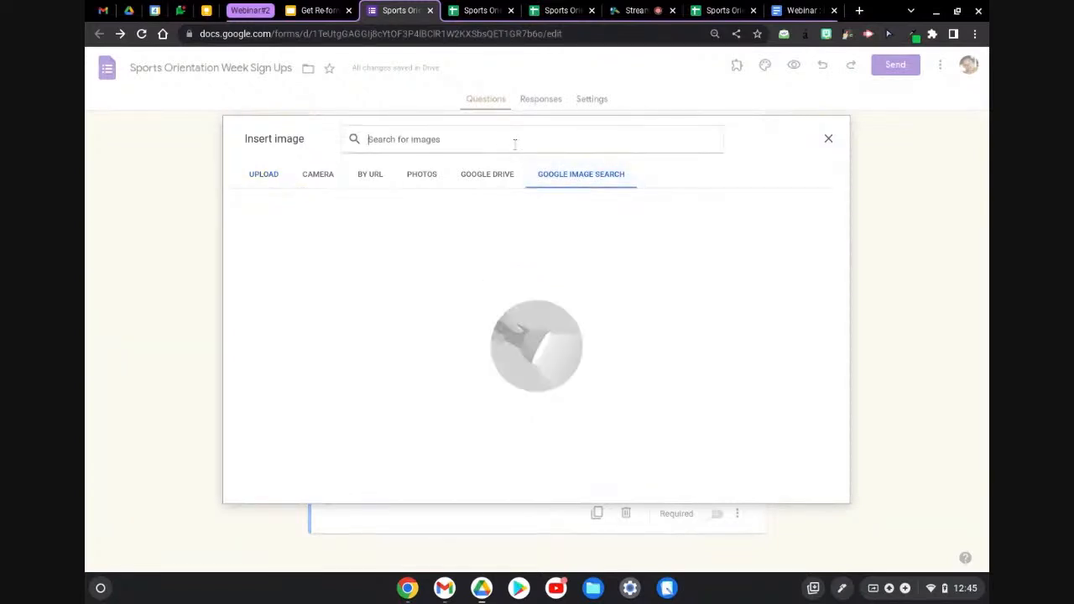
pyautogui.write('sports day')
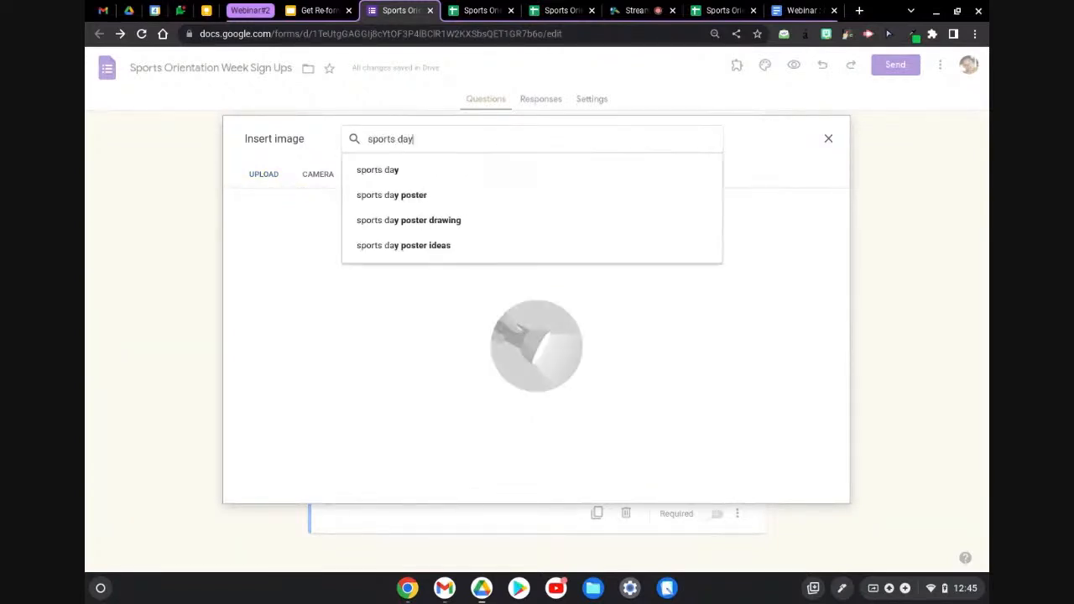
pyautogui.press('Return')
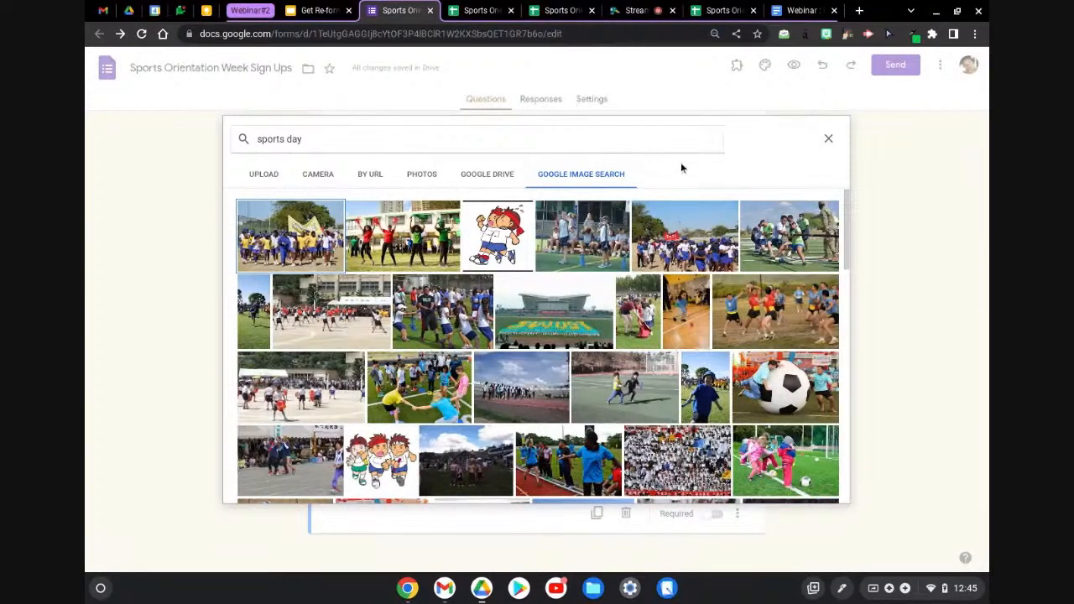
pyautogui.doubleClick(579, 235)
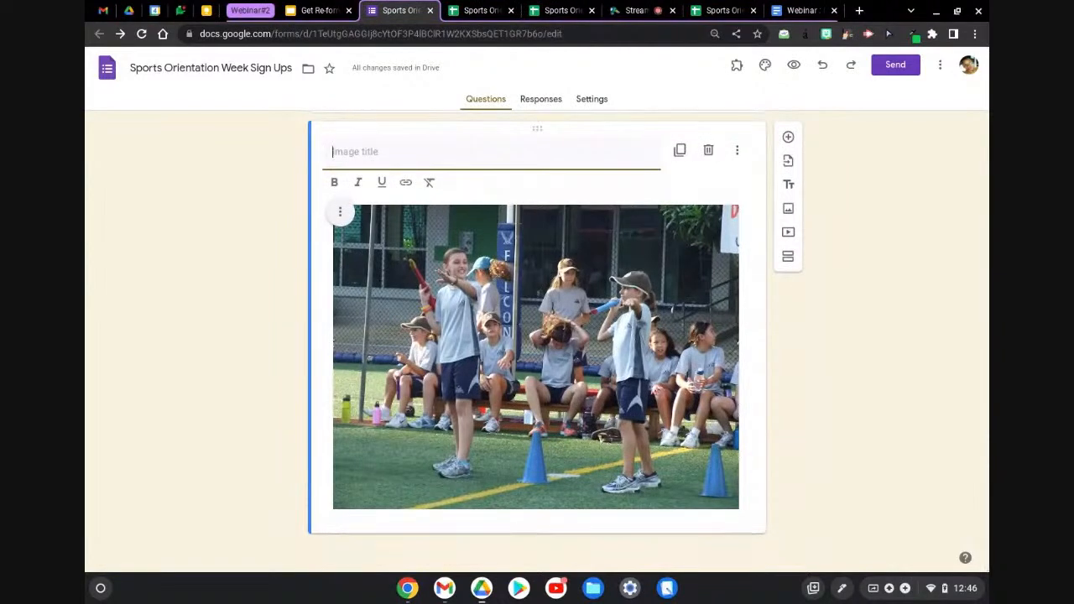
# Title the image "Look at the image below and answer the questions that follow." and add a new question below it.
pyautogui.scroll(1, 537, 335)
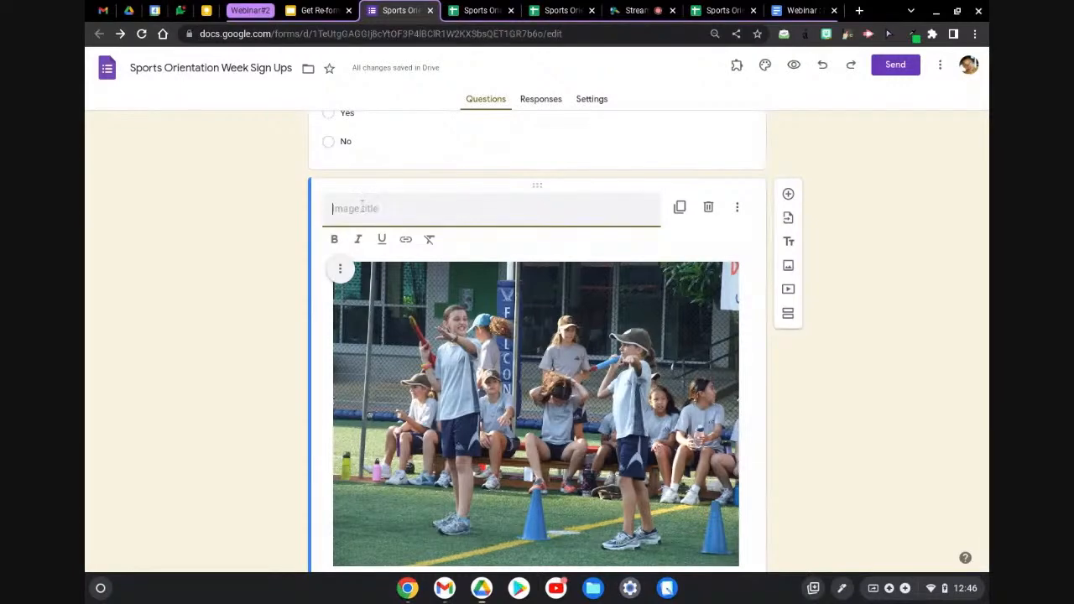
pyautogui.write('Look at the image below')
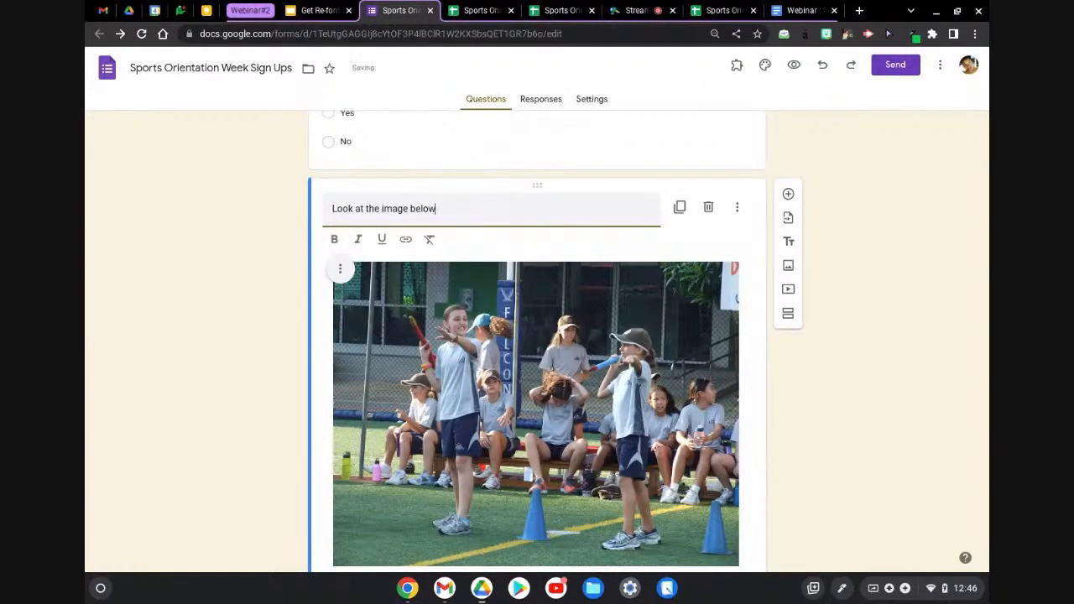
pyautogui.write(' and answer th')
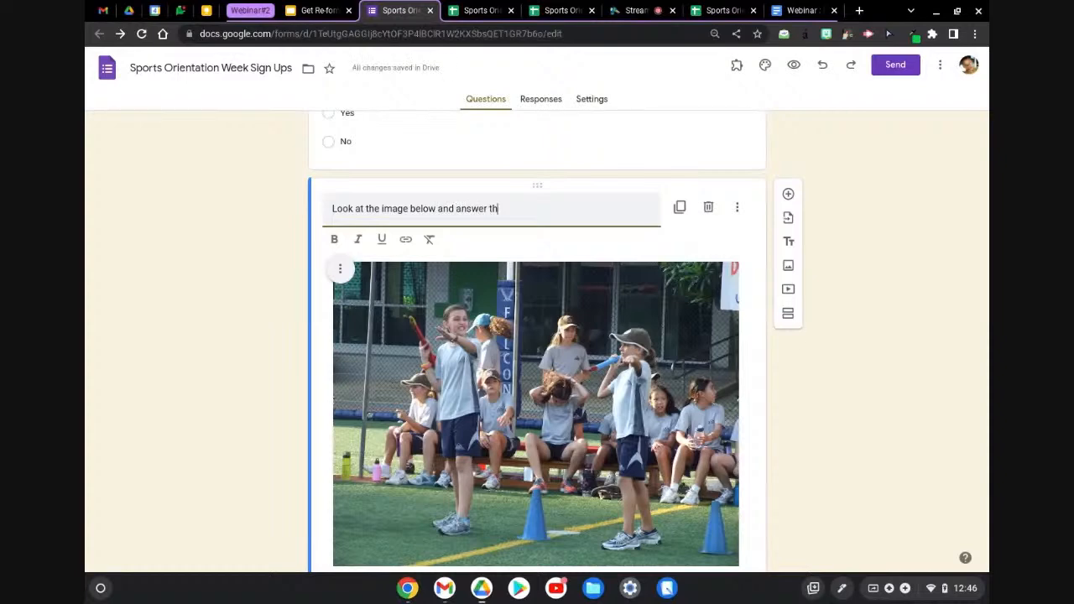
pyautogui.write('e questions that follow')
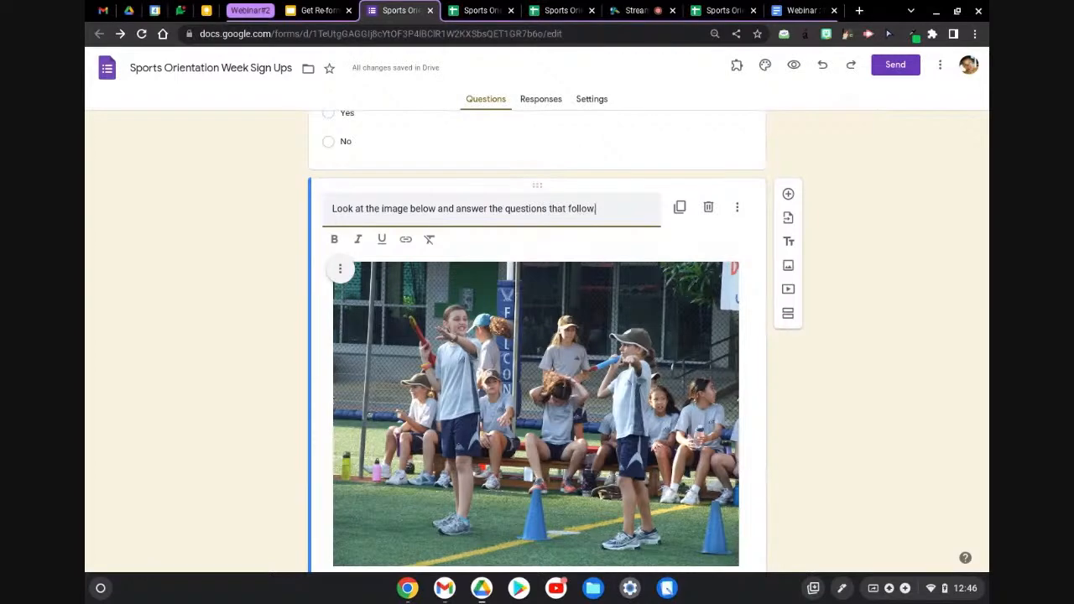
pyautogui.scroll(-1, 562, 243)
pyautogui.write('.')
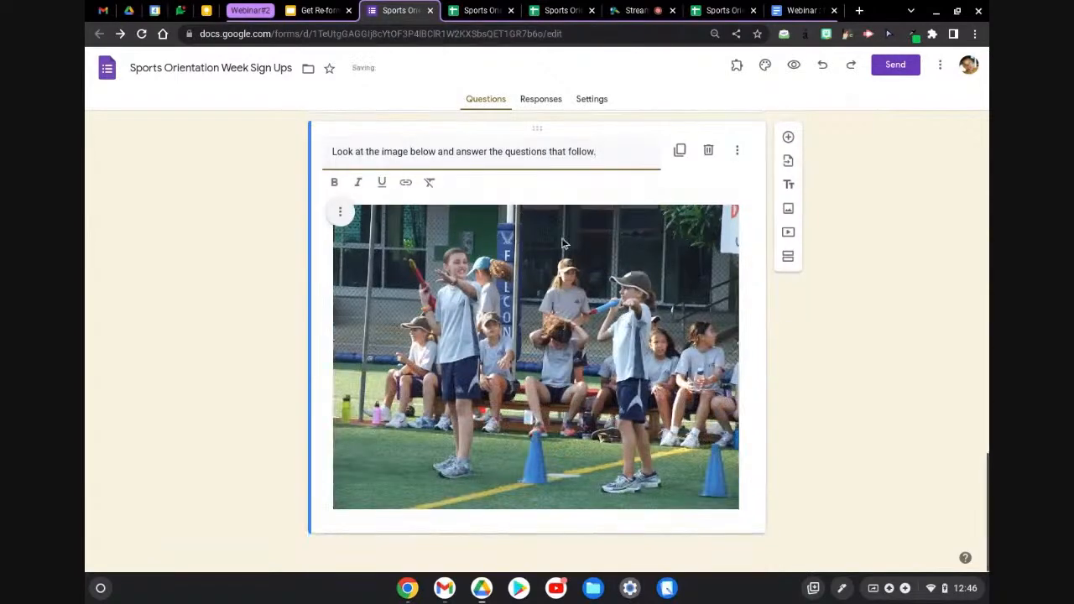
pyautogui.click(788, 138)
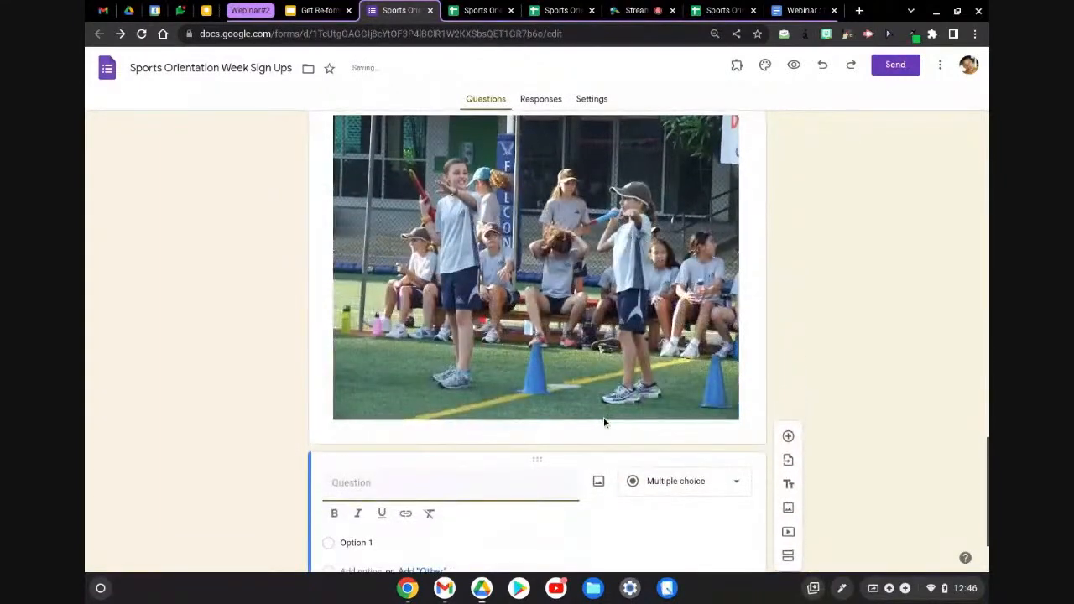
pyautogui.scroll(1, 603, 422)
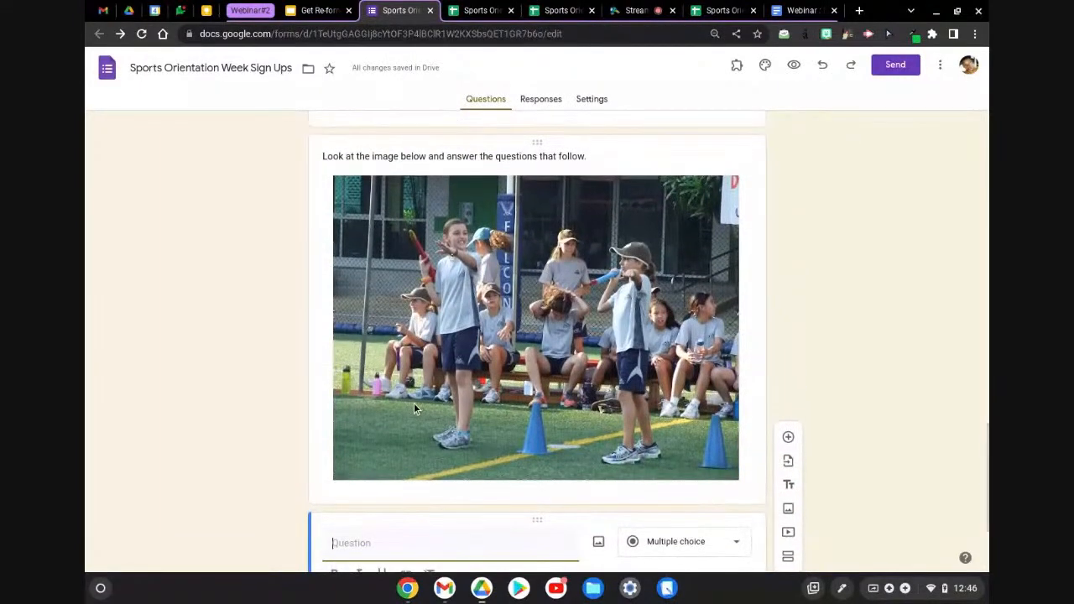
# Shrink the sports day image to about three fifths of its width and centre-align it.
pyautogui.click(509, 330)
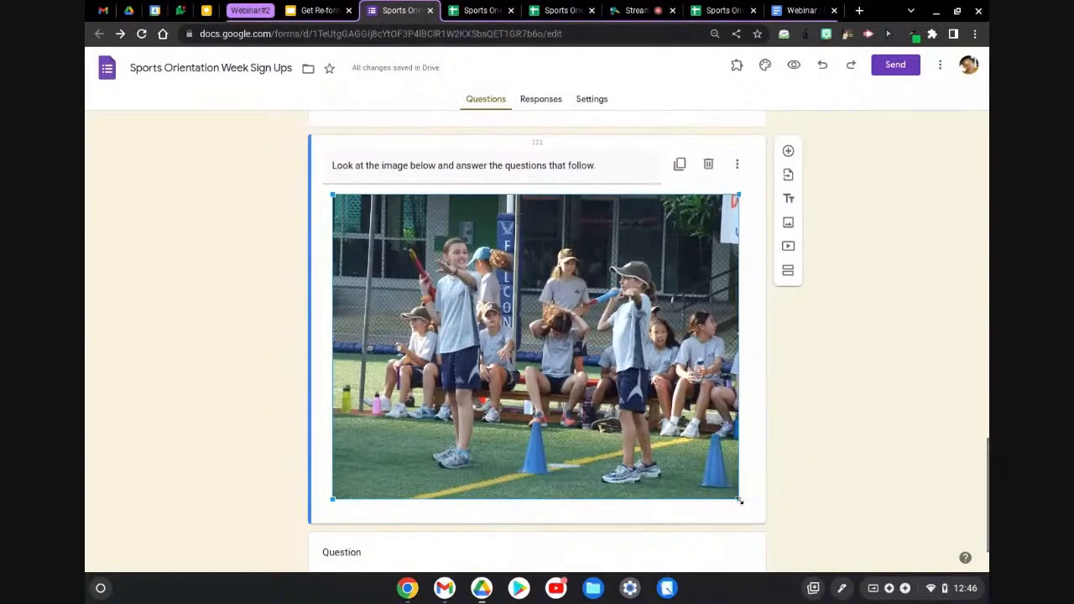
pyautogui.moveTo(739, 500); pyautogui.dragTo(587, 321)
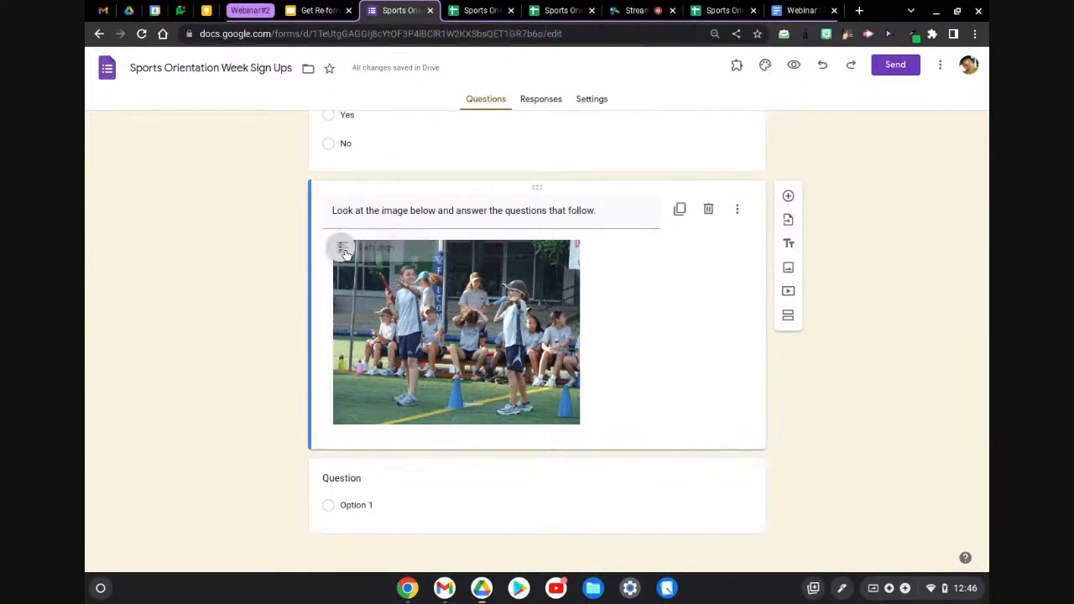
pyautogui.click(339, 250)
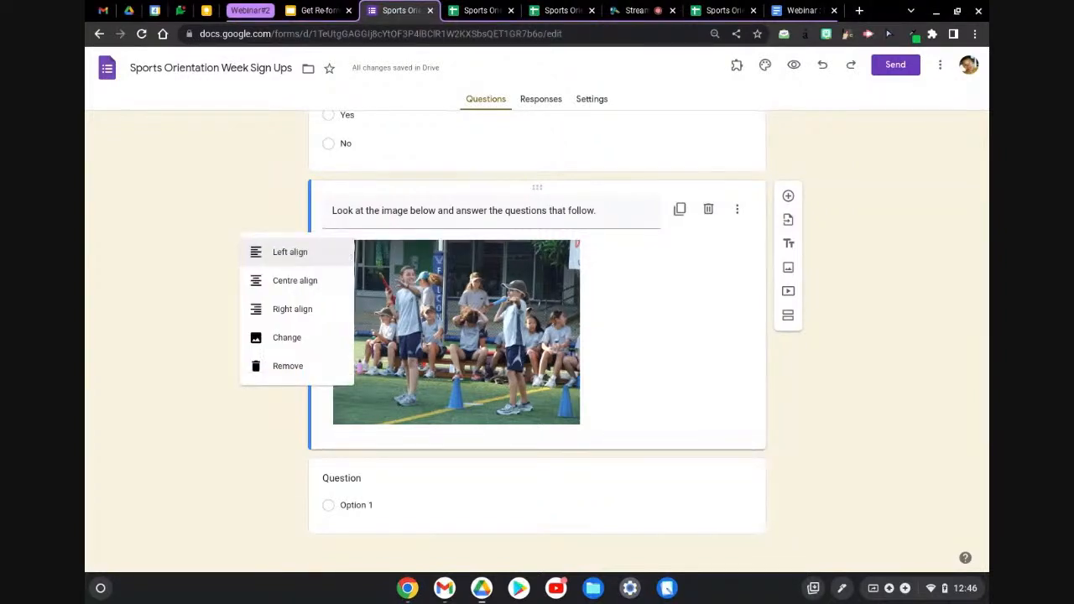
pyautogui.click(295, 282)
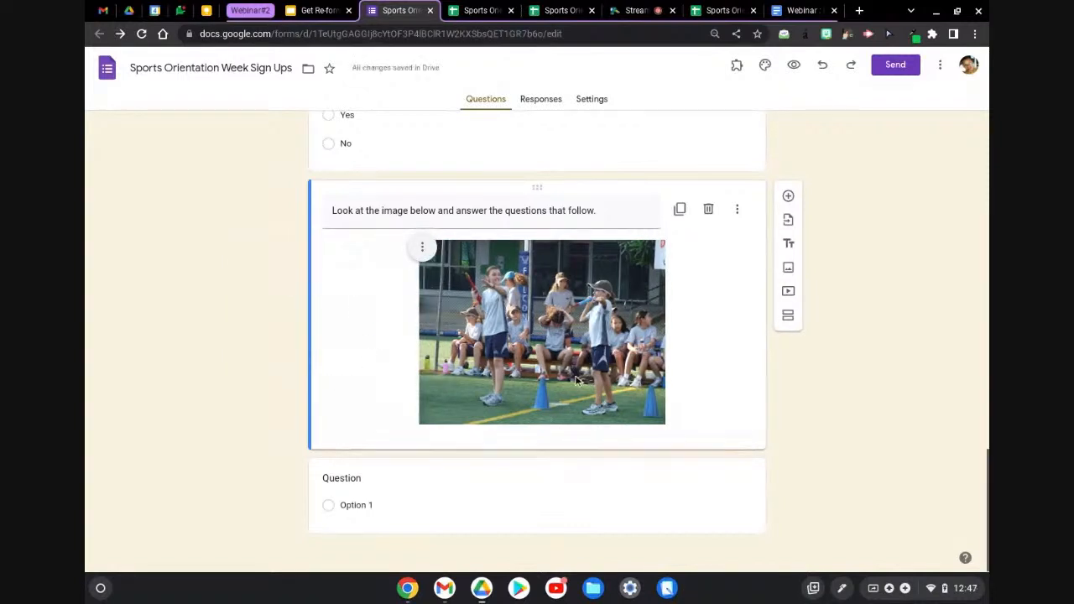
# Enter "Identify the sport type in the image above." as the new question's text and set its type to Short answer.
pyautogui.click(412, 488)
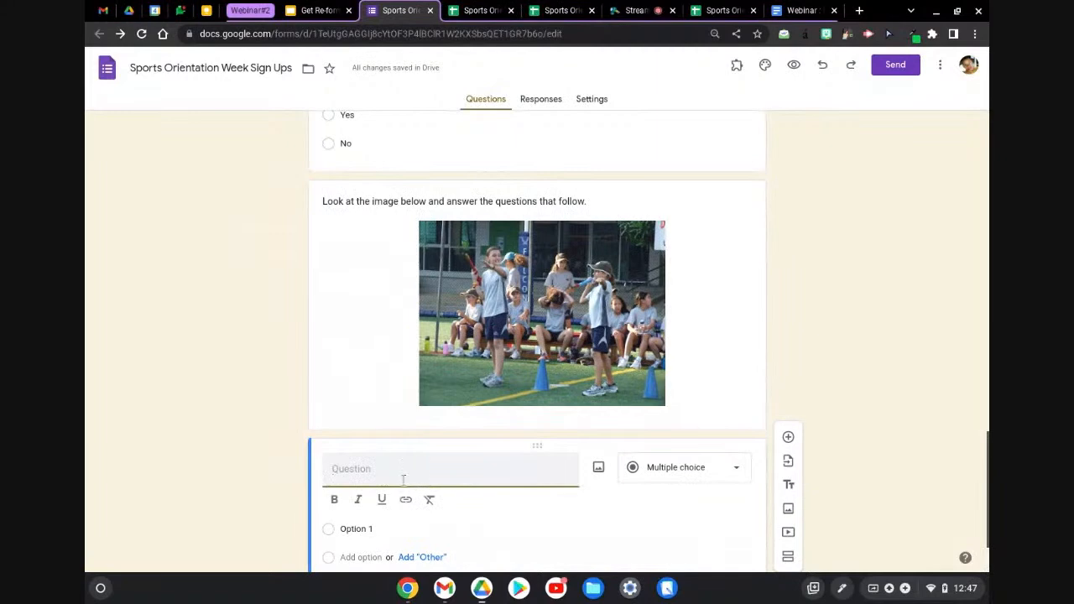
pyautogui.write('Identifyi')
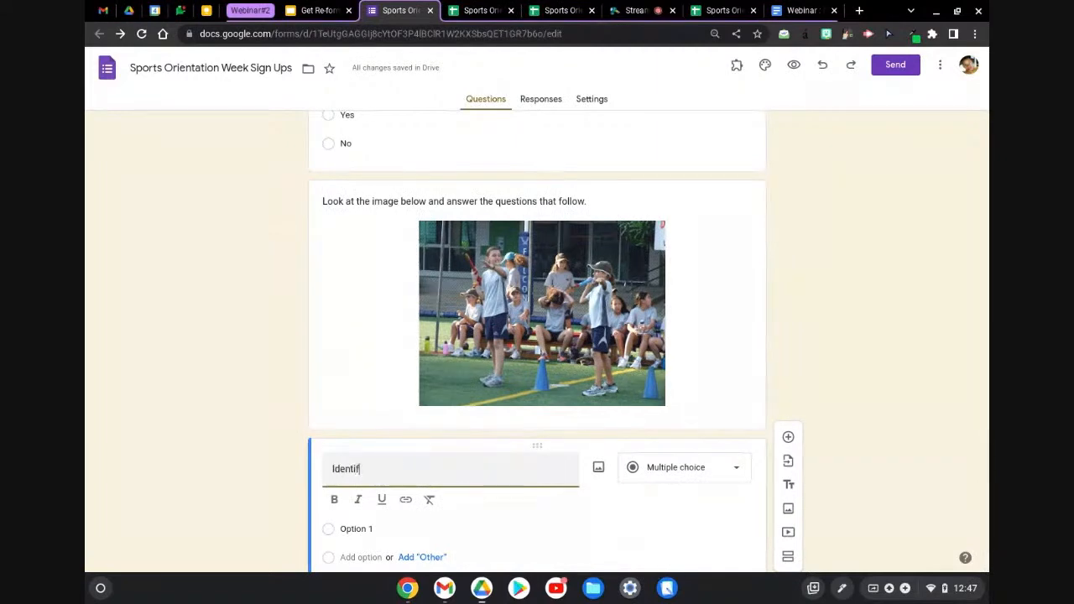
pyautogui.press('BackSpace')
pyautogui.press('BackSpace')
pyautogui.write('y the ')
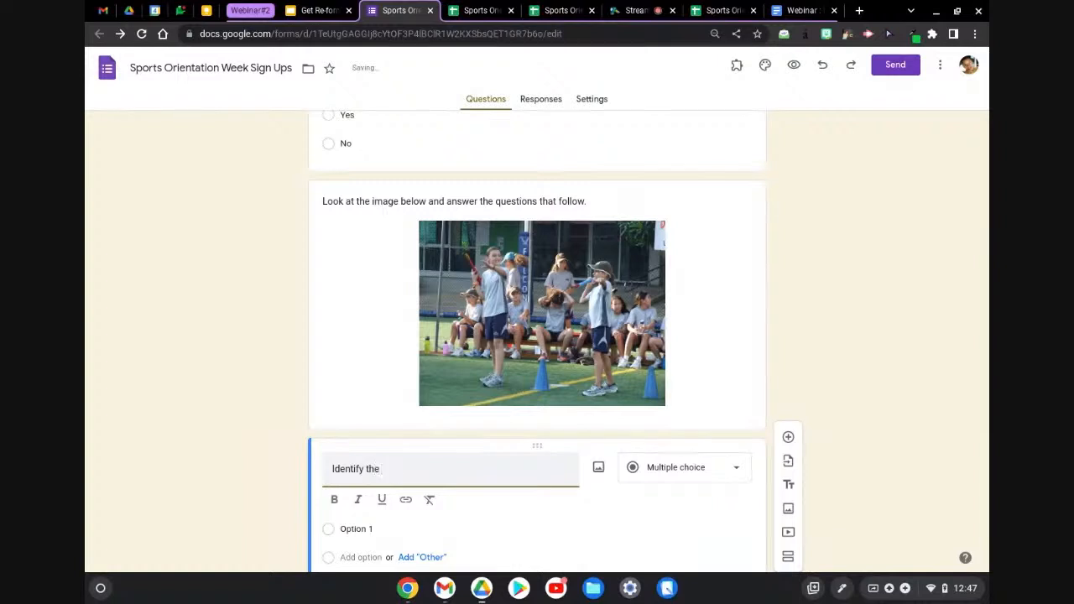
pyautogui.write('sport type in the')
pyautogui.write('image above.')
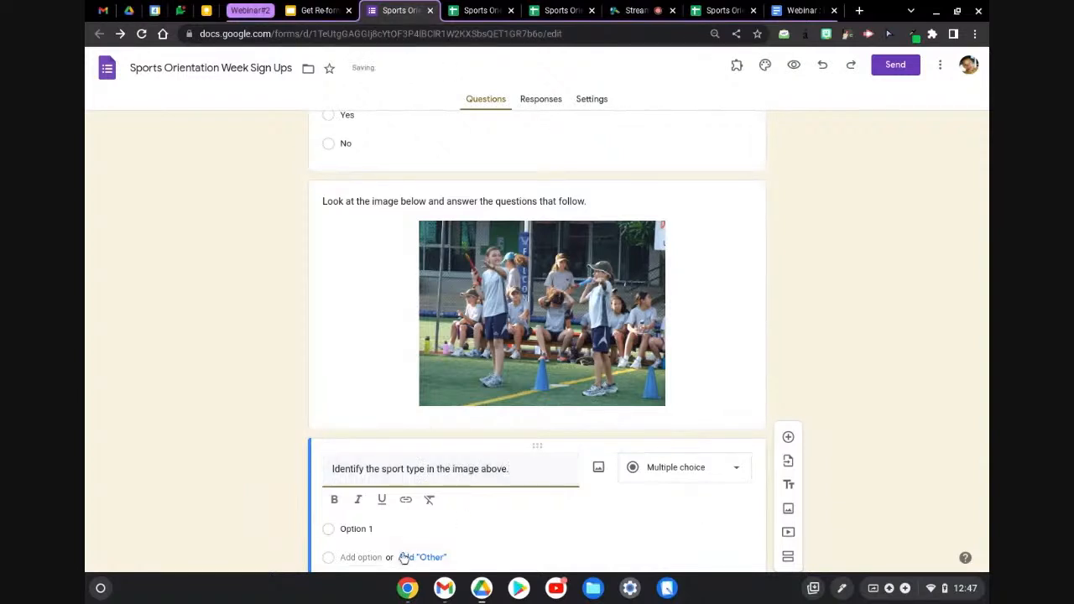
pyautogui.click(732, 471)
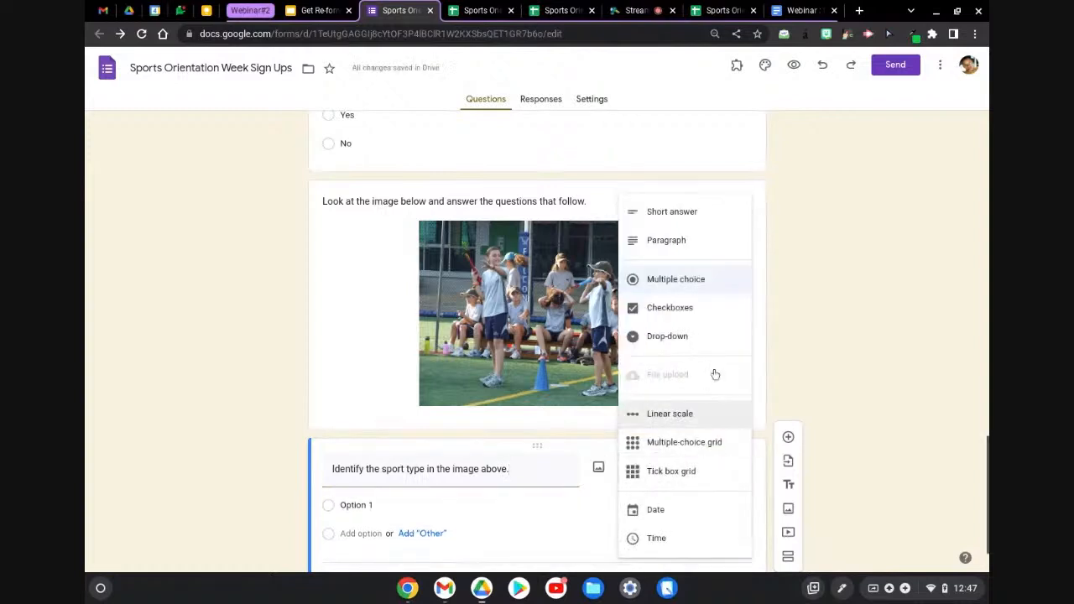
pyautogui.click(710, 221)
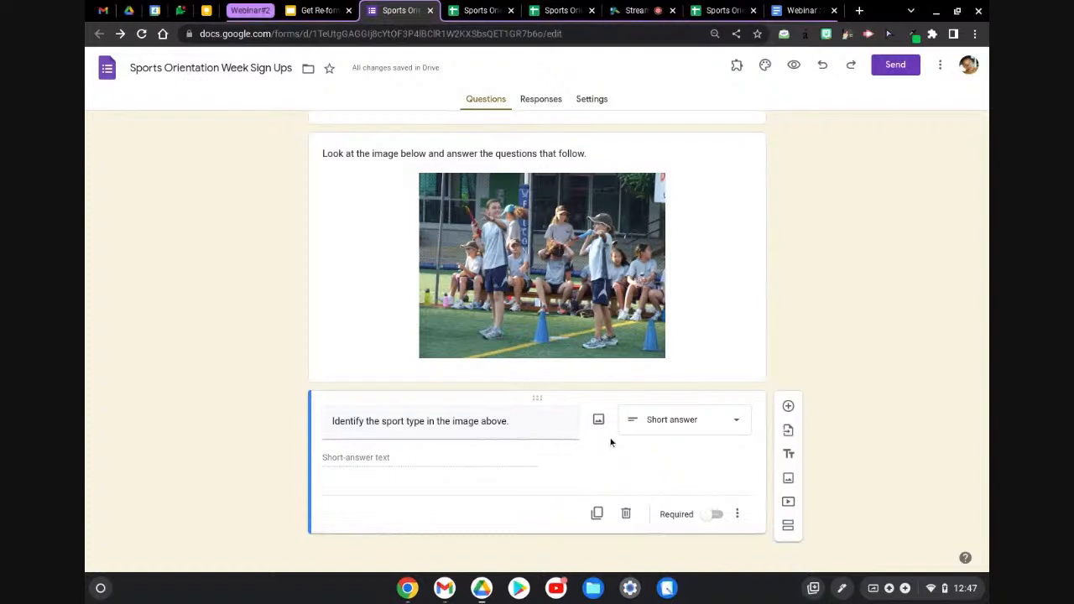
# Review the form back up to its header, examining the name question's picture and the image control on the "Which grade are you in?" question.
pyautogui.scroll(2, 611, 442)
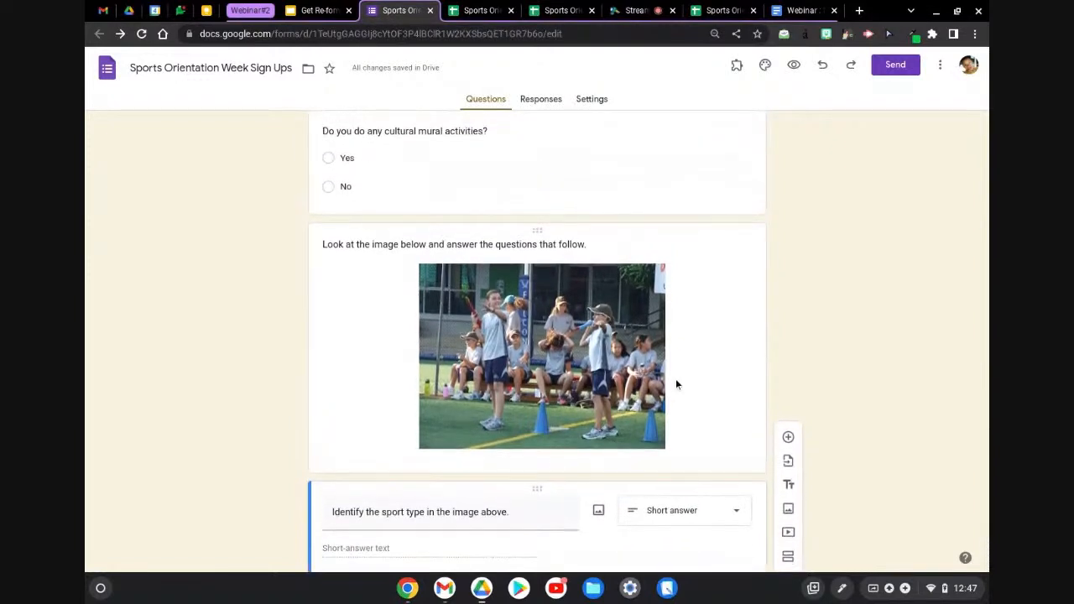
pyautogui.scroll(4, 675, 384)
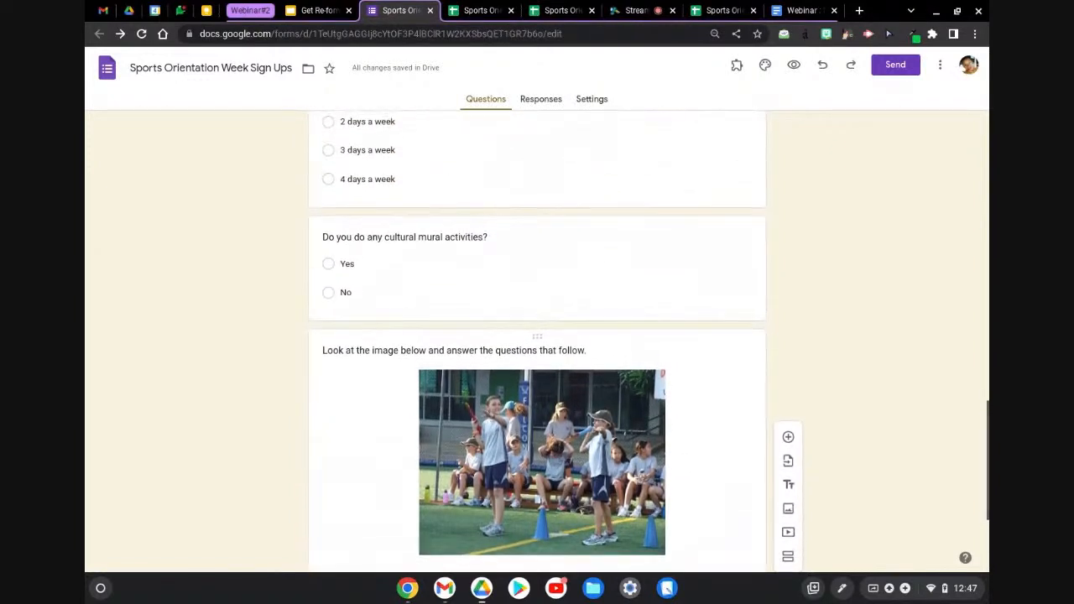
pyautogui.scroll(15, 537, 342)
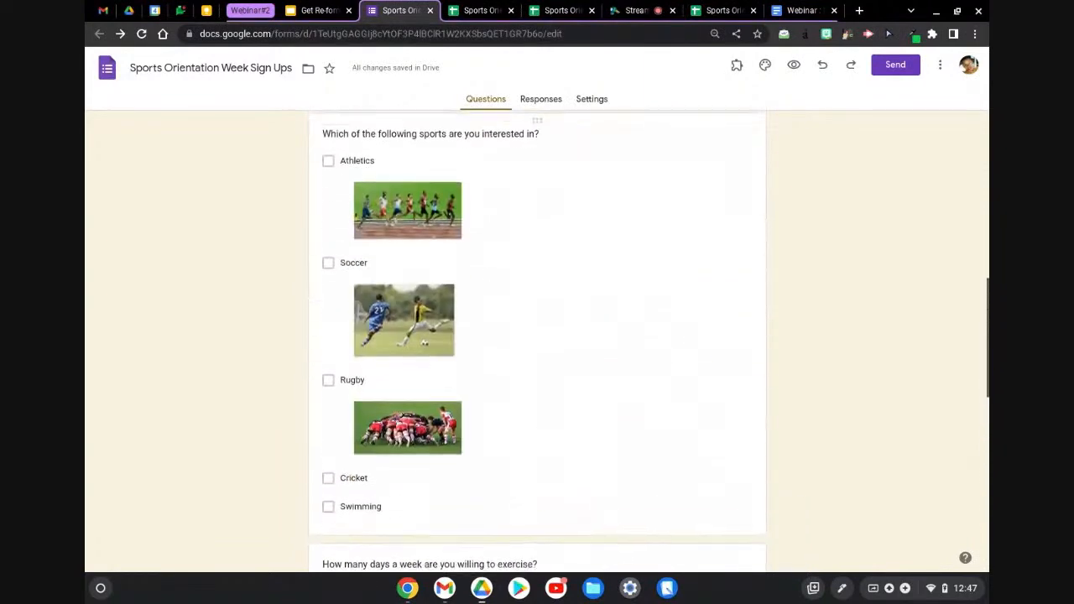
pyautogui.scroll(7, 668, 336)
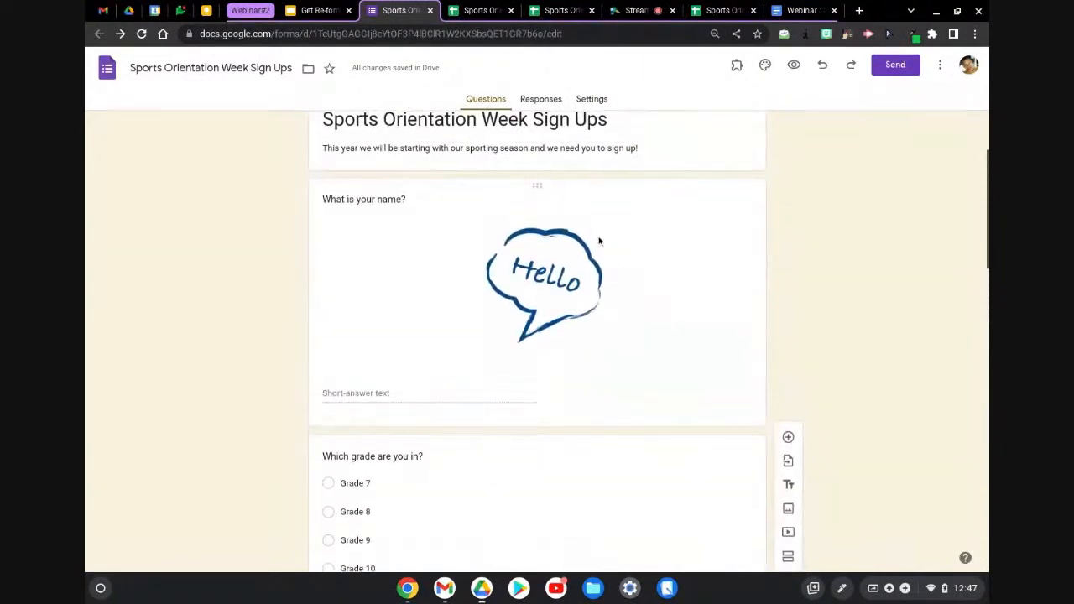
pyautogui.scroll(-1, 599, 241)
pyautogui.scroll(-1, 599, 241)
pyautogui.click(568, 407)
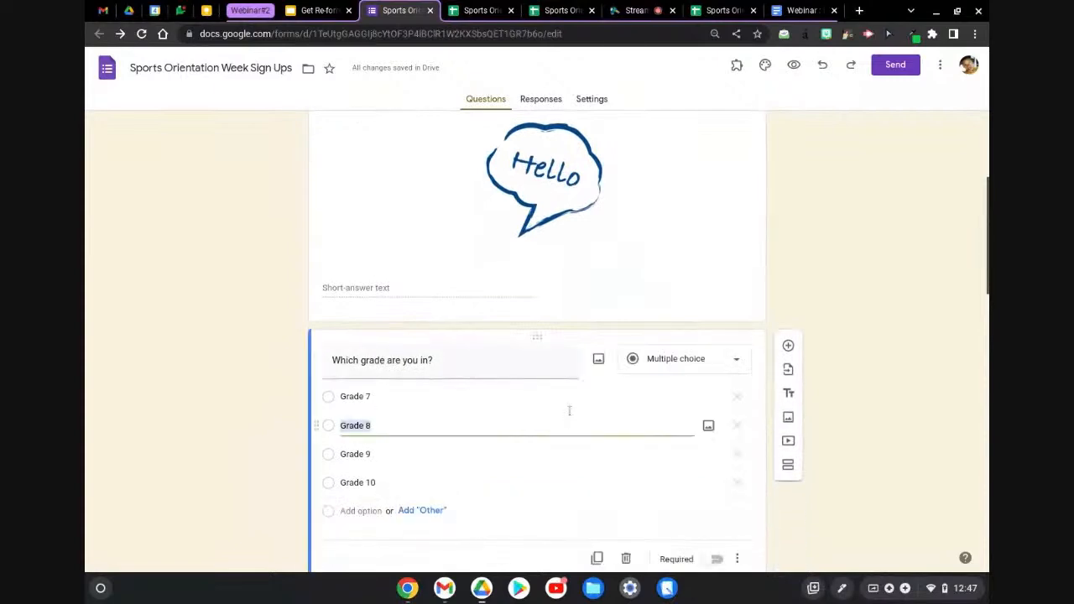
pyautogui.click(603, 380)
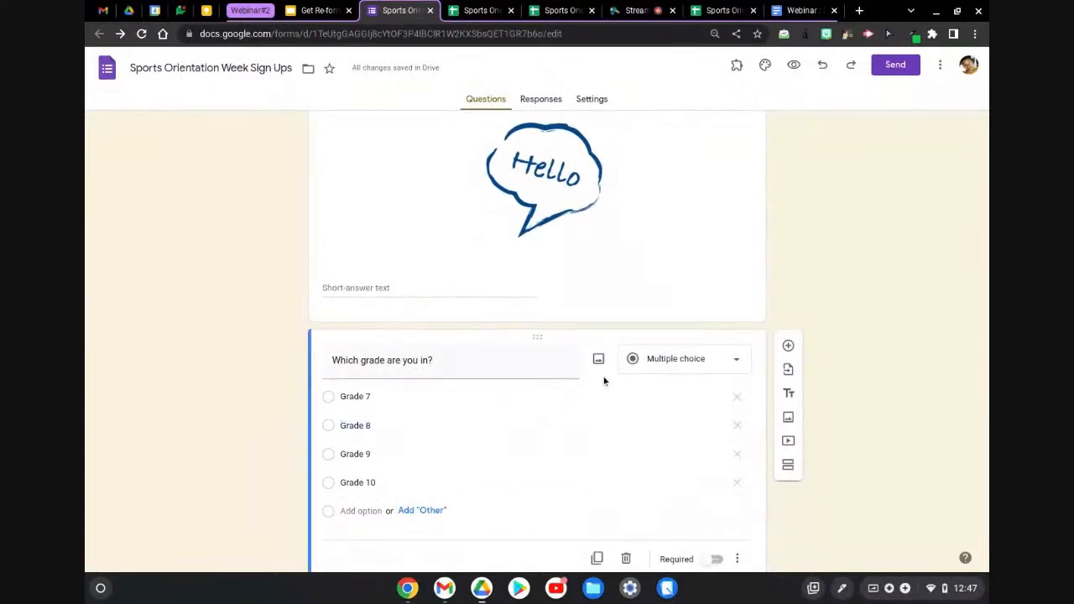
pyautogui.scroll(5, 598, 370)
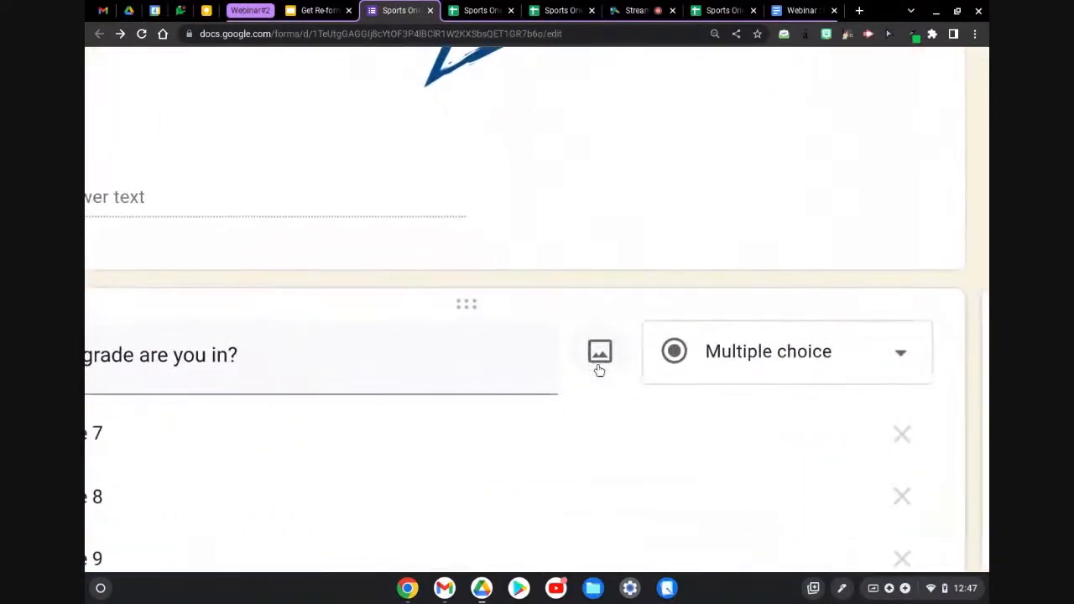
pyautogui.scroll(-2, 599, 370)
pyautogui.scroll(-3, 599, 370)
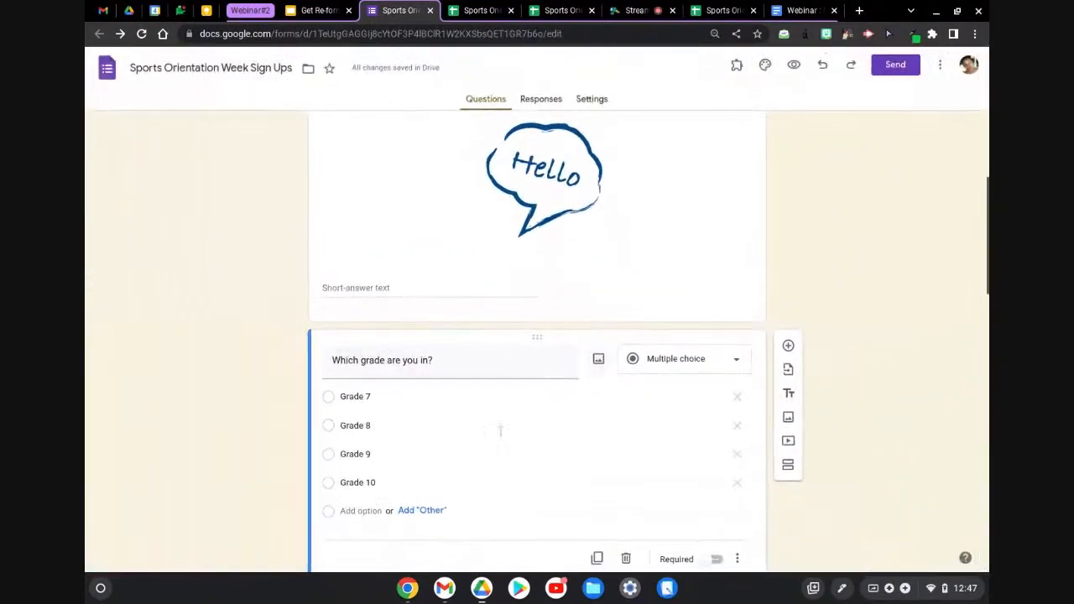
pyautogui.scroll(3, 499, 443)
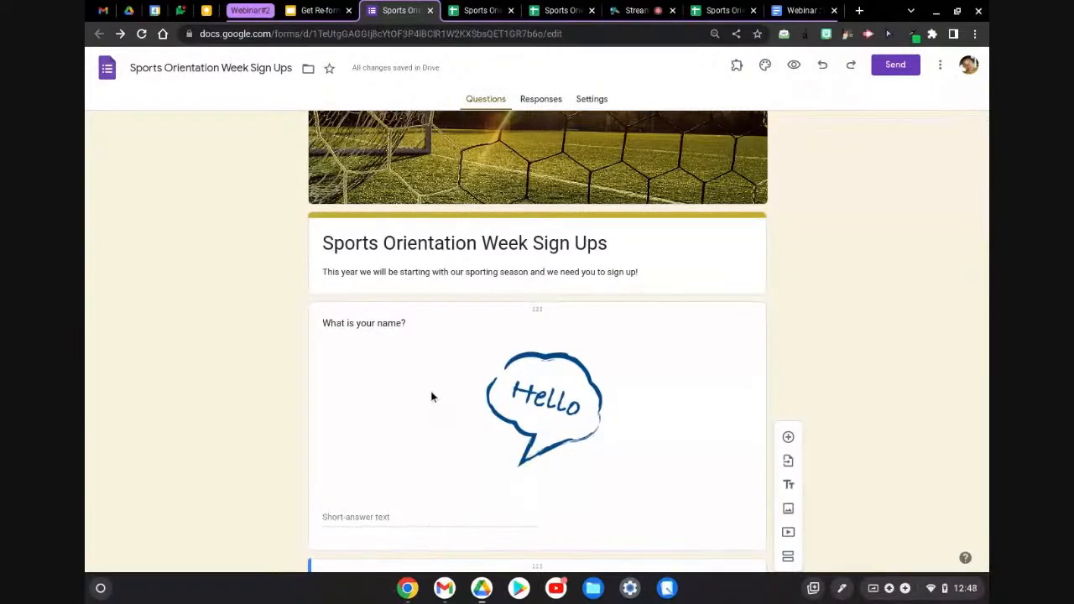
# Examine the pictures attached to the sports question's options and the image control on the Cricket option.
pyautogui.scroll(-7, 572, 467)
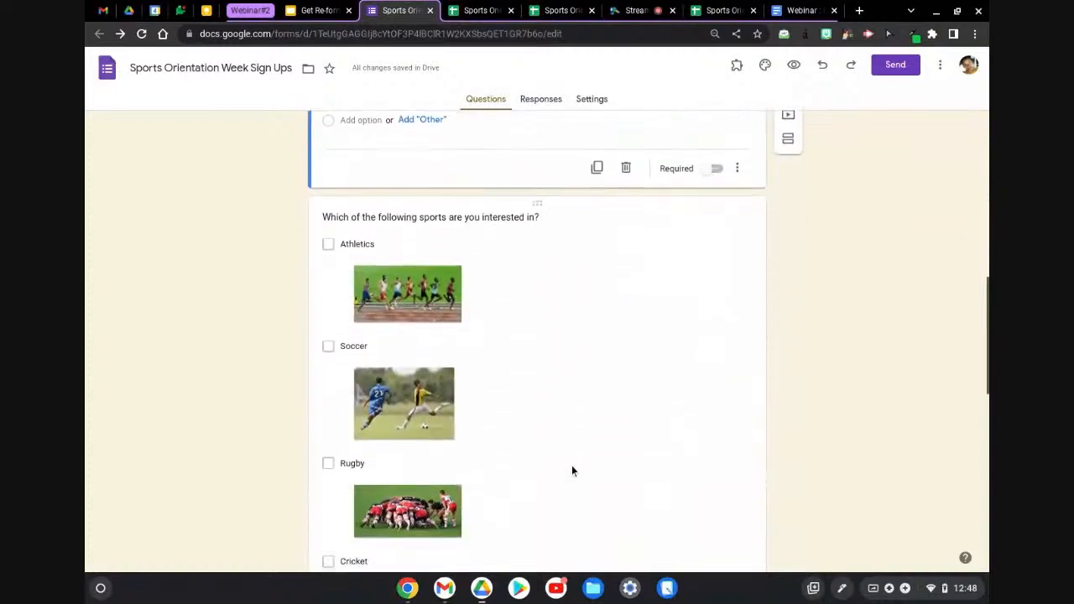
pyautogui.scroll(-2, 571, 297)
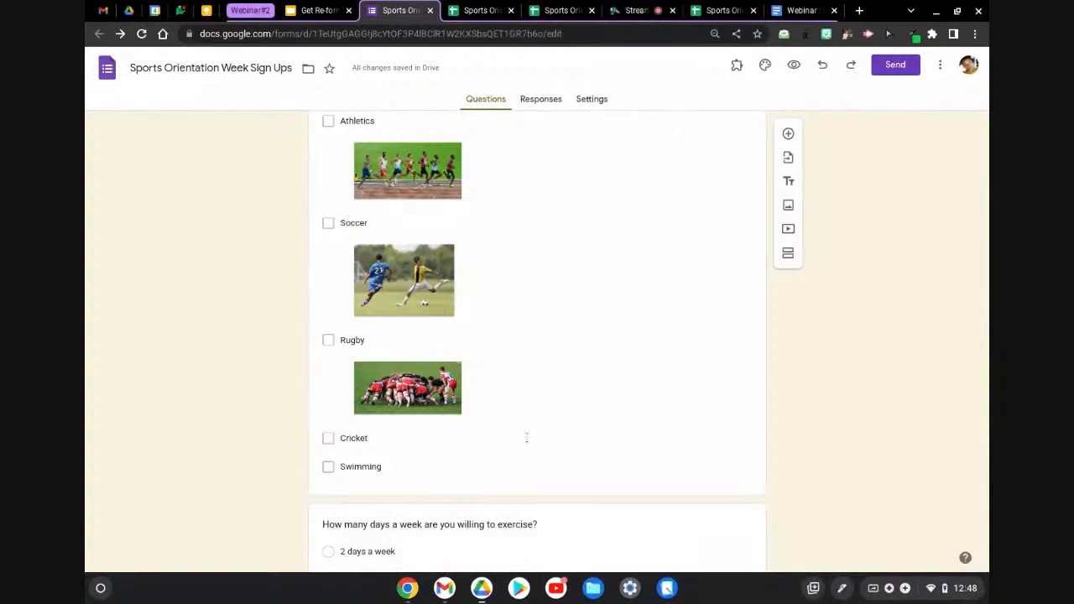
pyautogui.scroll(1, 526, 438)
pyautogui.scroll(-1, 521, 438)
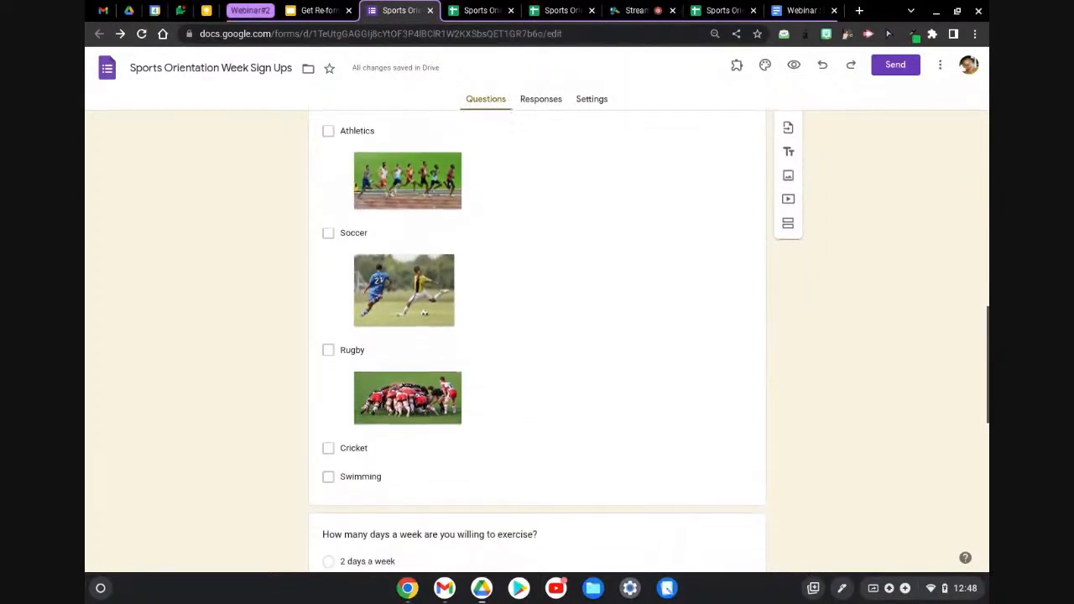
pyautogui.click(509, 442)
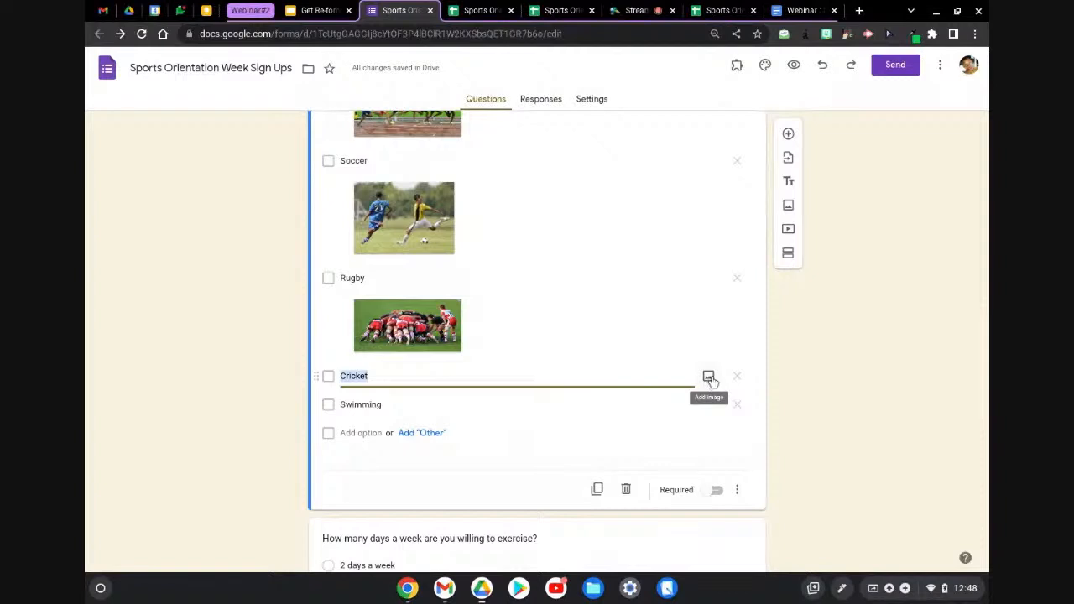
pyautogui.scroll(1, 466, 337)
pyautogui.scroll(1, 466, 340)
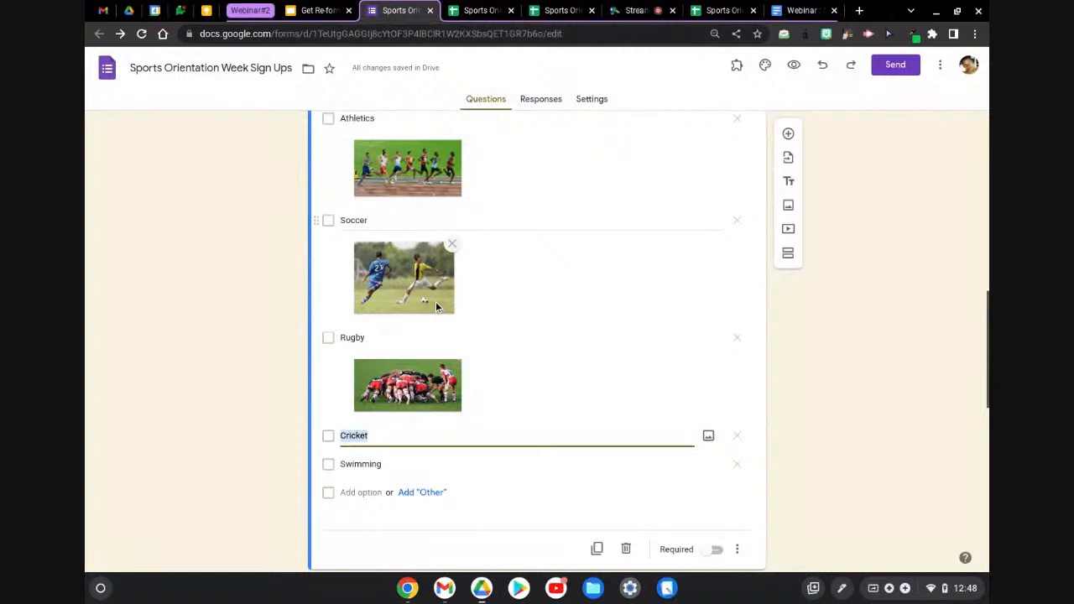
# Examine the standalone image block at the end of the form and the controls for adding separate images and videos.
pyautogui.scroll(-10, 516, 295)
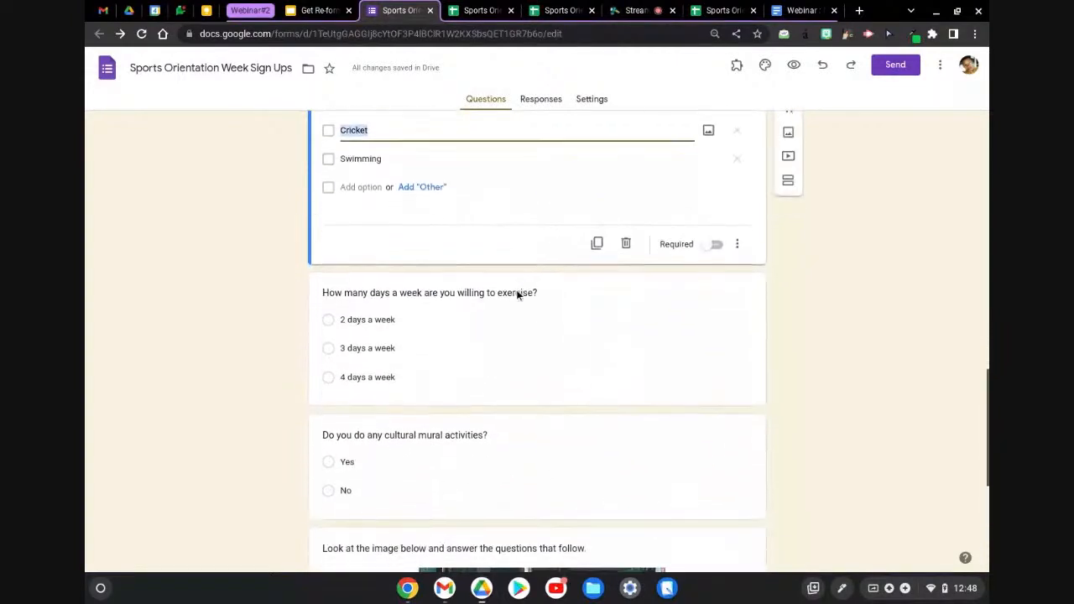
pyautogui.scroll(-1, 628, 304)
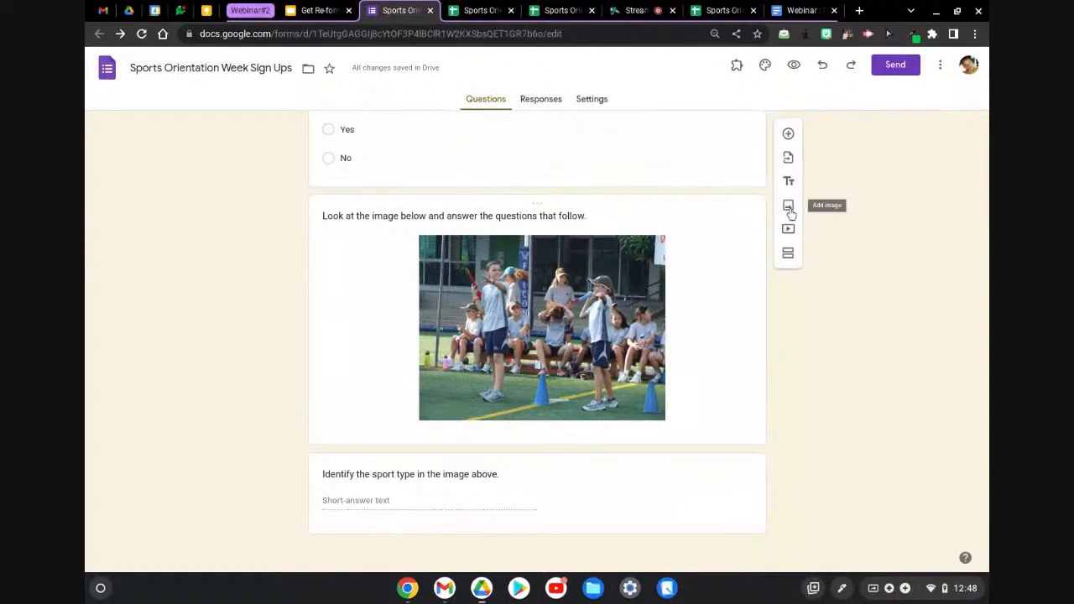
pyautogui.scroll(5, 790, 213)
pyautogui.scroll(1, 793, 214)
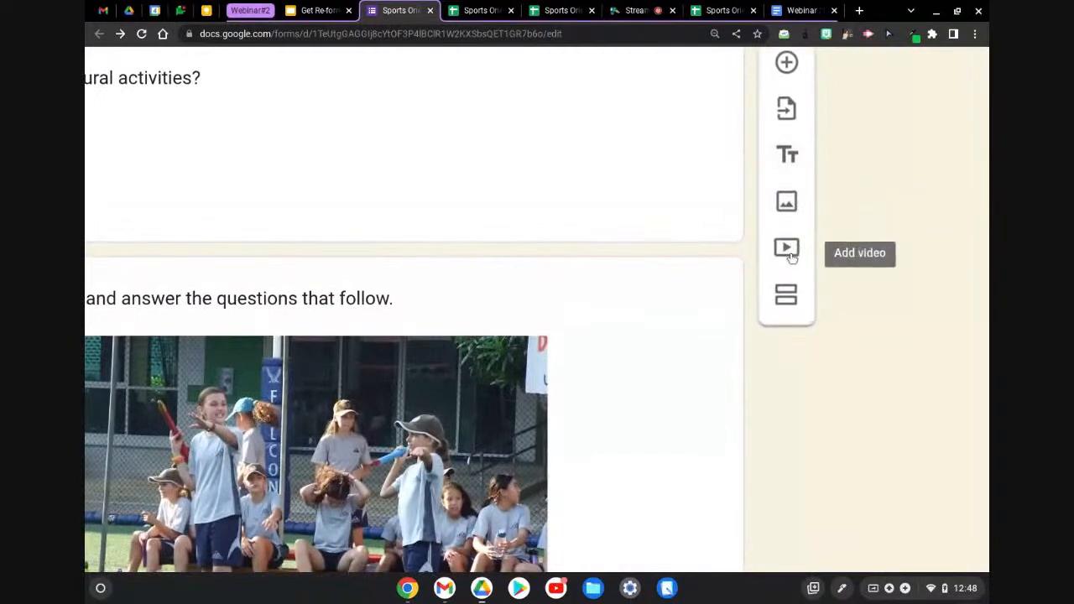
pyautogui.scroll(-5, 791, 204)
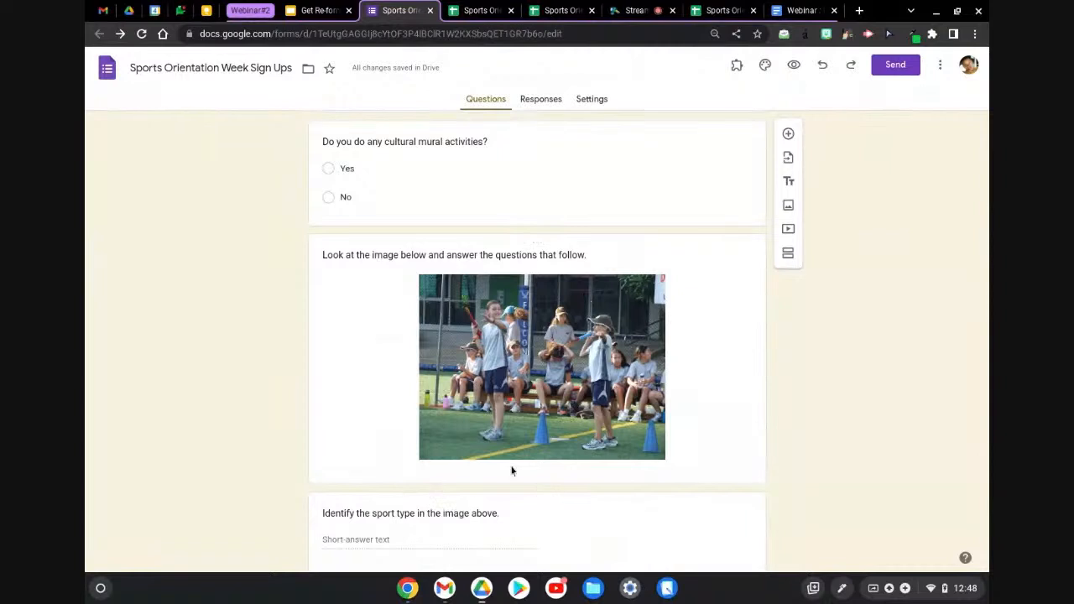
pyautogui.scroll(-1, 556, 407)
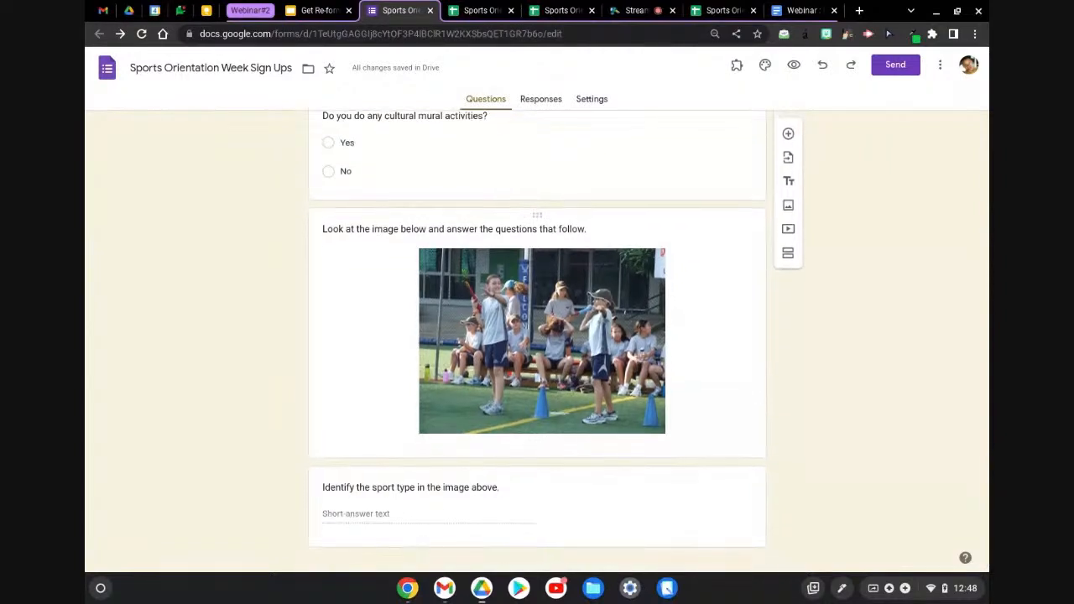
pyautogui.scroll(-1, 621, 386)
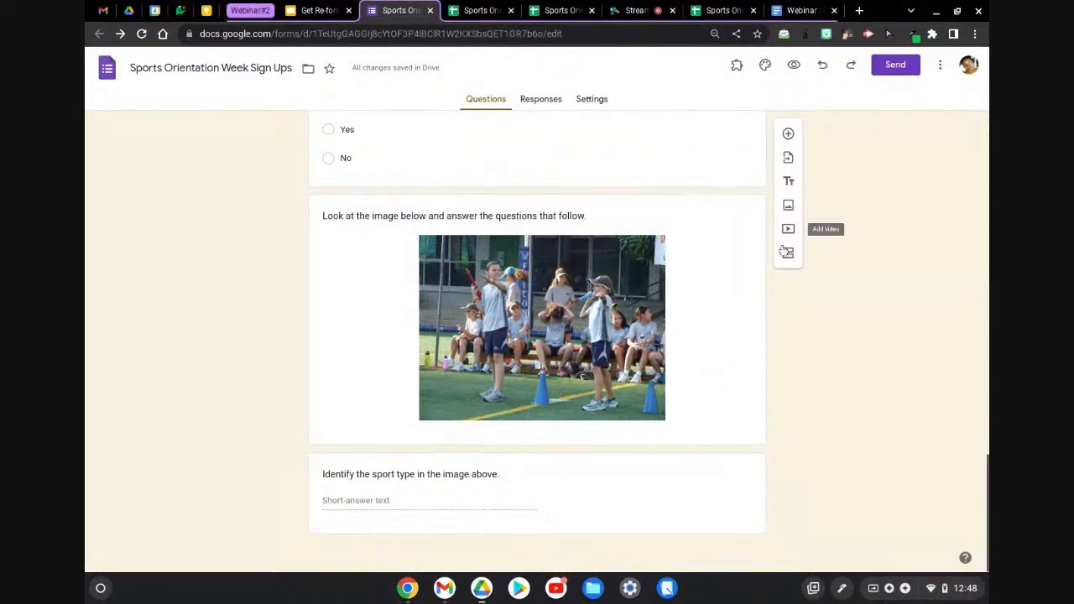
# Insert a video after the sport type question by searching YouTube for "sports day" and choosing "Peppa's Sports Day" from the official Peppa Pig channel.
pyautogui.click(708, 516)
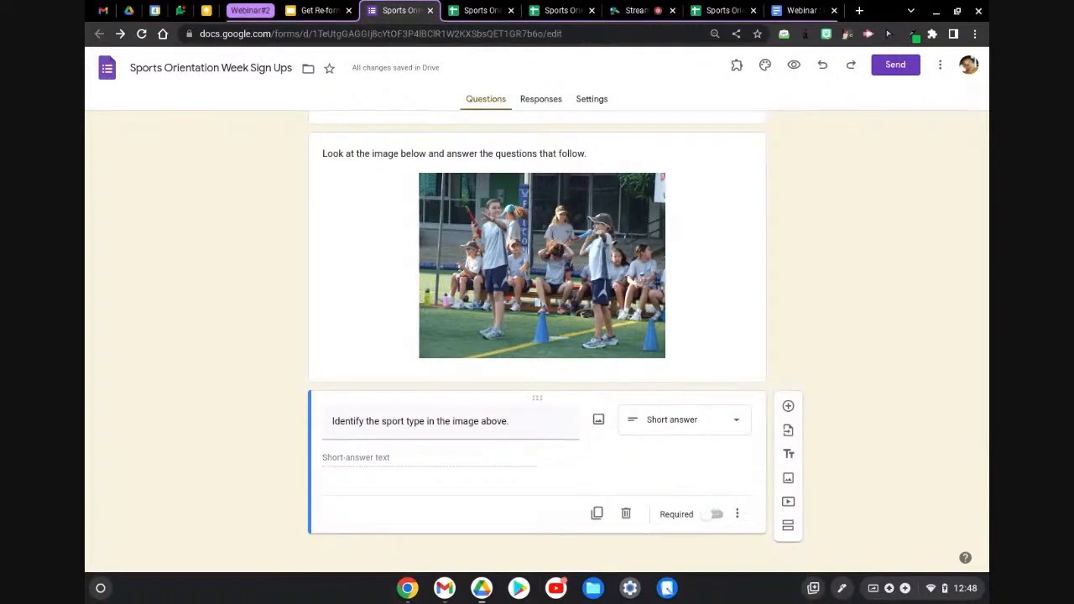
pyautogui.click(789, 503)
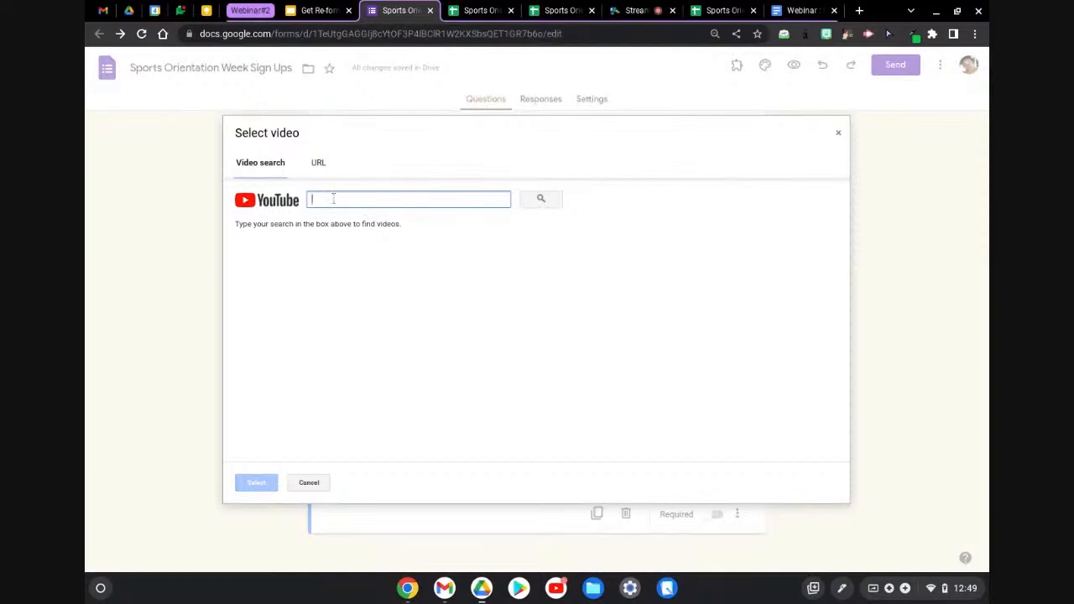
pyautogui.write('spor')
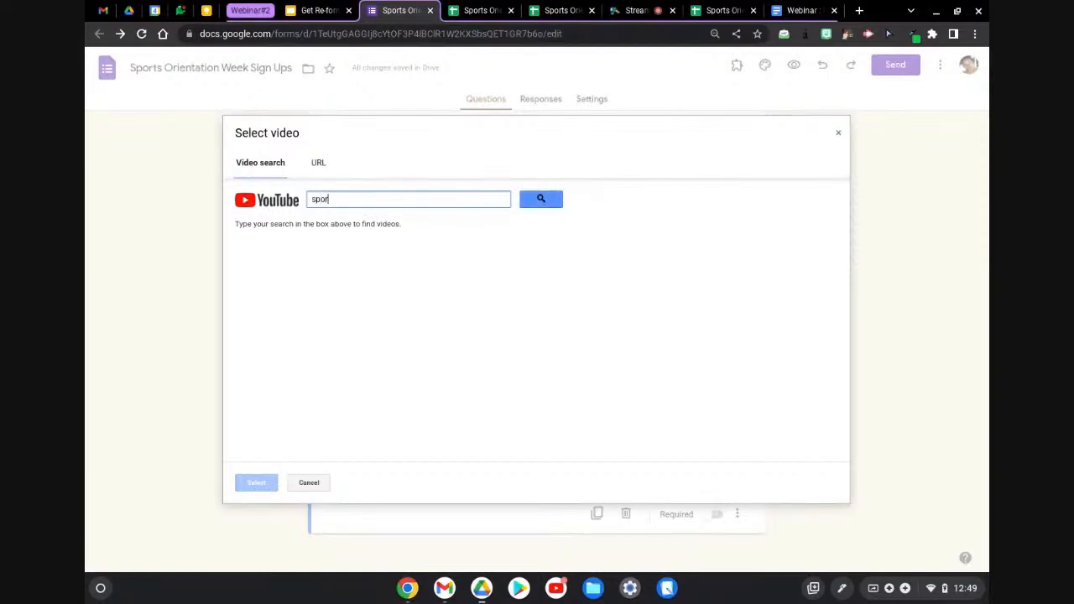
pyautogui.write('ts day')
pyautogui.press('Return')
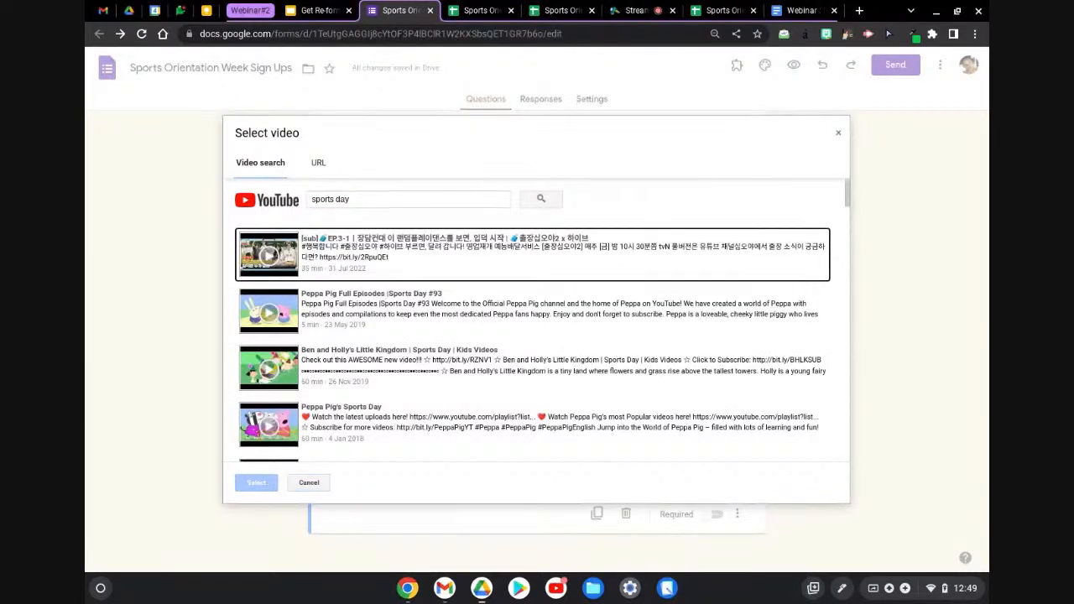
pyautogui.scroll(-2, 352, 204)
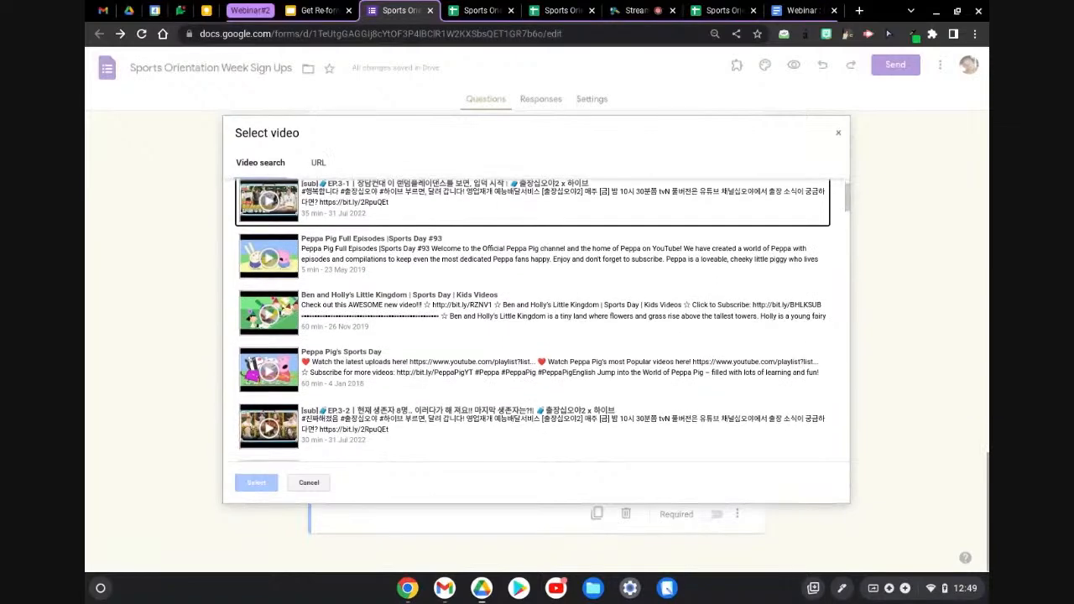
pyautogui.scroll(-6, 379, 379)
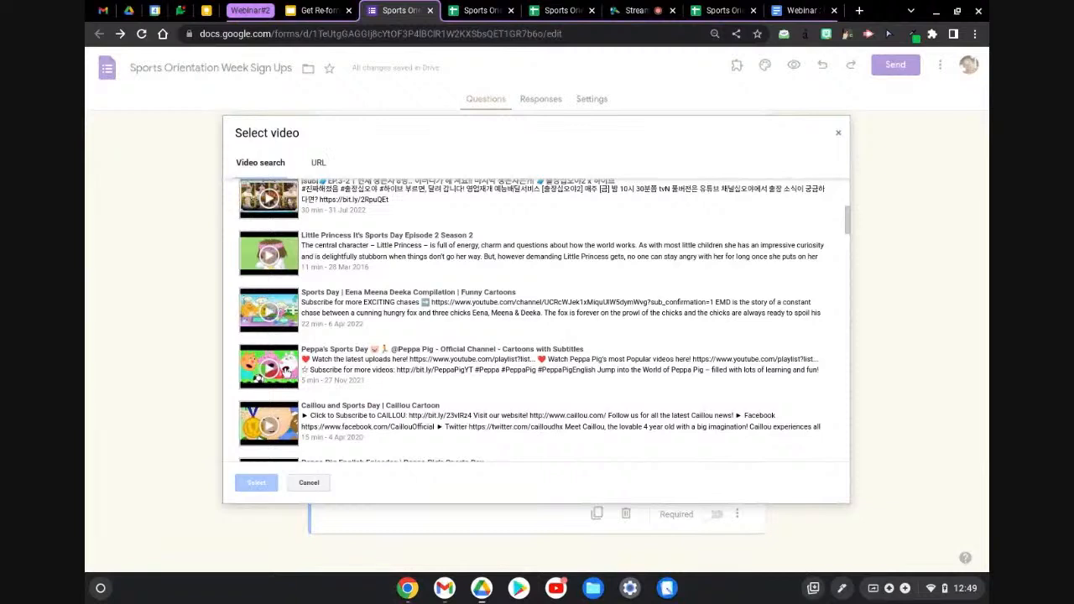
pyautogui.doubleClick(285, 372)
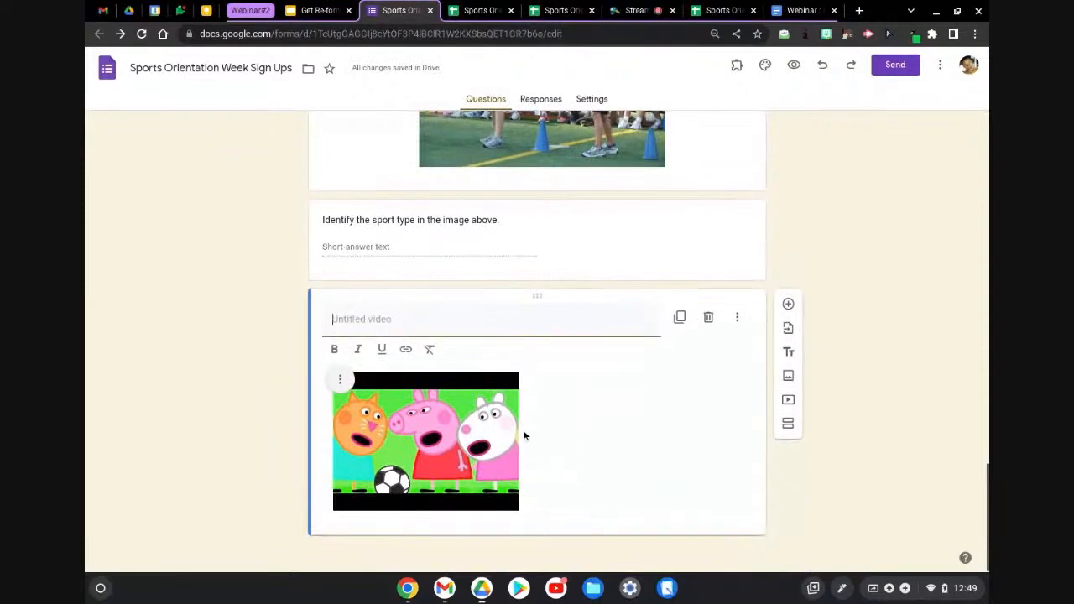
# Centre-align the inserted video and title it "Watch the video below.".
pyautogui.click(339, 379)
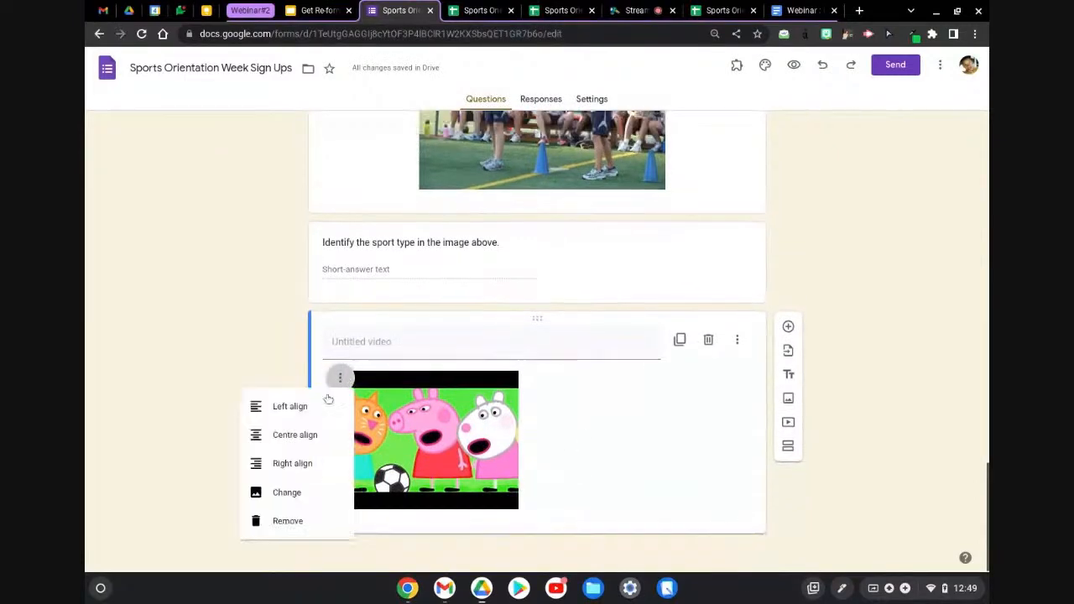
pyautogui.click(285, 434)
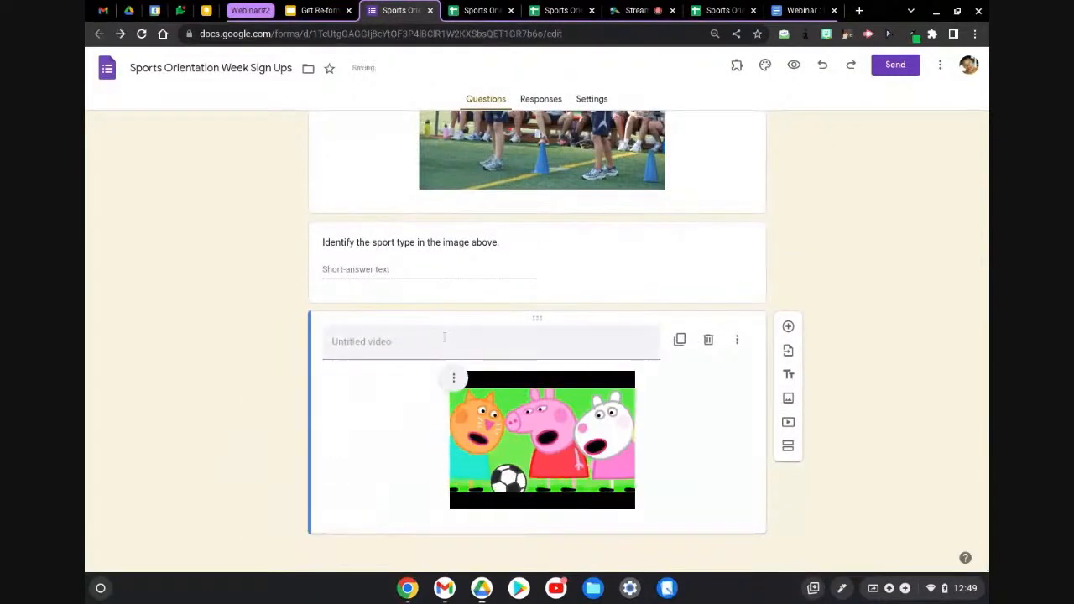
pyautogui.click(408, 342)
pyautogui.write('Wa')
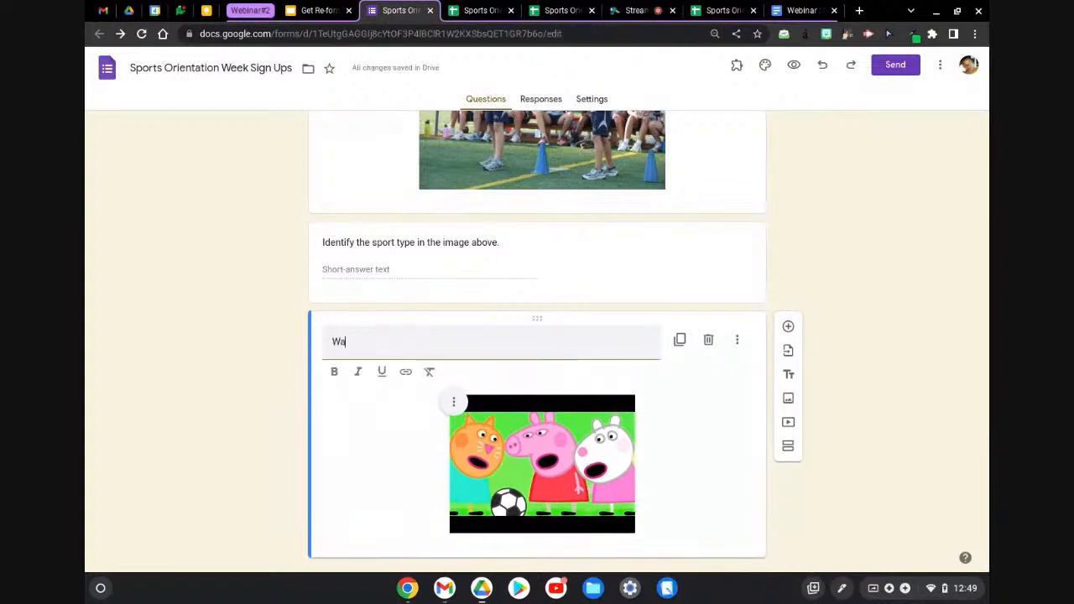
pyautogui.write('tch teh viuc')
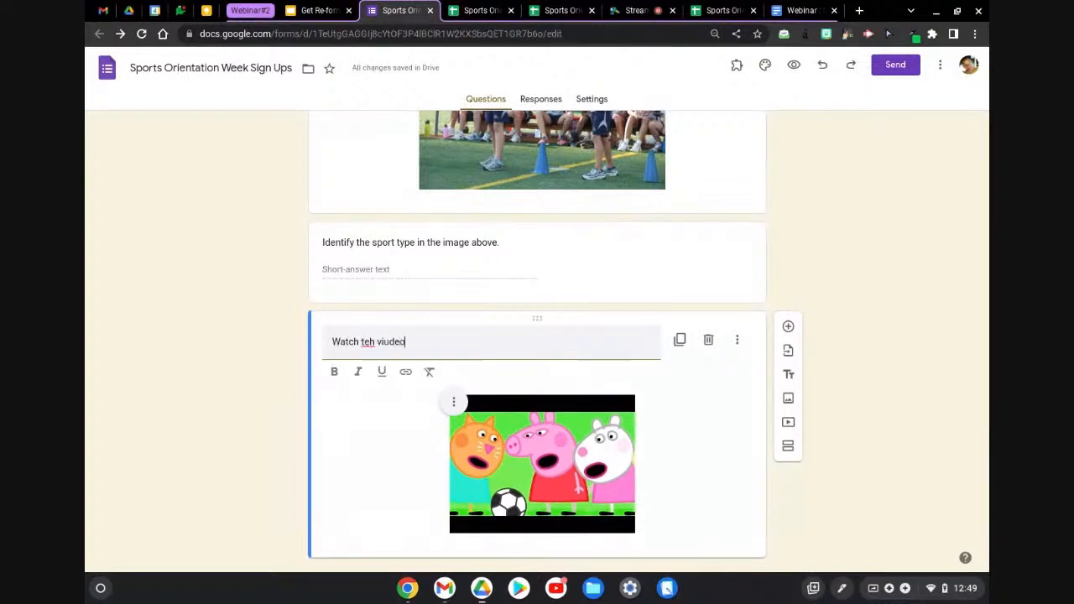
pyautogui.write('eo')
pyautogui.press('BackSpace')
pyautogui.press('BackSpace')
pyautogui.press('BackSpace')
pyautogui.press('BackSpace')
pyautogui.press('BackSpace')
pyautogui.press('BackSpace')
pyautogui.press('BackSpace')
pyautogui.write('the video')
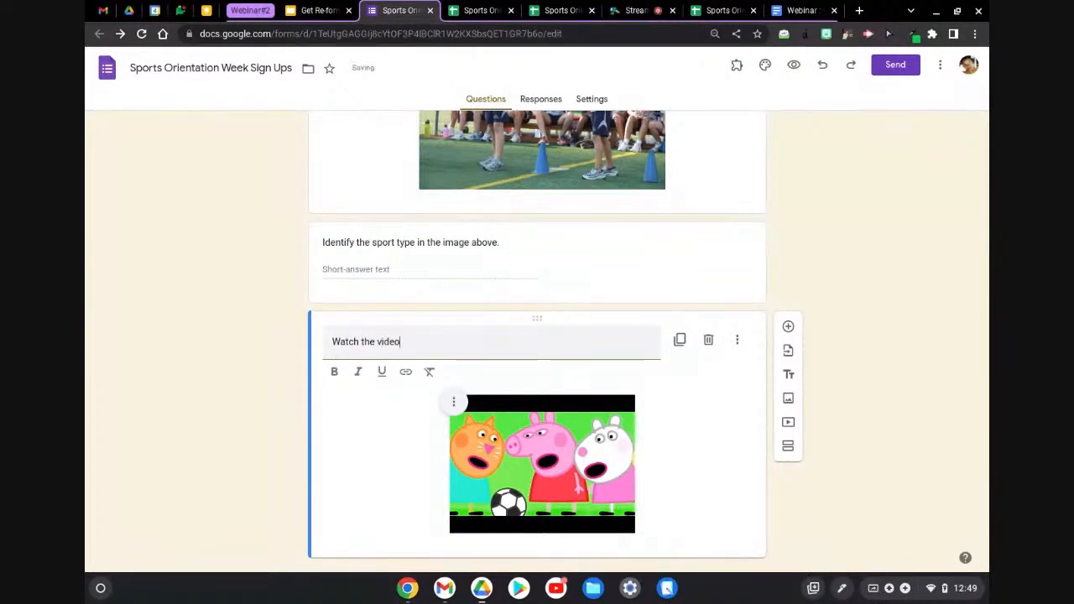
pyautogui.write(' below')
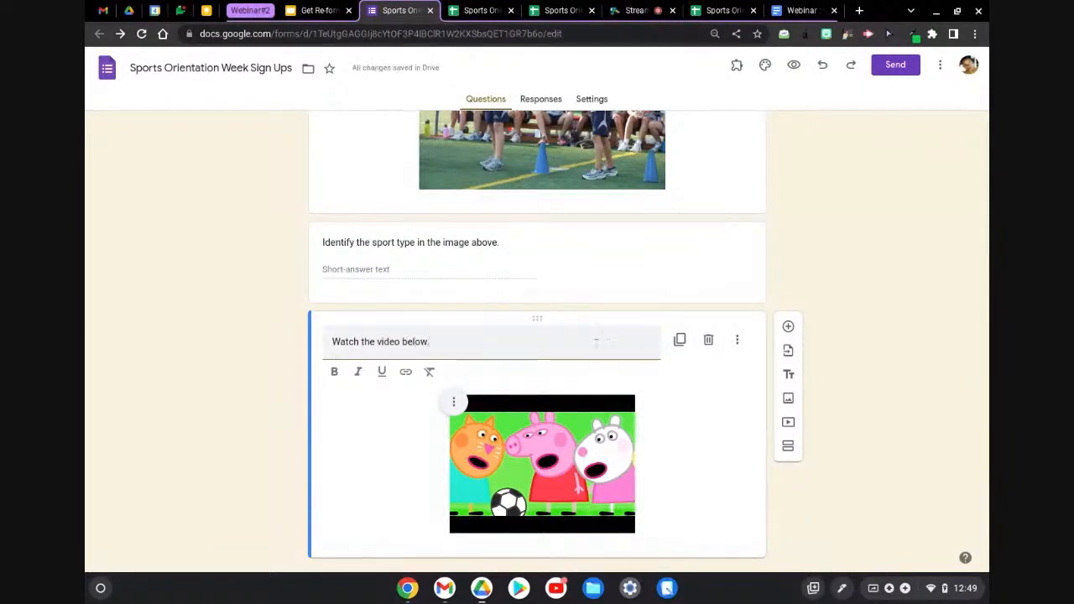
pyautogui.write('.')
pyautogui.scroll(-1, 641, 401)
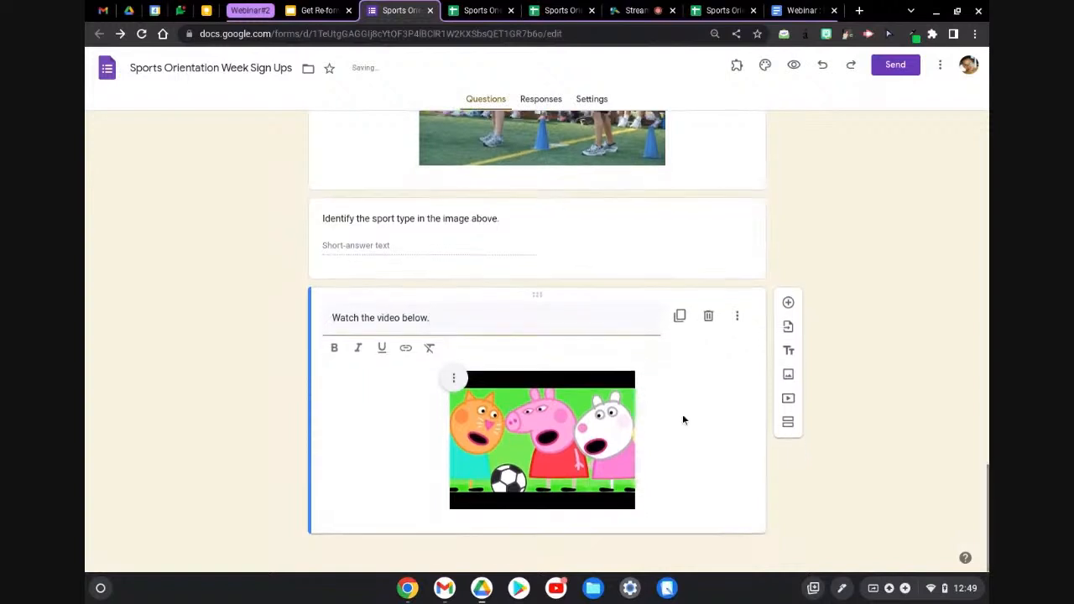
# Switch to the Google Slides presentation that accompanies the webinar.
pyautogui.click(320, 15)
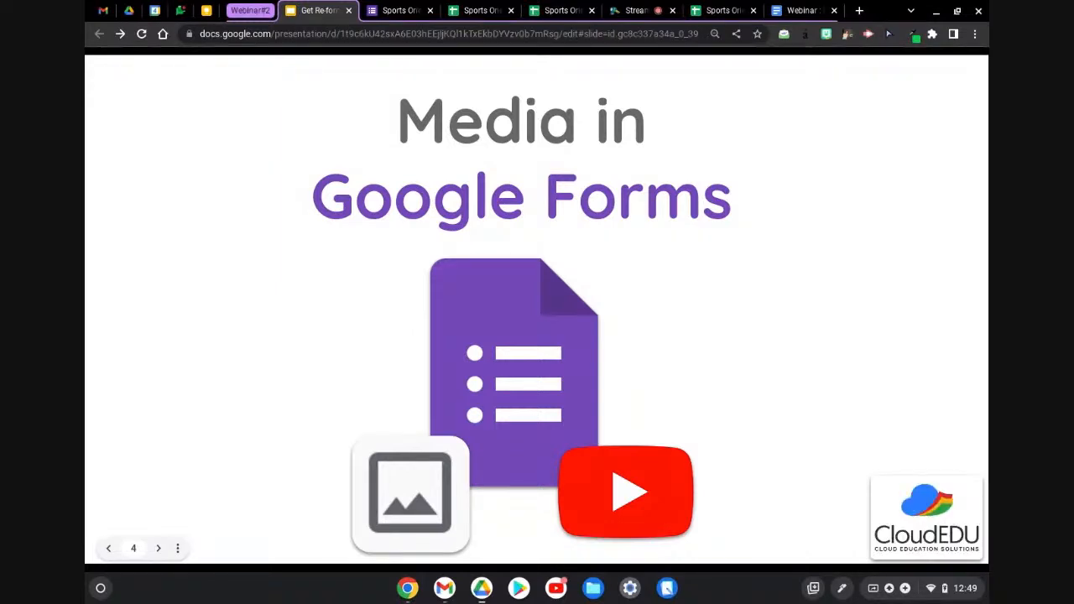
# Show the presentation full screen and advance to the formLimiter slide.
pyautogui.press('F11')
pyautogui.press('Right')
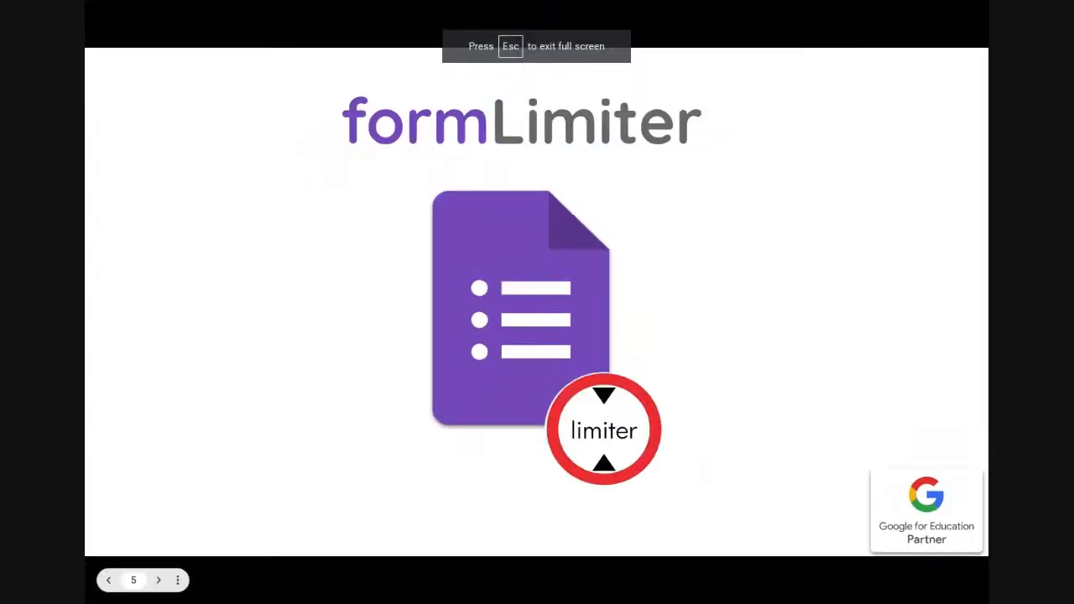
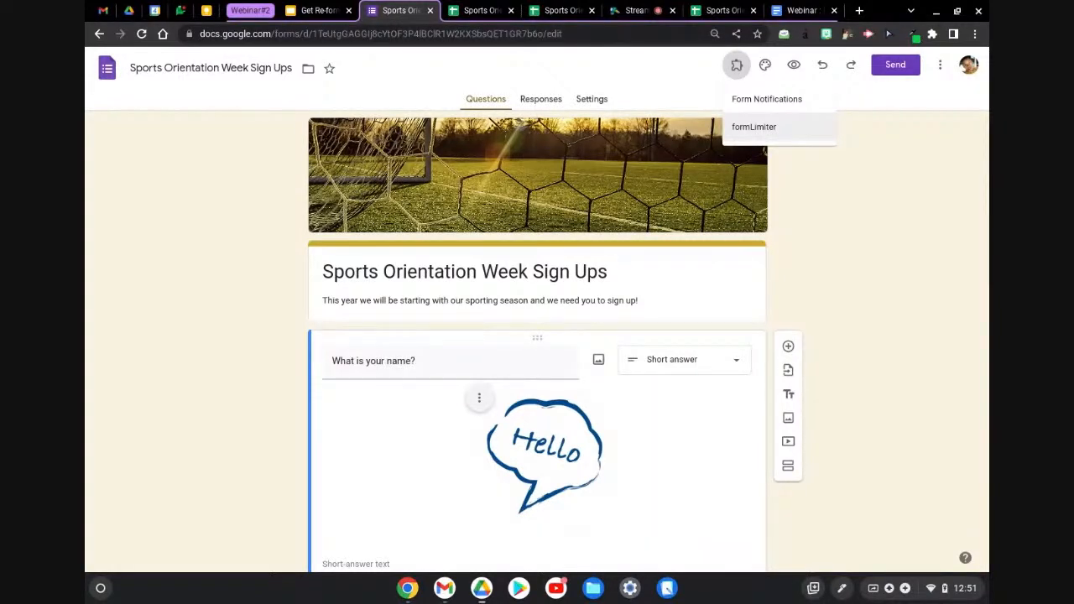
# Open the formLimiter add-on's limit settings for the form and choose date and time as the limit type.
pyautogui.click(769, 130)
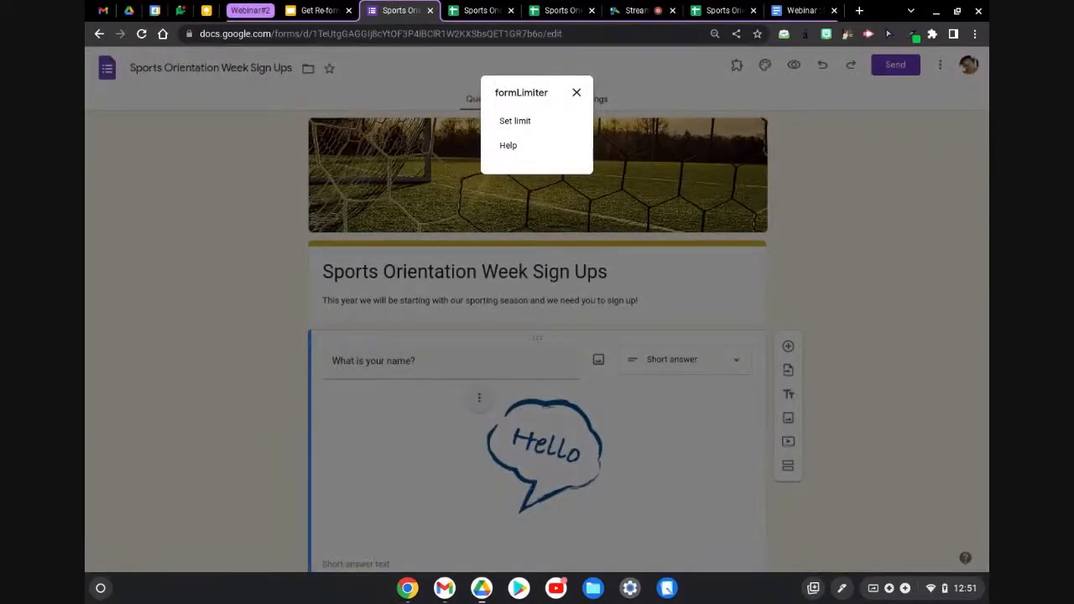
pyautogui.click(515, 122)
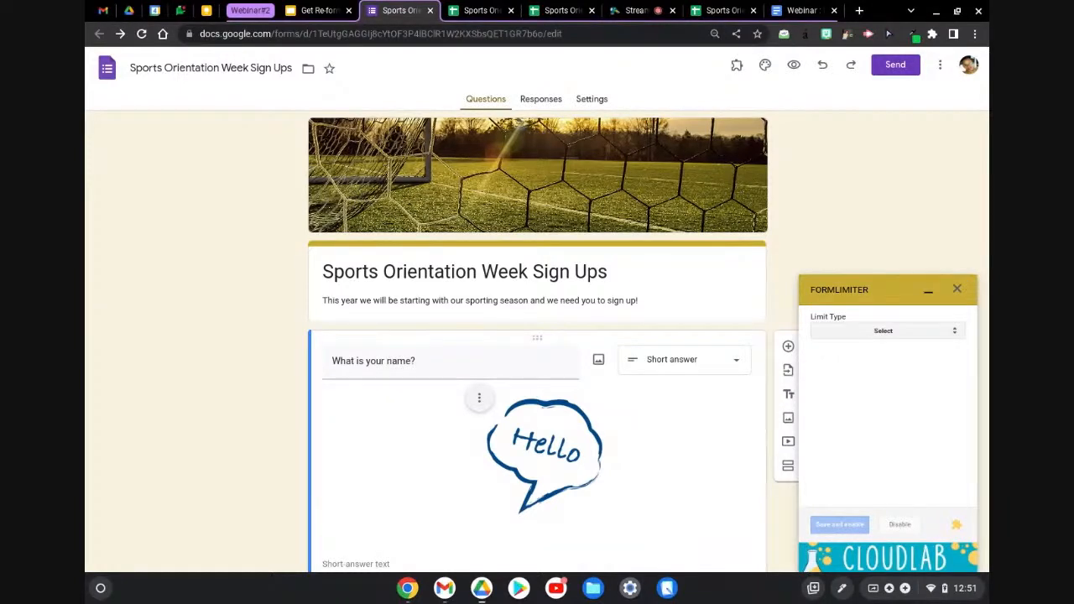
pyautogui.click(940, 334)
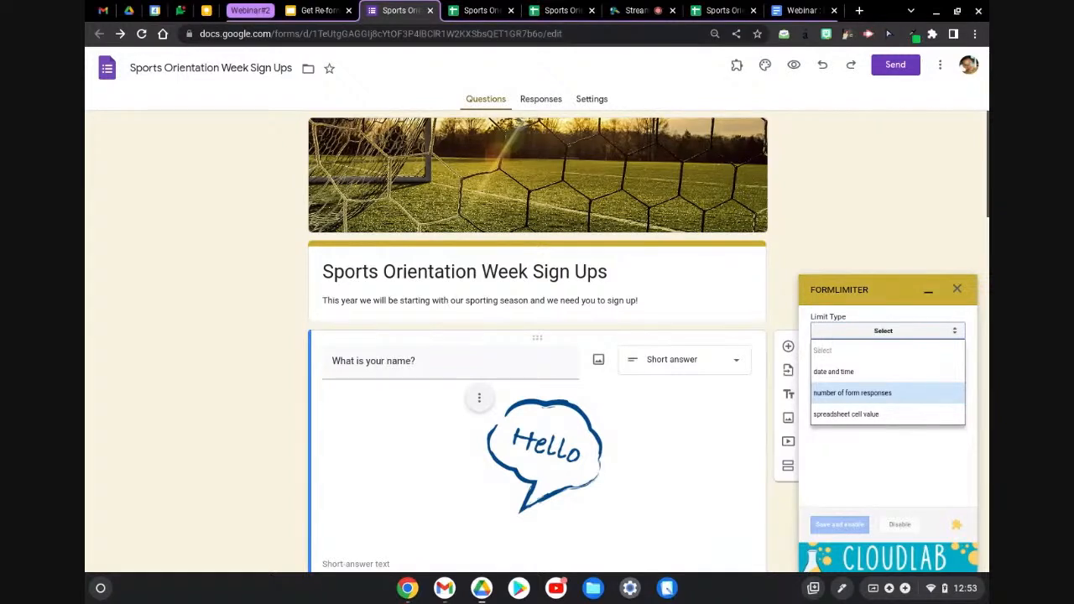
pyautogui.click(872, 372)
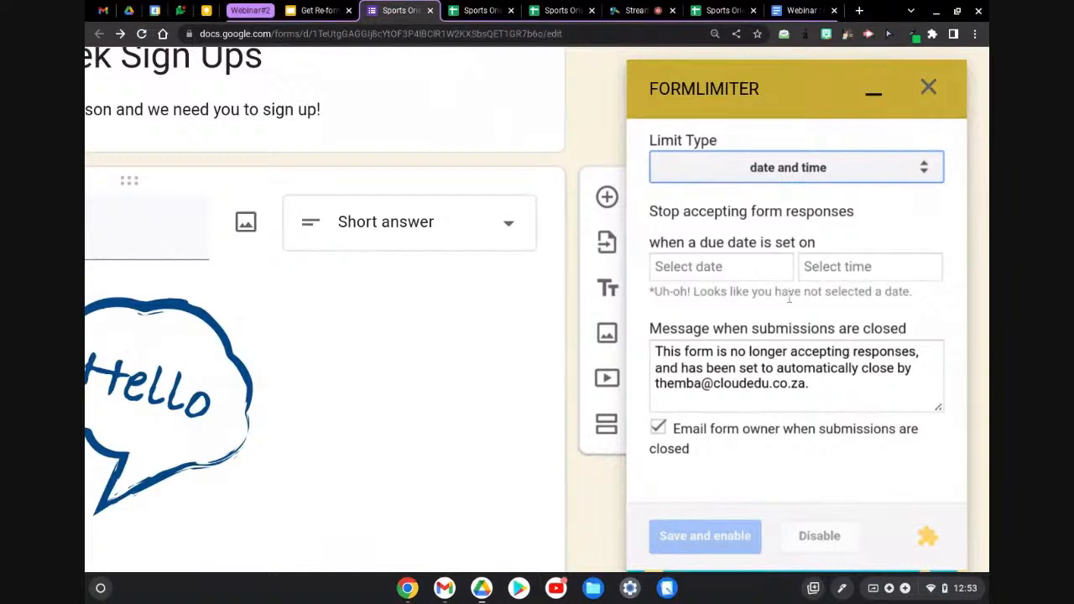
# Set the form to stop accepting responses on 08/08/2022 at 12:00 PM, then save and enable the limit.
pyautogui.click(715, 271)
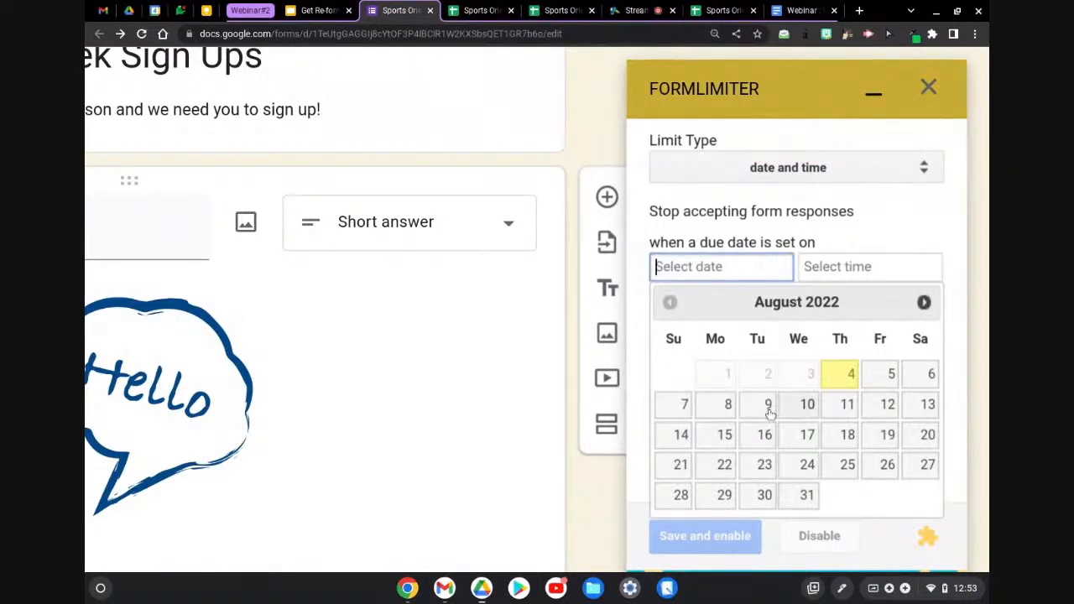
pyautogui.click(725, 408)
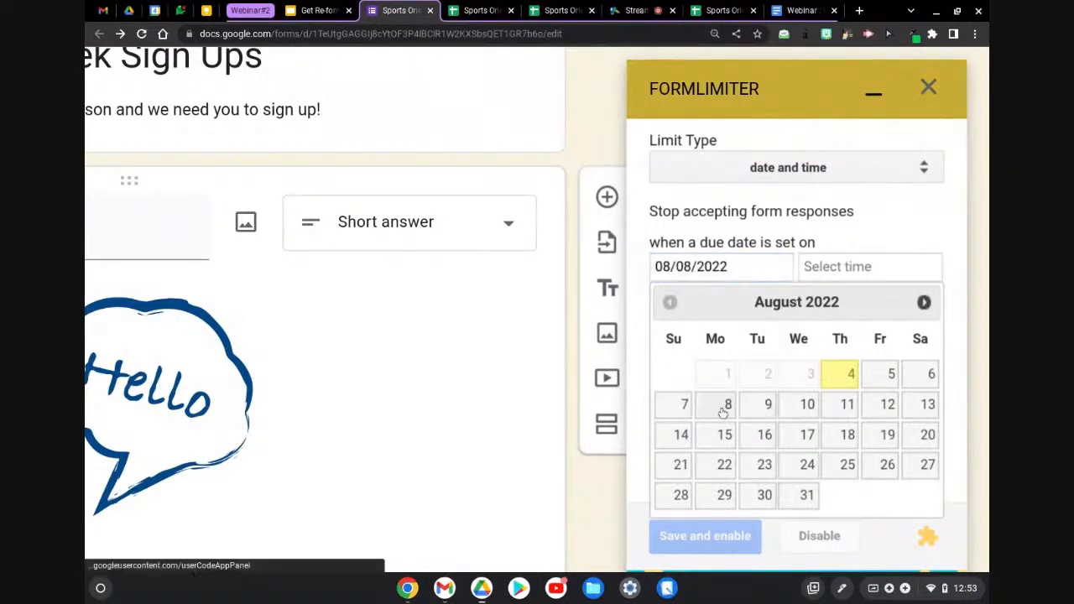
pyautogui.click(848, 270)
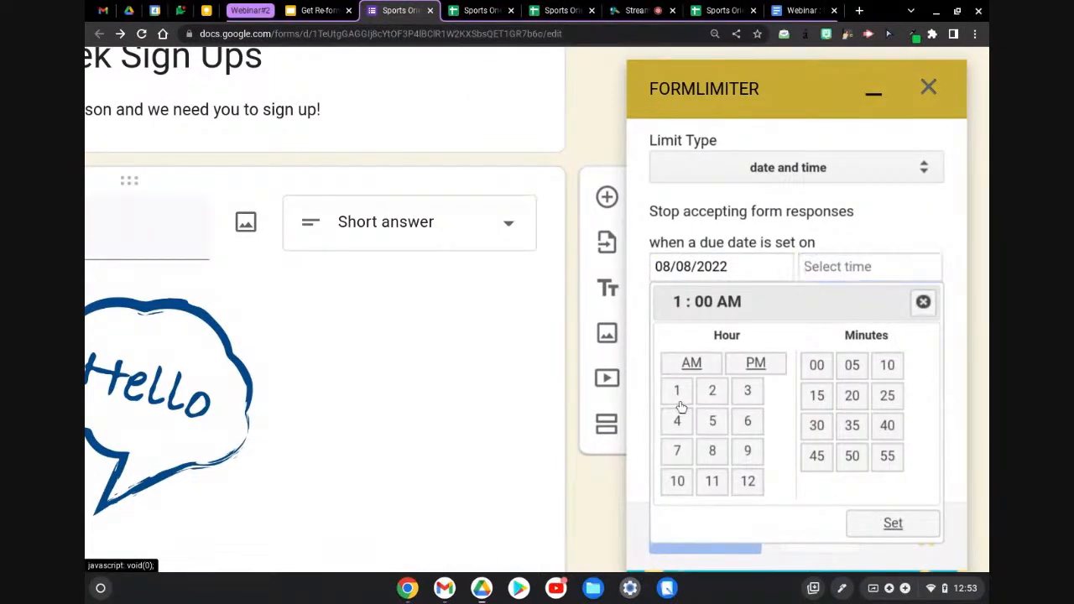
pyautogui.click(710, 395)
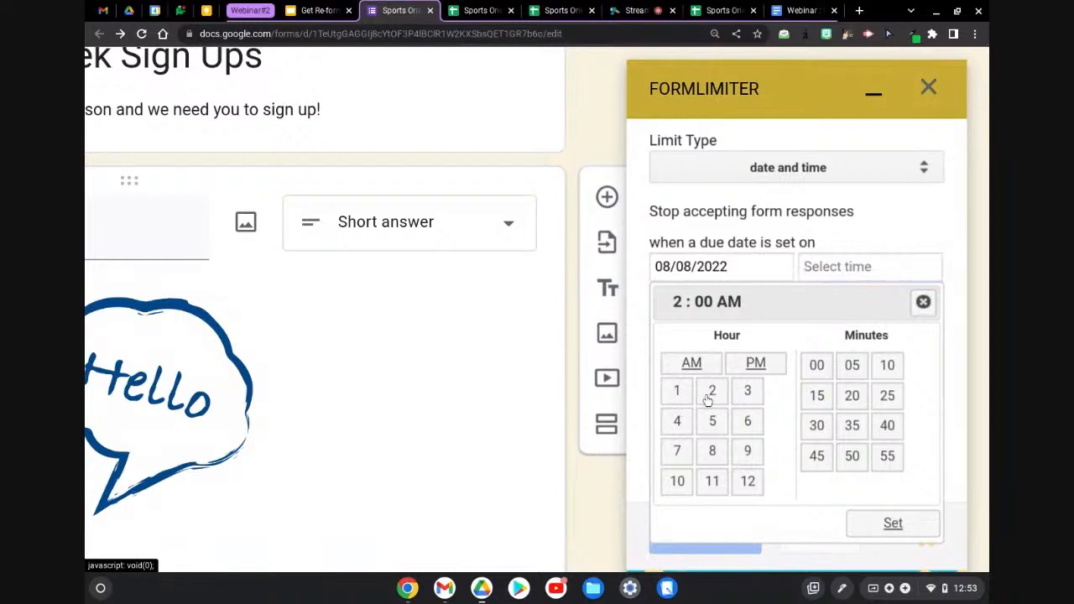
pyautogui.click(753, 367)
pyautogui.click(677, 391)
pyautogui.click(713, 391)
pyautogui.click(679, 393)
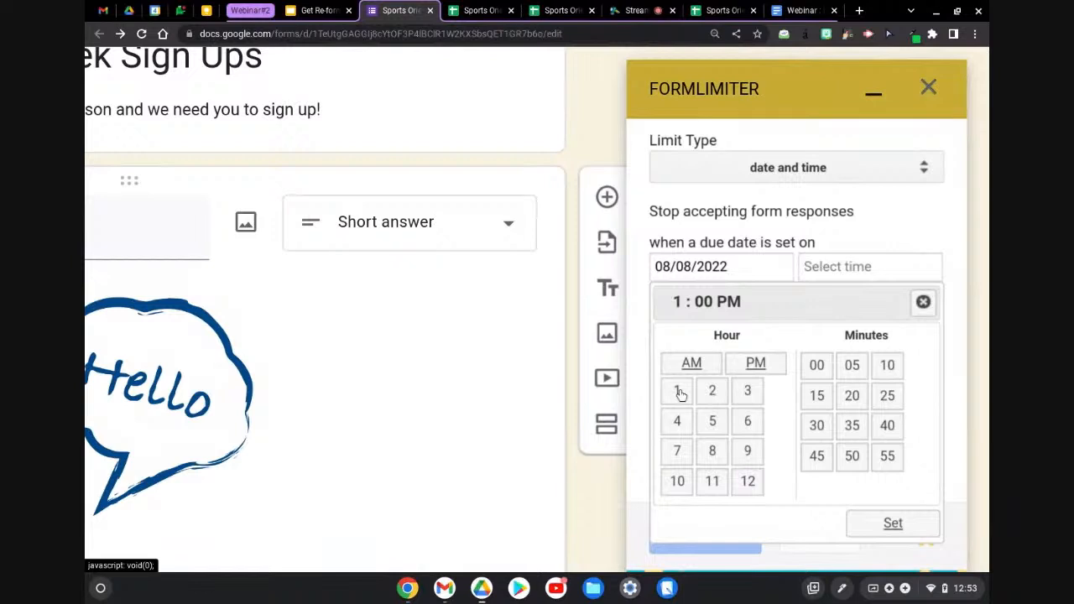
pyautogui.click(746, 483)
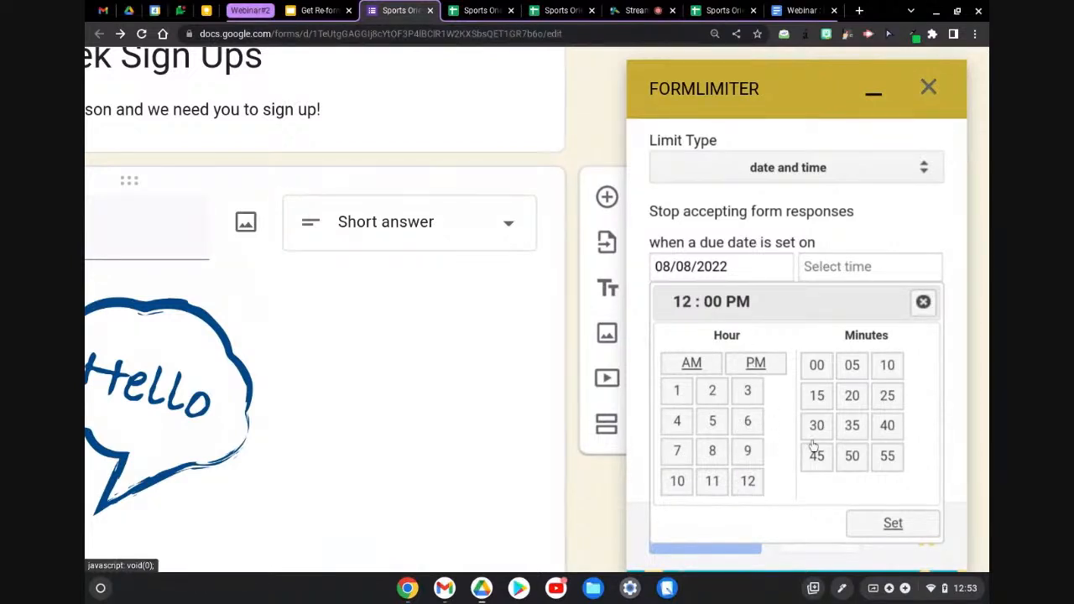
pyautogui.click(875, 525)
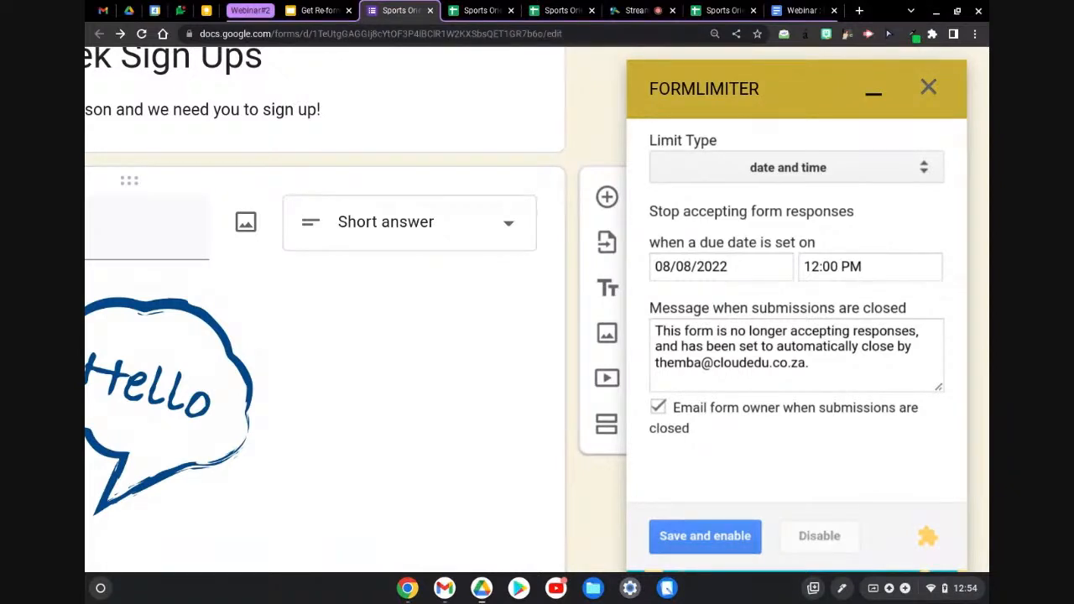
pyautogui.click(730, 537)
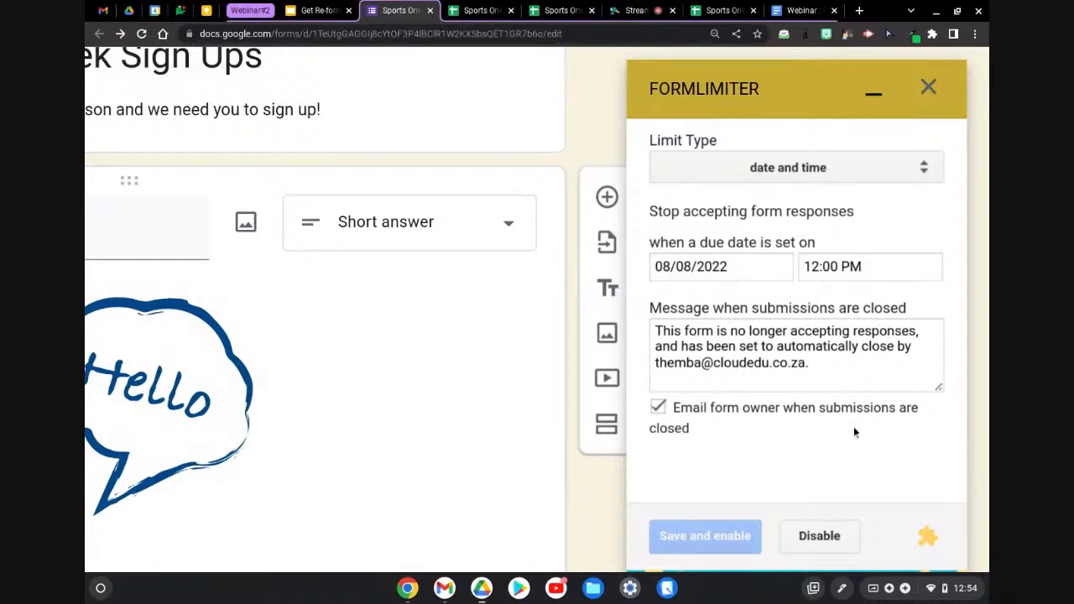
# Change the limit type to number of form responses, closing the form above 50 responses, then save and enable it.
pyautogui.click(905, 173)
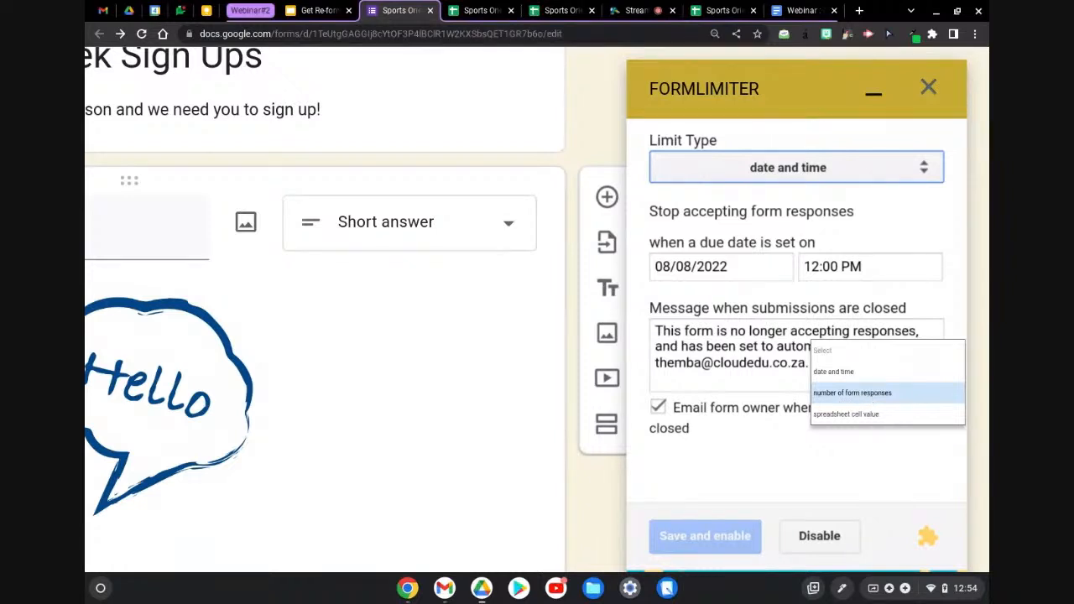
pyautogui.click(869, 392)
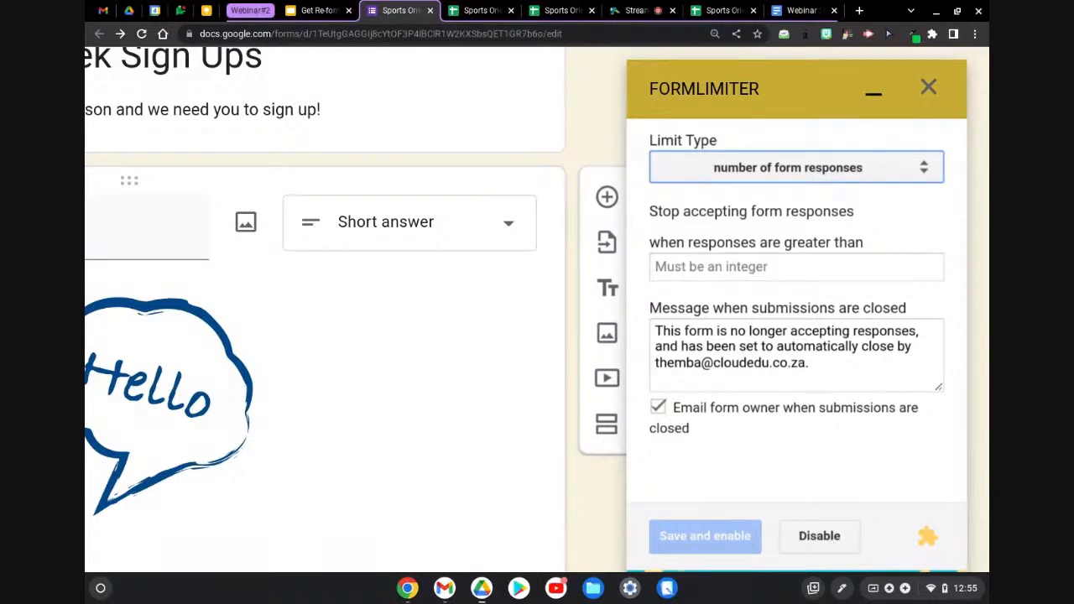
pyautogui.click(736, 267)
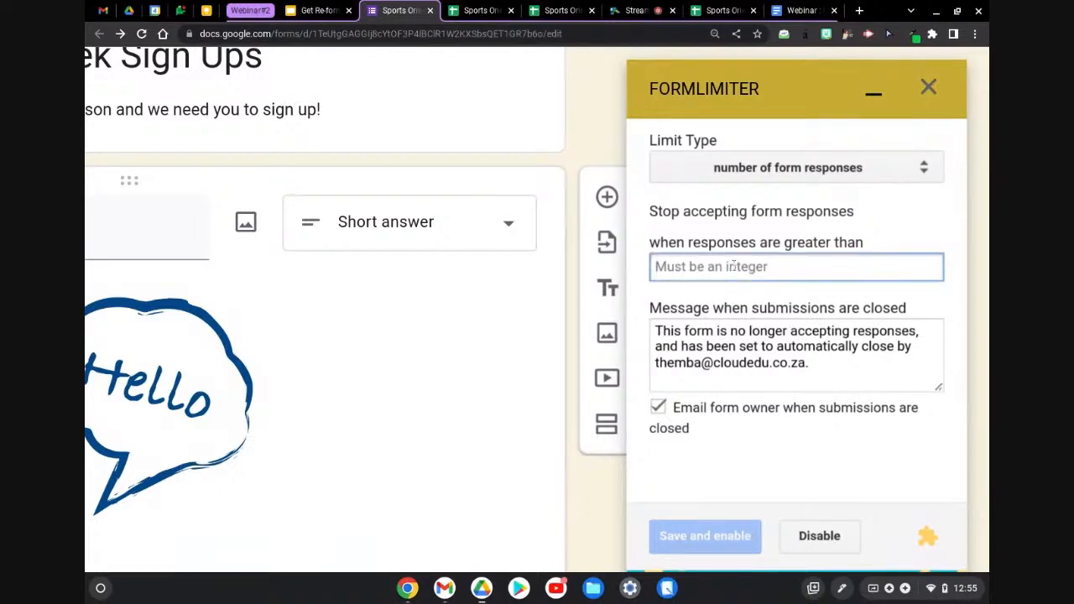
pyautogui.write('50')
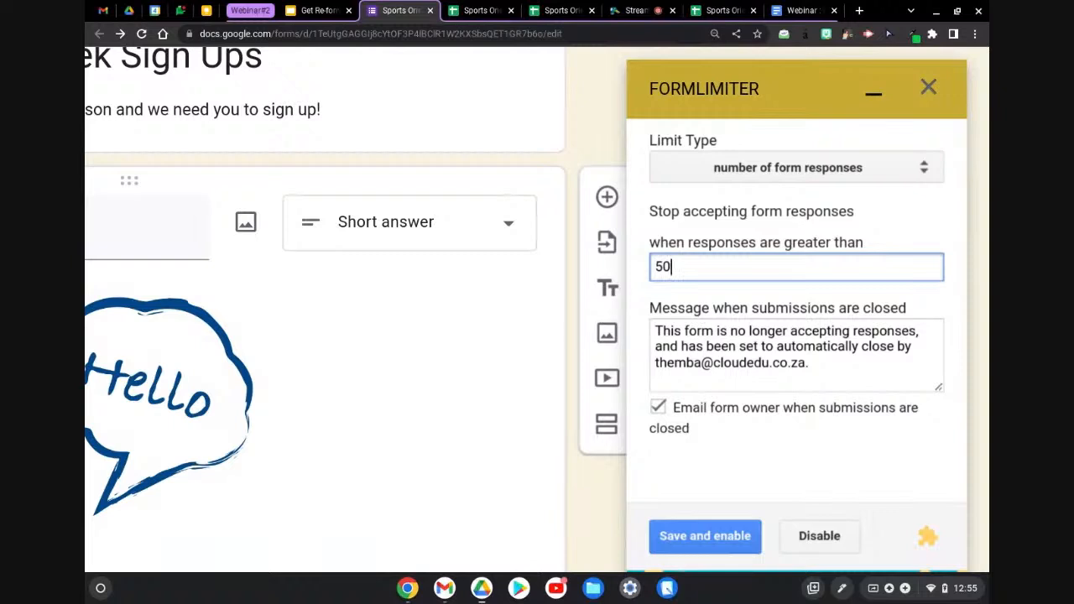
pyautogui.click(695, 541)
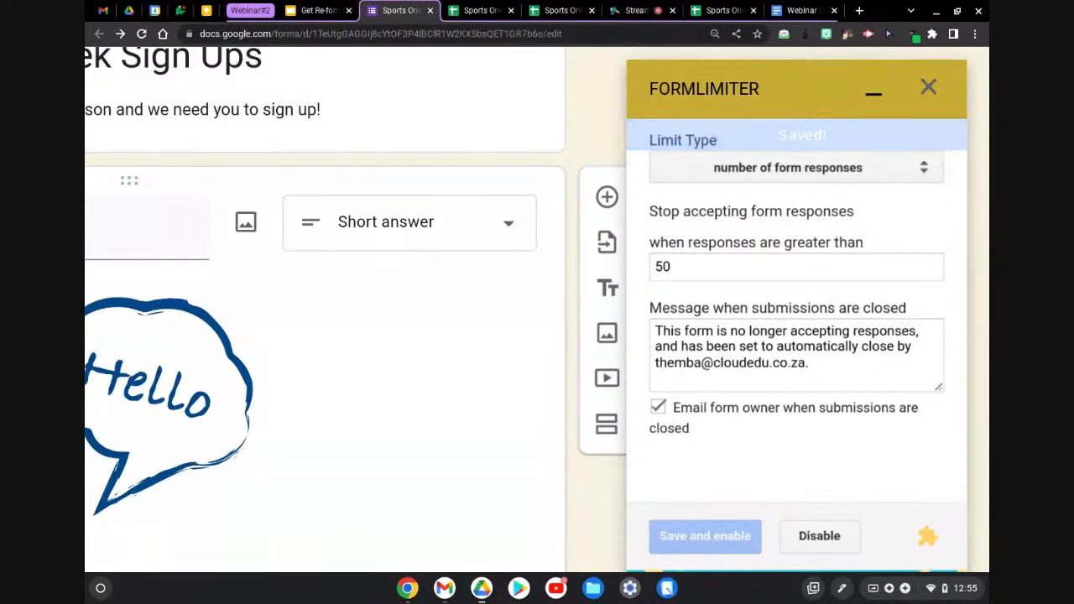
# Close the formLimiter settings and switch to the Google Slides presentation.
pyautogui.scroll(-5, 901, 369)
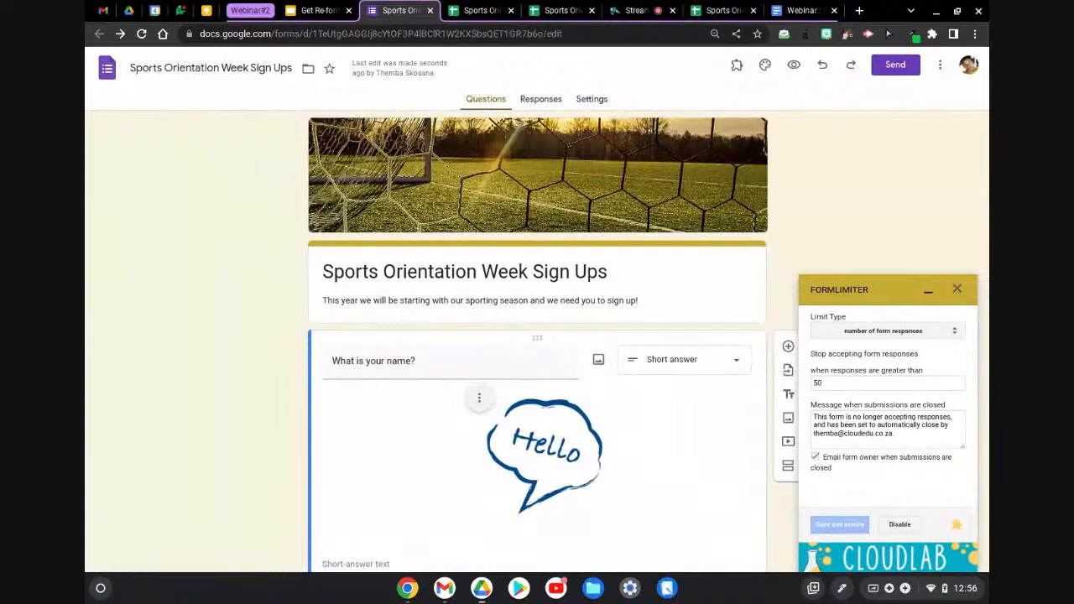
pyautogui.click(957, 290)
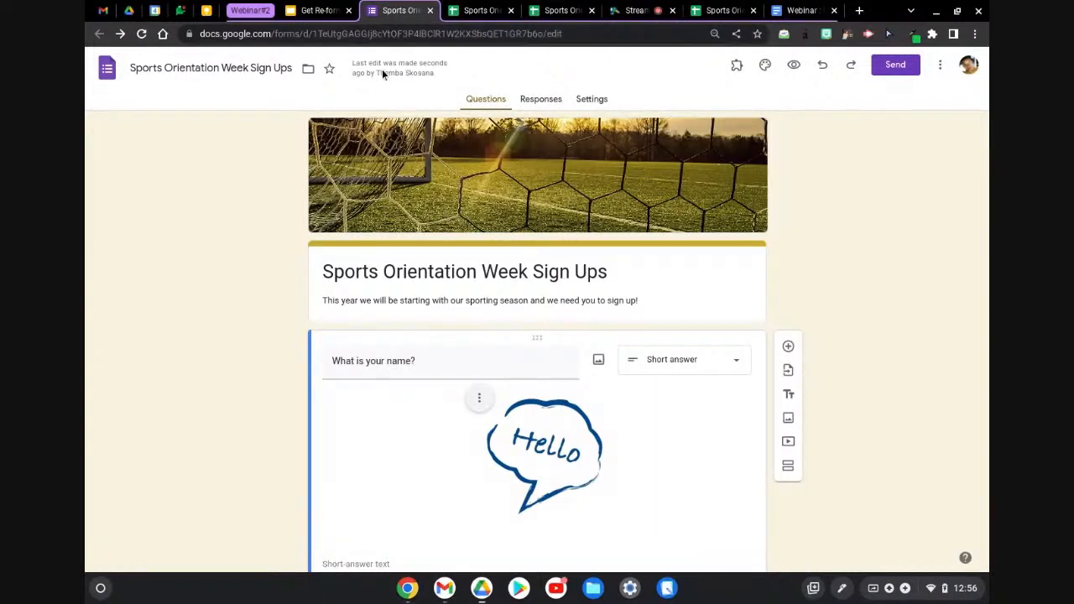
pyautogui.click(300, 10)
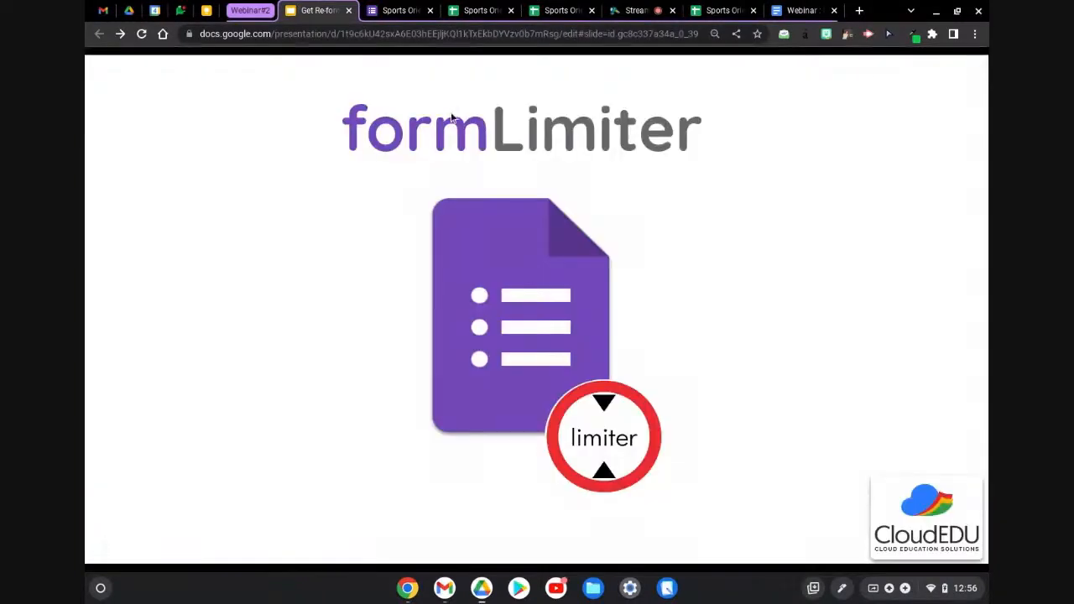